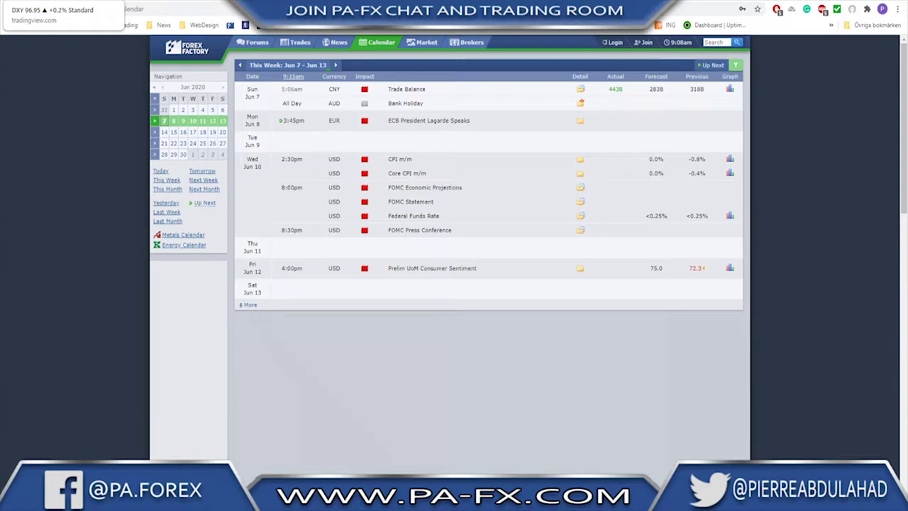
# Switch to the TradingView tab with the U.S. Dollar Currency Index chart and set it to the weekly timeframe.
pyautogui.click(71, 7)
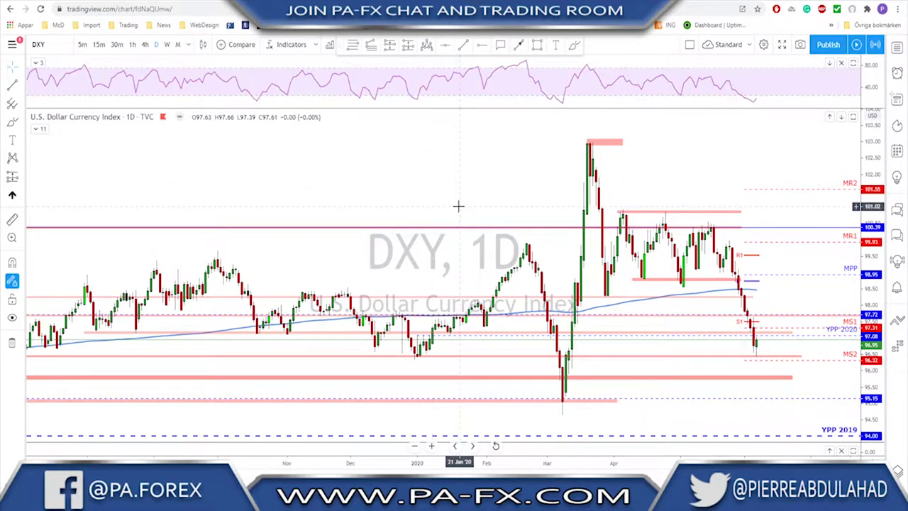
pyautogui.scroll(3, 459, 205)
pyautogui.click(167, 44)
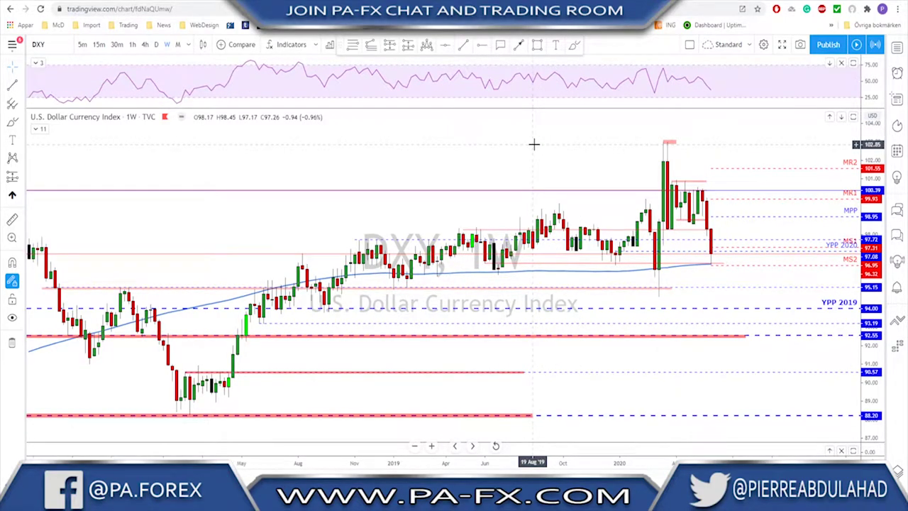
# Circle the 2019 and latest weekly lows near the blue moving average with the Brush, and remove the marks.
pyautogui.click(576, 44)
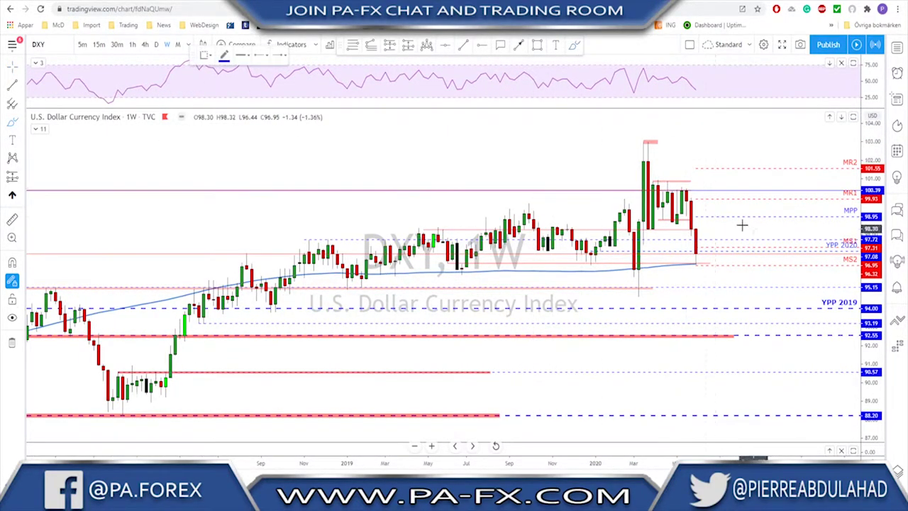
pyautogui.click(696, 264)
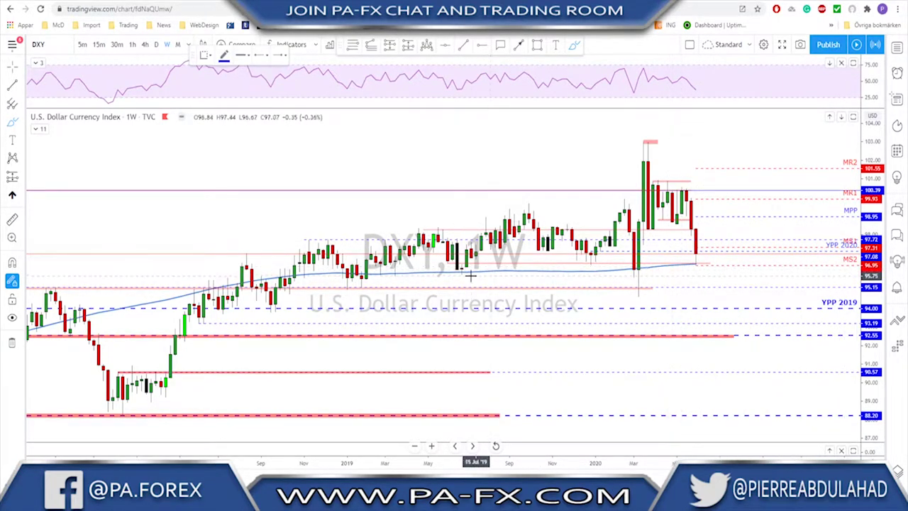
pyautogui.moveTo(468, 267); pyautogui.dragTo(466, 267)
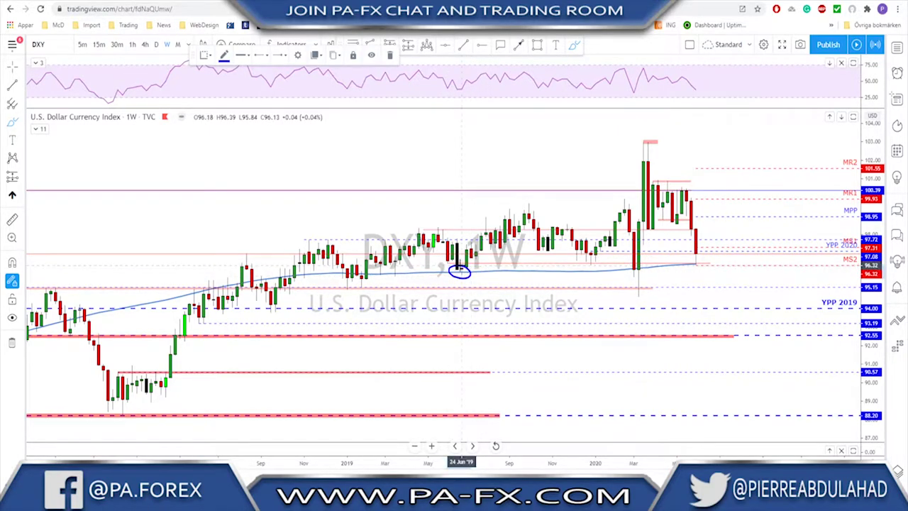
pyautogui.moveTo(703, 259)
pyautogui.mouseDown()
pyautogui.moveTo(687, 269)
pyautogui.moveTo(702, 258)
pyautogui.mouseUp()
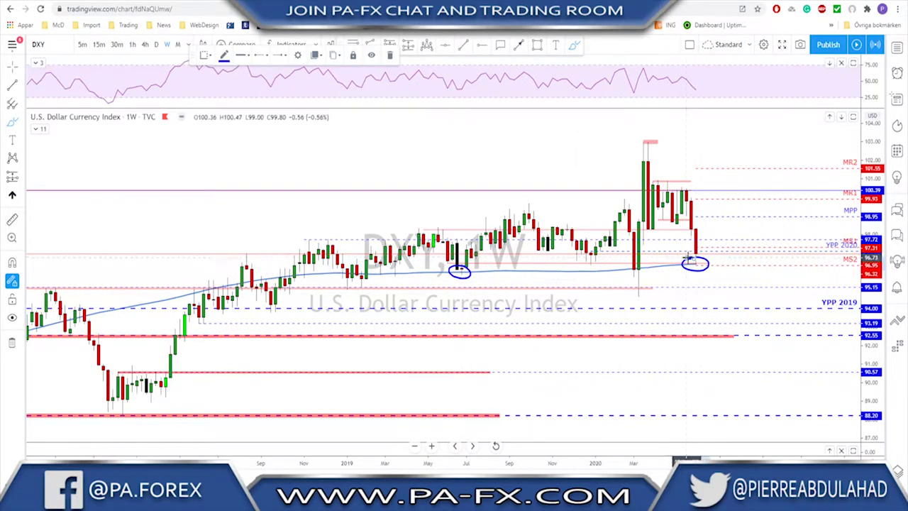
pyautogui.moveTo(412, 268)
pyautogui.mouseDown()
pyautogui.moveTo(399, 266)
pyautogui.moveTo(386, 282)
pyautogui.moveTo(401, 269)
pyautogui.mouseUp()
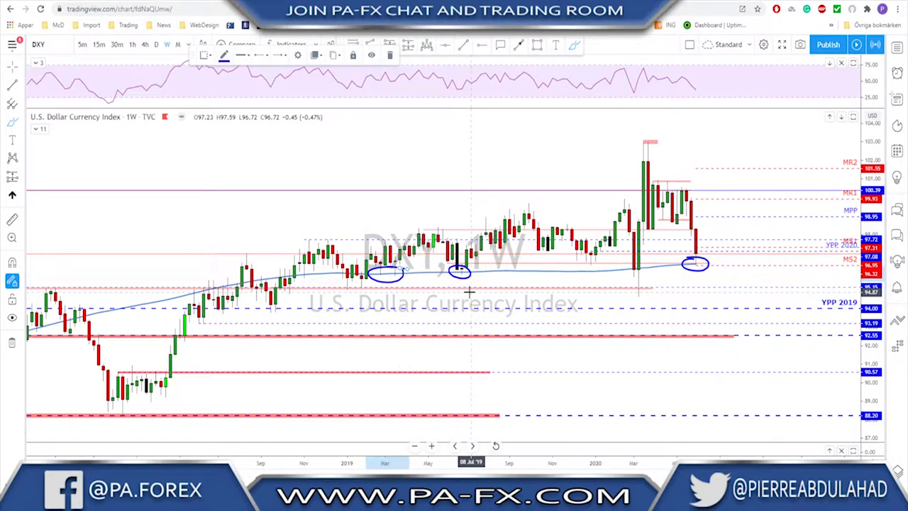
pyautogui.press('Delete')
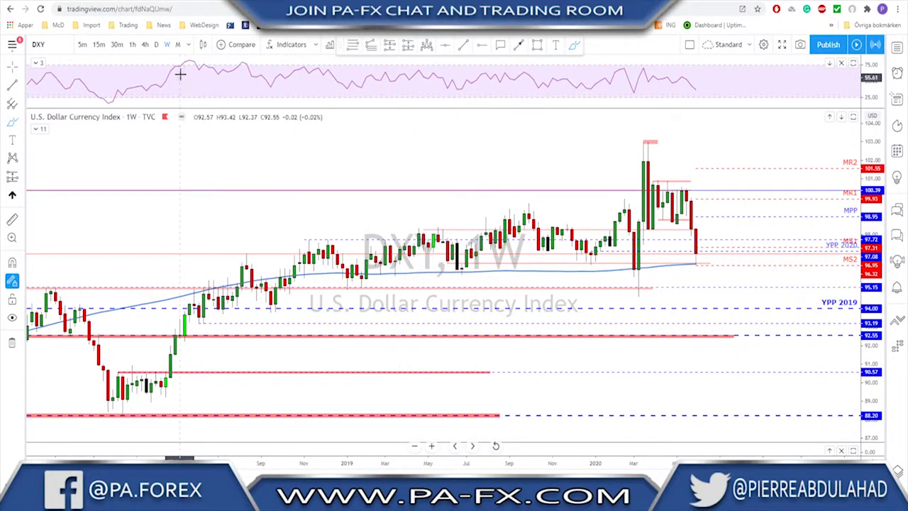
# Set the chart to the daily timeframe, trace the April–May range support below MPP with the Brush, and clear the marks.
pyautogui.click(156, 44)
pyautogui.scroll(-2, 660, 170)
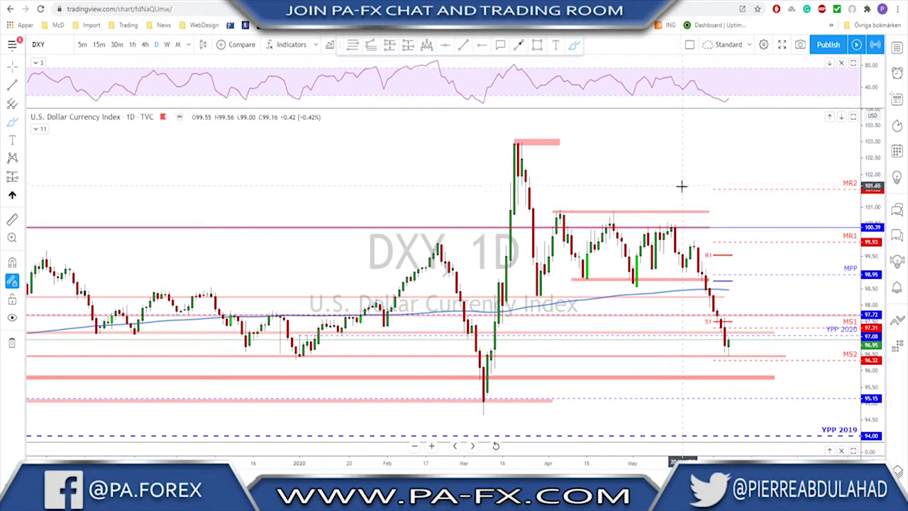
pyautogui.moveTo(572, 279); pyautogui.dragTo(708, 280)
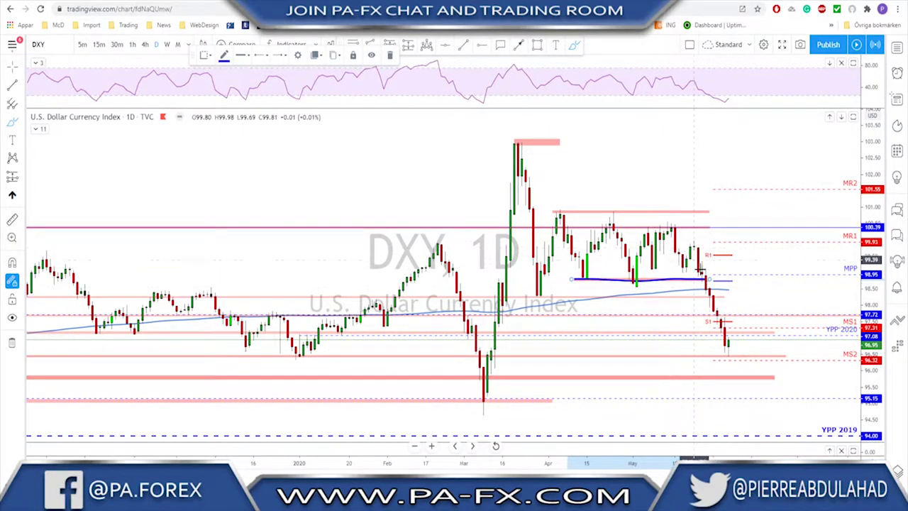
pyautogui.click(731, 354)
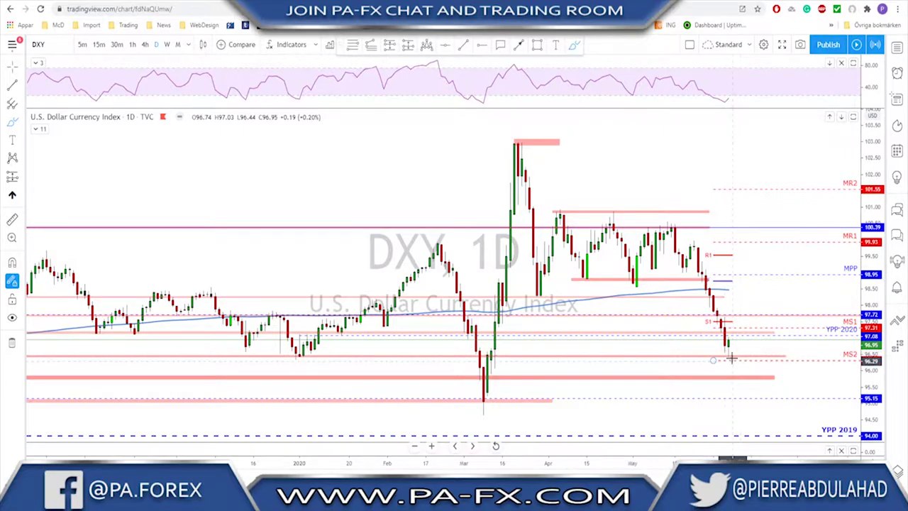
# Circle the turn-of-the-year low and an earlier 2019 price area along the daily support zone near MS2, and clear the marks.
pyautogui.scroll(-4, 612, 347)
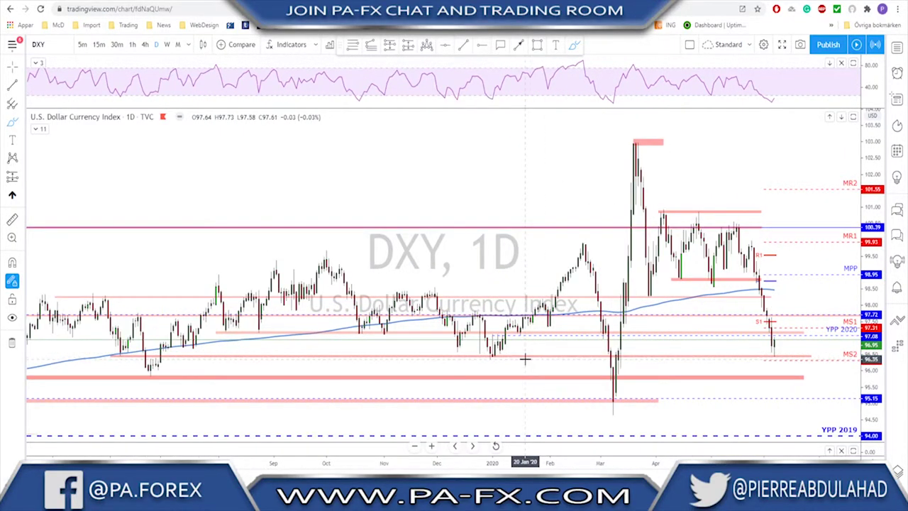
pyautogui.moveTo(537, 348)
pyautogui.mouseDown()
pyautogui.moveTo(542, 357)
pyautogui.moveTo(538, 346)
pyautogui.mouseUp()
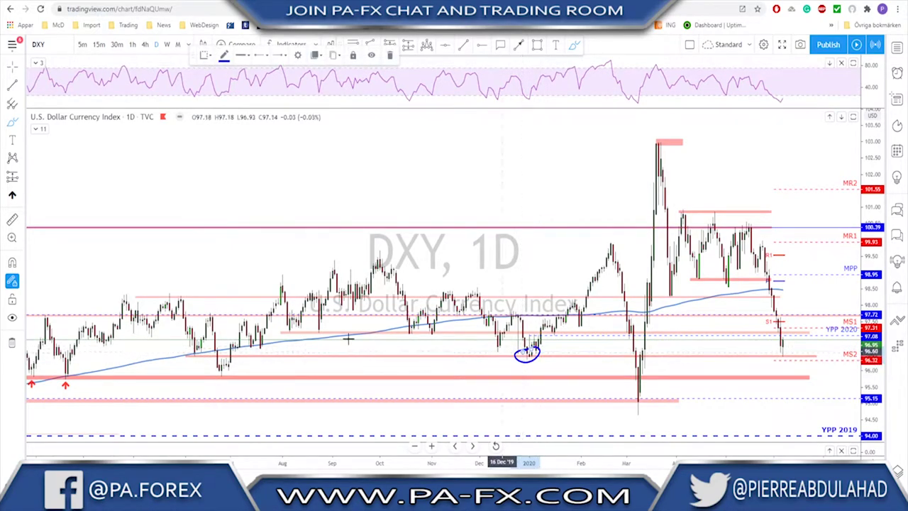
pyautogui.moveTo(183, 348)
pyautogui.mouseDown()
pyautogui.moveTo(206, 361)
pyautogui.moveTo(186, 345)
pyautogui.mouseUp()
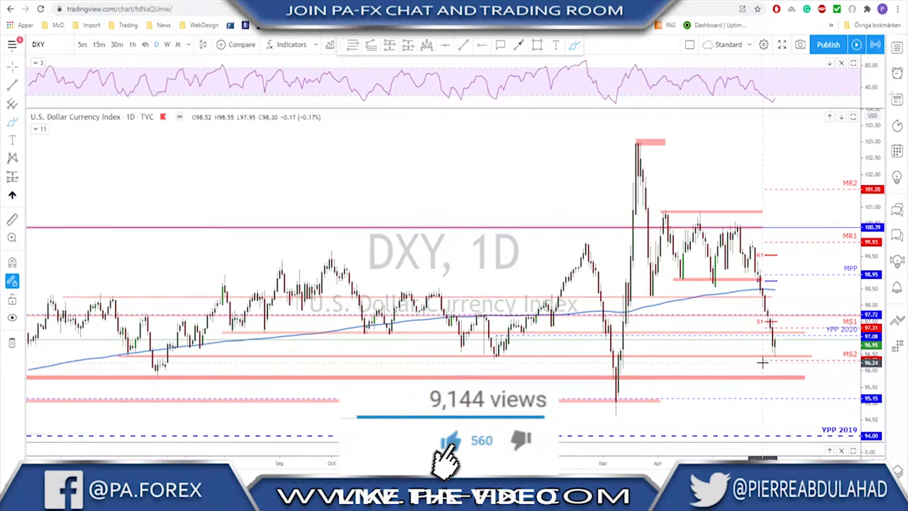
# Circle the latest daily candles, trace the steep decline leading down to them with the Brush, and undo both marks.
pyautogui.scroll(1, 762, 362)
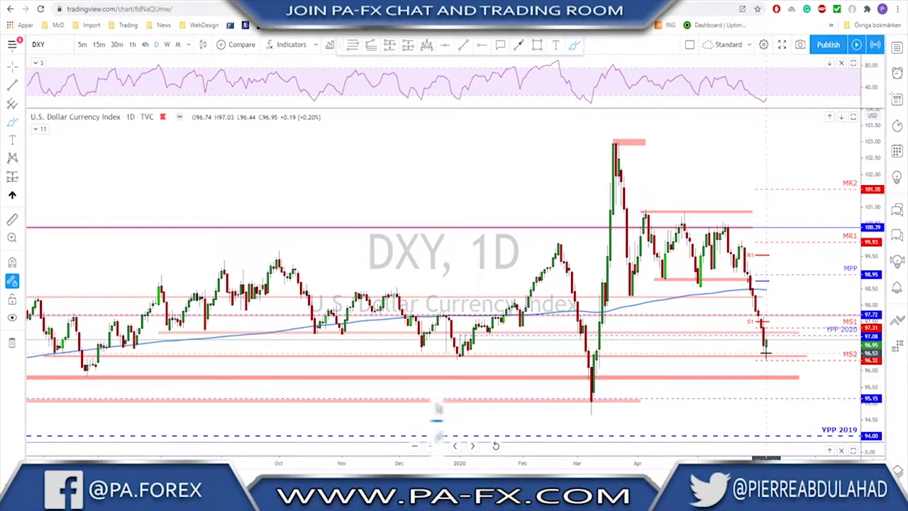
pyautogui.scroll(1, 766, 353)
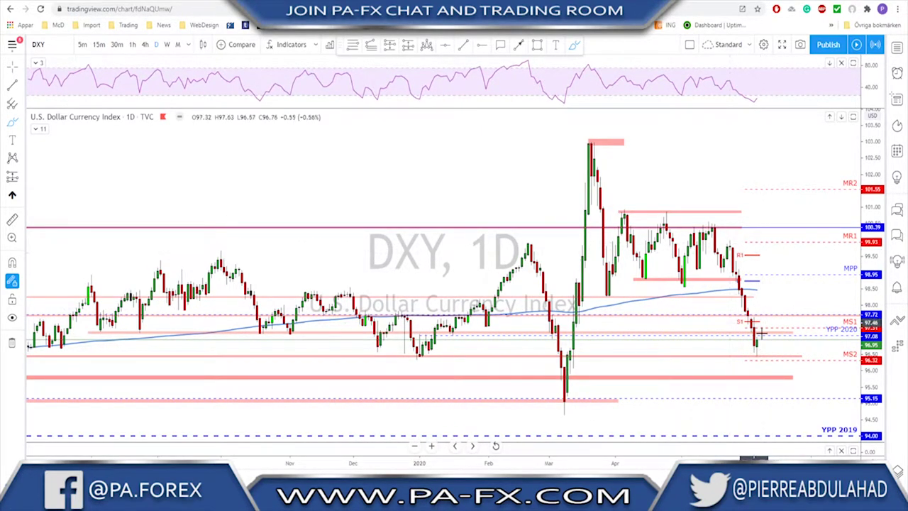
pyautogui.moveTo(757, 336); pyautogui.dragTo(764, 343)
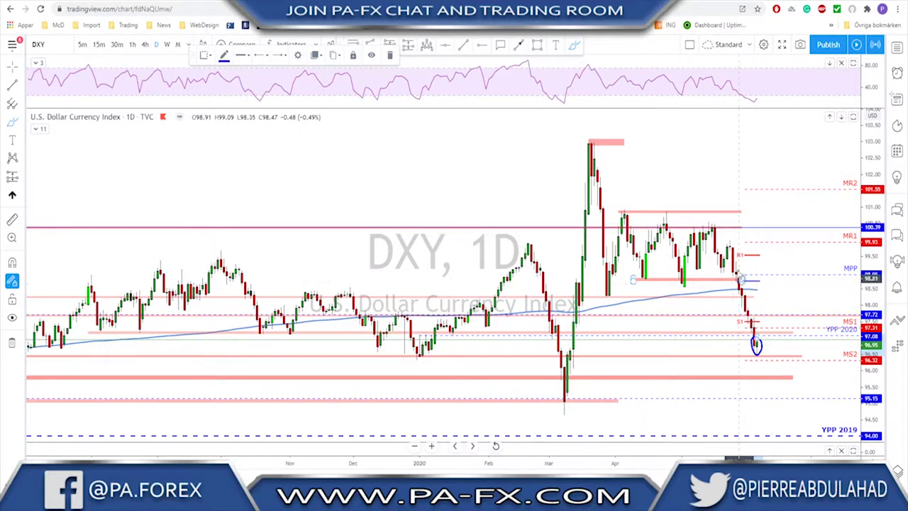
pyautogui.moveTo(729, 246); pyautogui.dragTo(754, 343)
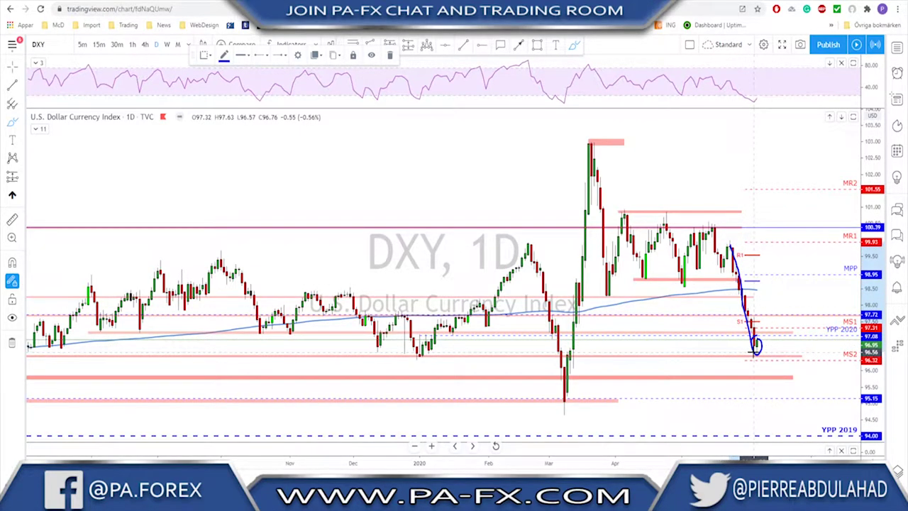
pyautogui.hotkey('ctrl', 'z')
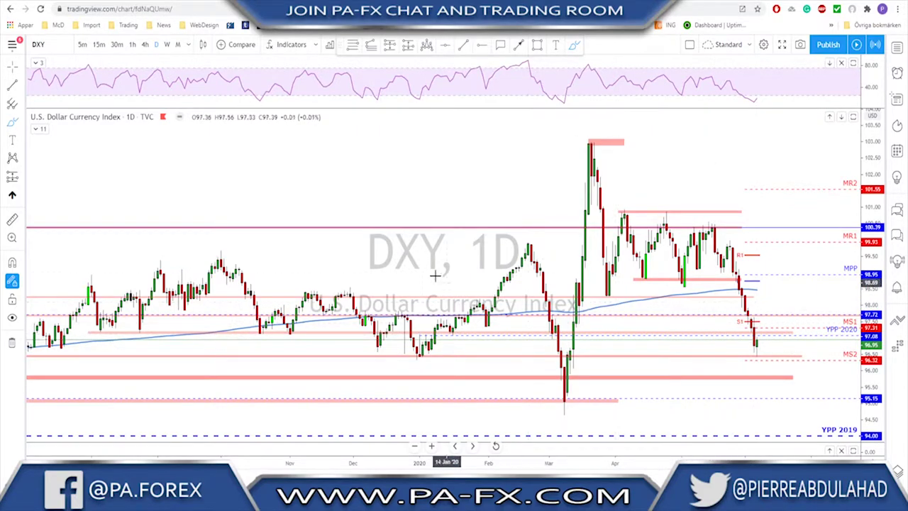
# Compare the index on the 4-hour and 1-hour timeframes, ending on the 4-hour chart.
pyautogui.click(145, 45)
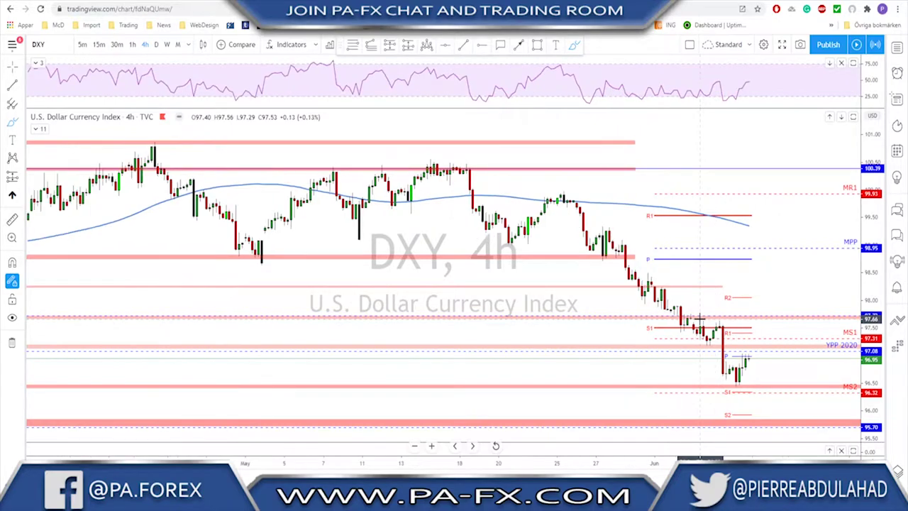
pyautogui.scroll(-3, 670, 313)
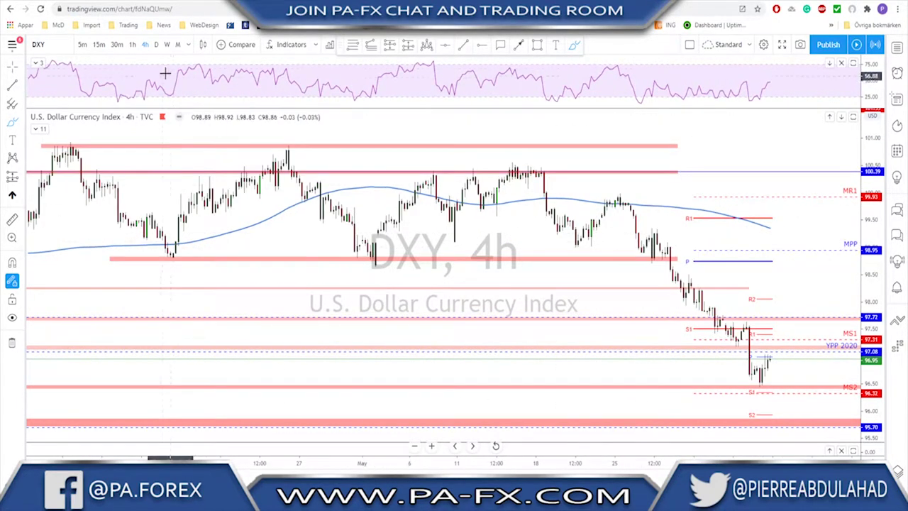
pyautogui.click(132, 44)
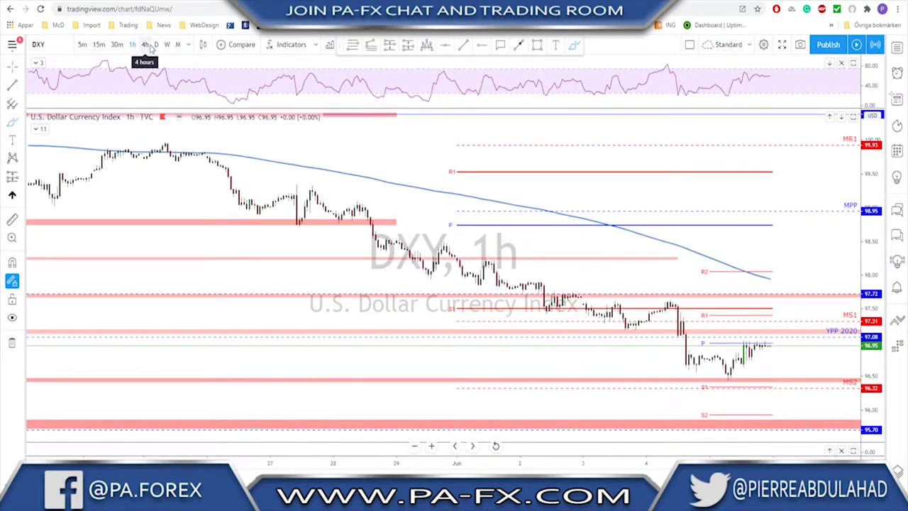
pyautogui.click(145, 44)
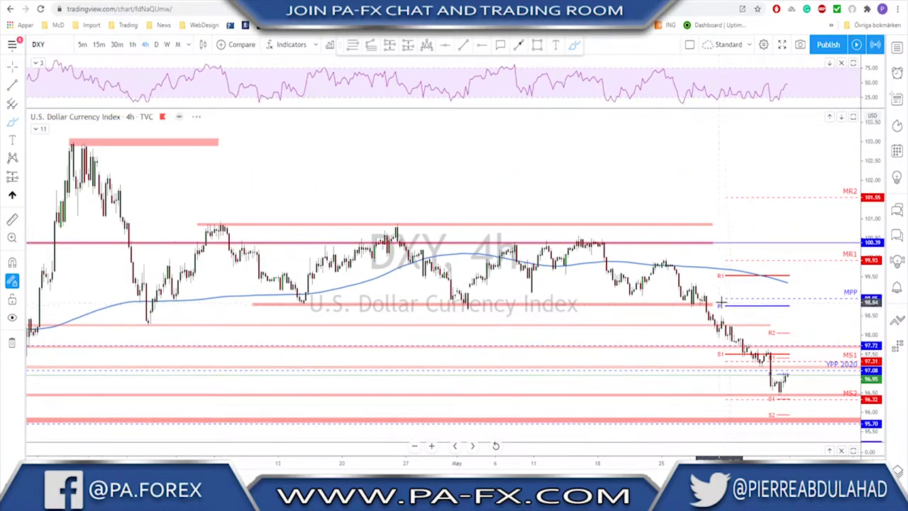
# Circle the MS2 level and the earlier low on the same support zone on the 4-hour chart, and undo both marks.
pyautogui.scroll(-3, 725, 344)
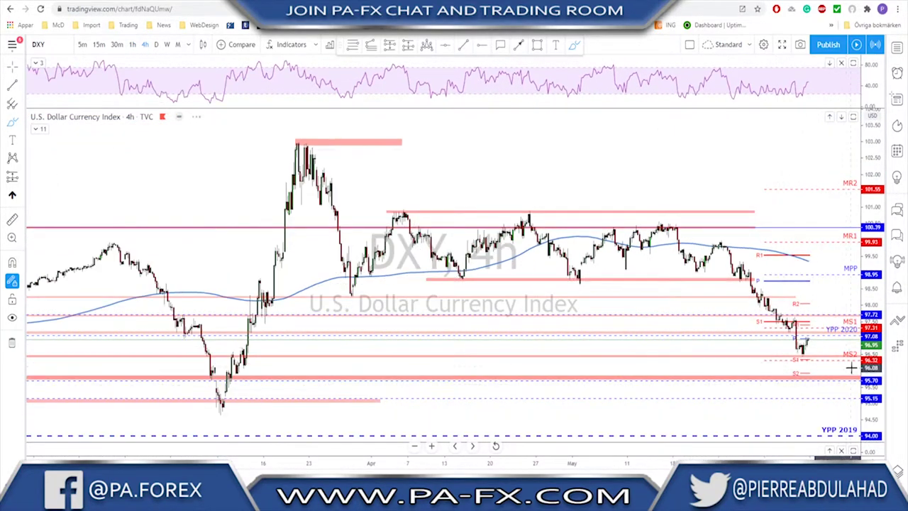
pyautogui.click(837, 353)
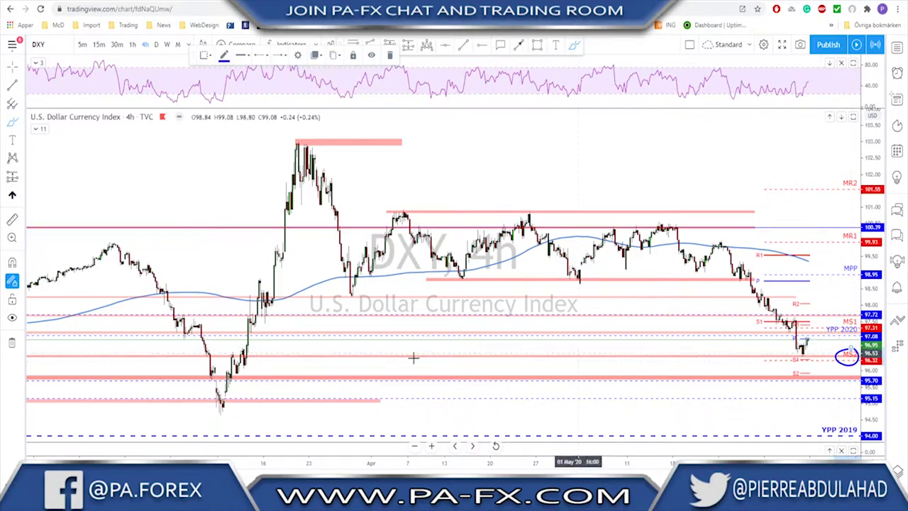
pyautogui.scroll(-5, 253, 361)
pyautogui.moveTo(234, 351)
pyautogui.mouseDown()
pyautogui.moveTo(202, 353)
pyautogui.moveTo(237, 355)
pyautogui.mouseUp()
pyautogui.hotkey('ctrl', 'z')
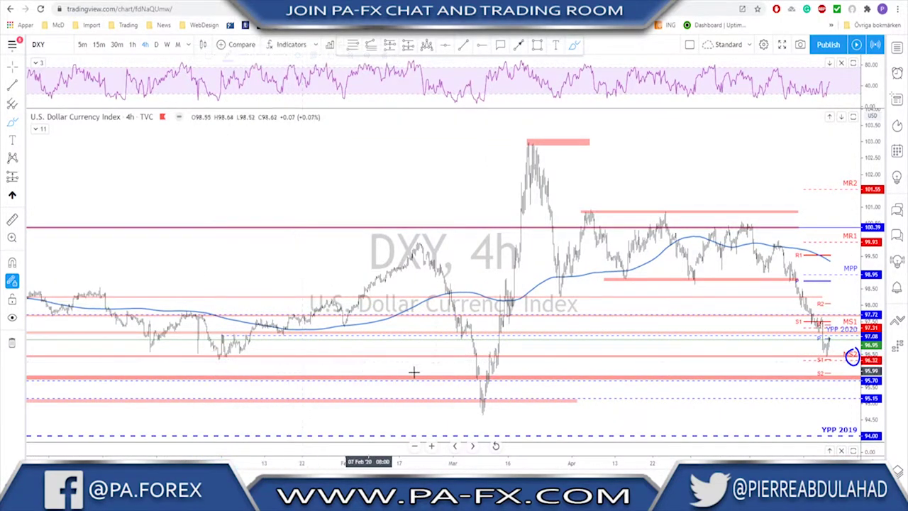
pyautogui.hotkey('ctrl', 'z')
pyautogui.scroll(10, 449, 371)
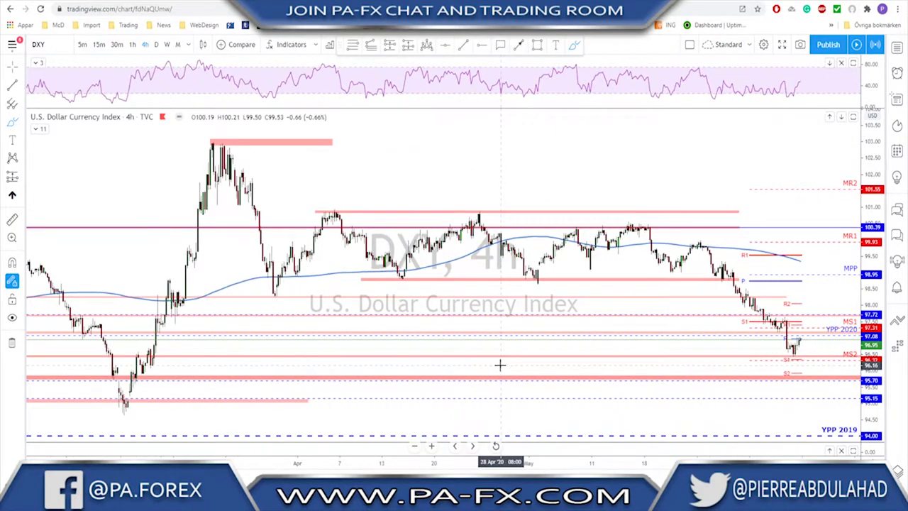
# Set the chart to the 1-hour timeframe, framing the early June price action and its pivot levels.
pyautogui.scroll(-3, 613, 368)
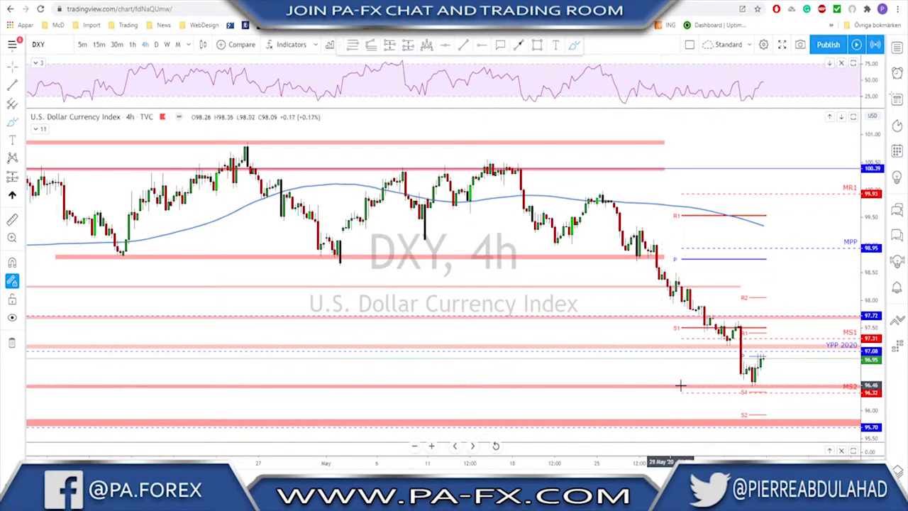
pyautogui.scroll(-2, 681, 381)
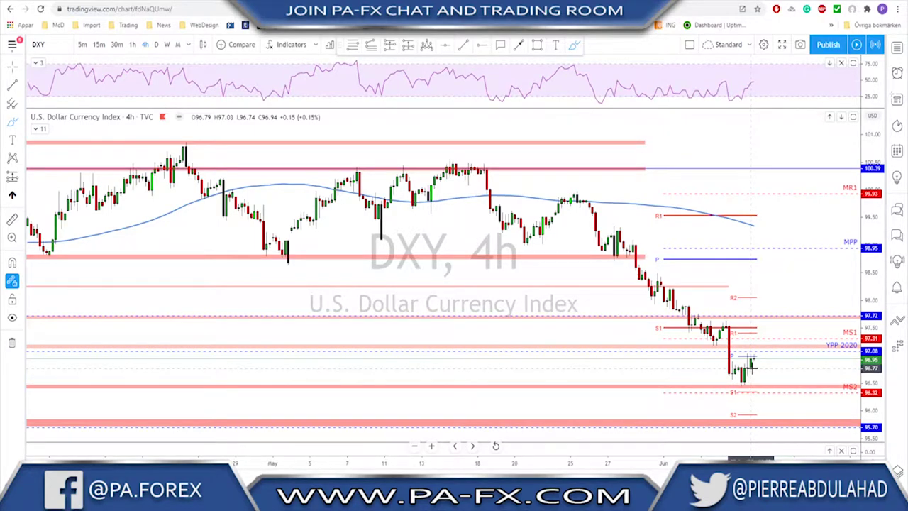
pyautogui.scroll(1, 752, 366)
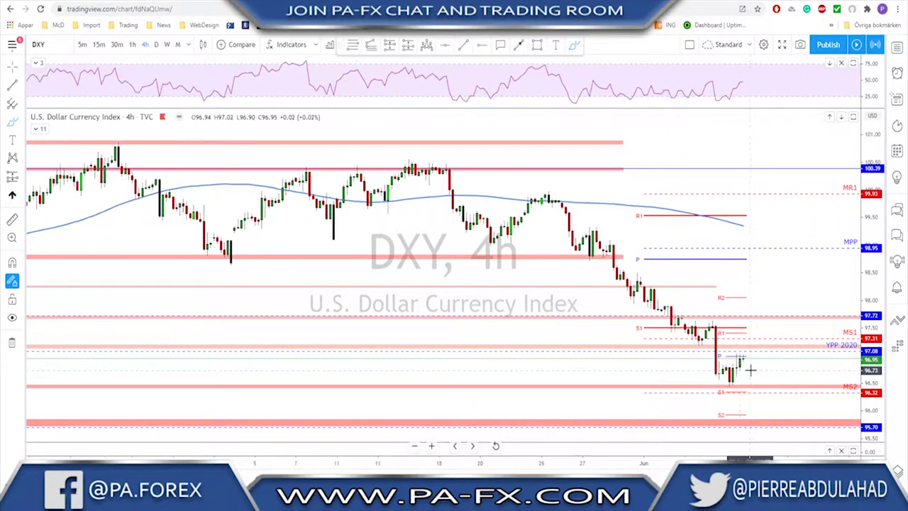
pyautogui.click(132, 44)
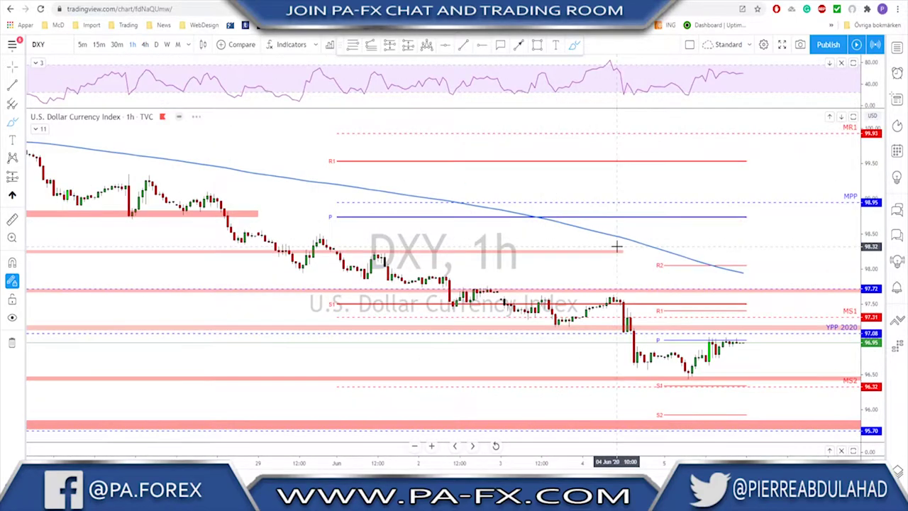
pyautogui.scroll(2, 664, 305)
pyautogui.scroll(-3, 664, 310)
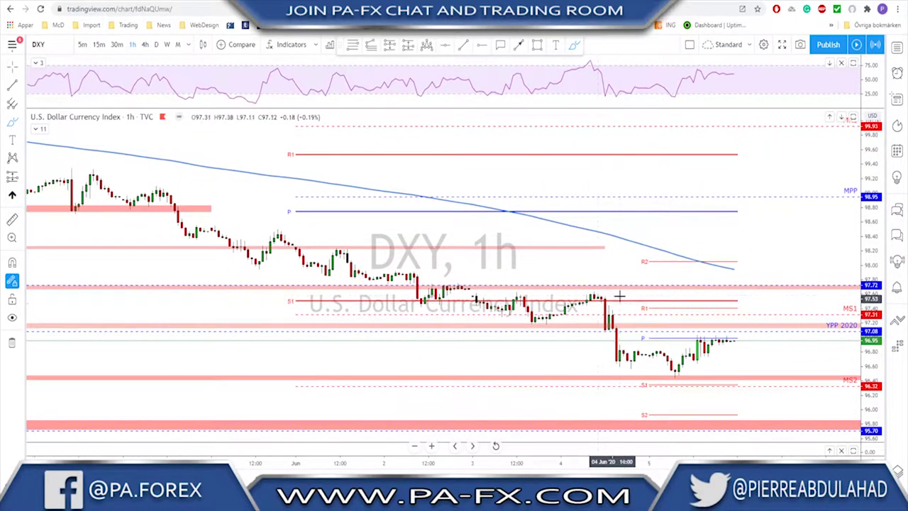
# Circle the 4 June high with the Brush and trace the climb into it and the drop to the 5 June low.
pyautogui.moveTo(602, 291); pyautogui.dragTo(591, 291)
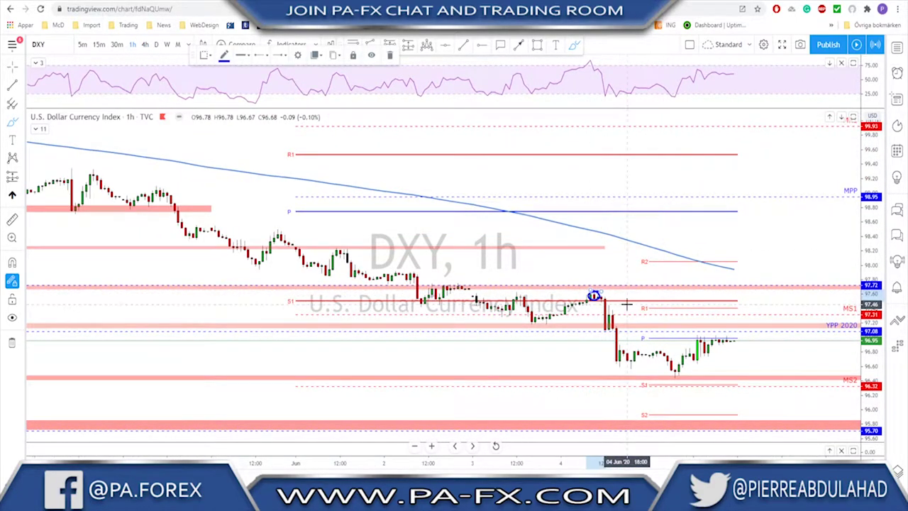
pyautogui.moveTo(537, 322)
pyautogui.mouseDown()
pyautogui.moveTo(600, 295)
pyautogui.moveTo(673, 374)
pyautogui.mouseUp()
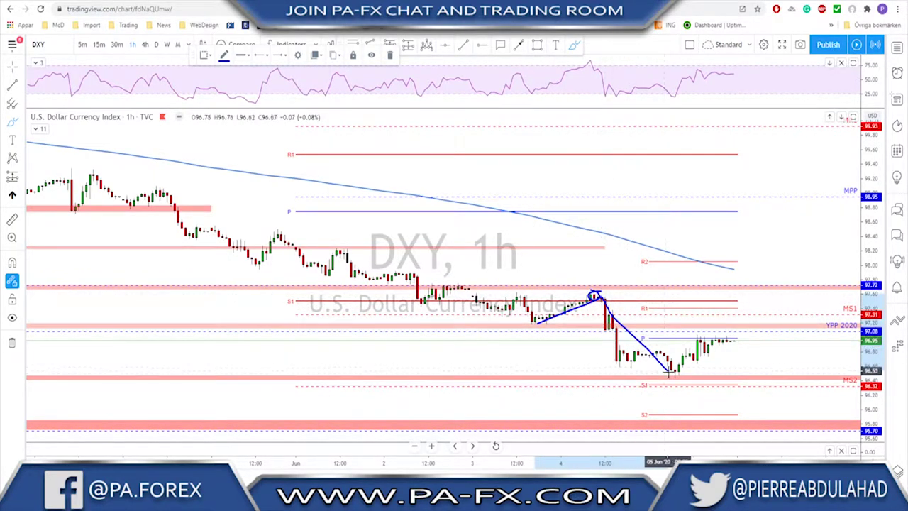
pyautogui.moveTo(602, 289)
pyautogui.mouseDown()
pyautogui.moveTo(596, 298)
pyautogui.moveTo(600, 290)
pyautogui.mouseUp()
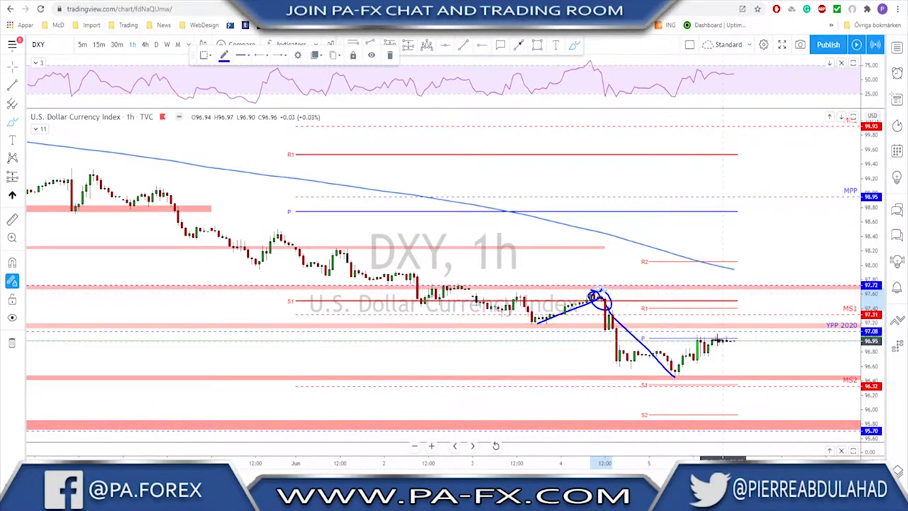
# Draw a projected zigzag rise from the latest 1-hour candles to about 98.00, and undo it together with the traced swings and outer circle.
pyautogui.moveTo(715, 340)
pyautogui.mouseDown()
pyautogui.moveTo(739, 282)
pyautogui.moveTo(755, 305)
pyautogui.moveTo(763, 259)
pyautogui.mouseUp()
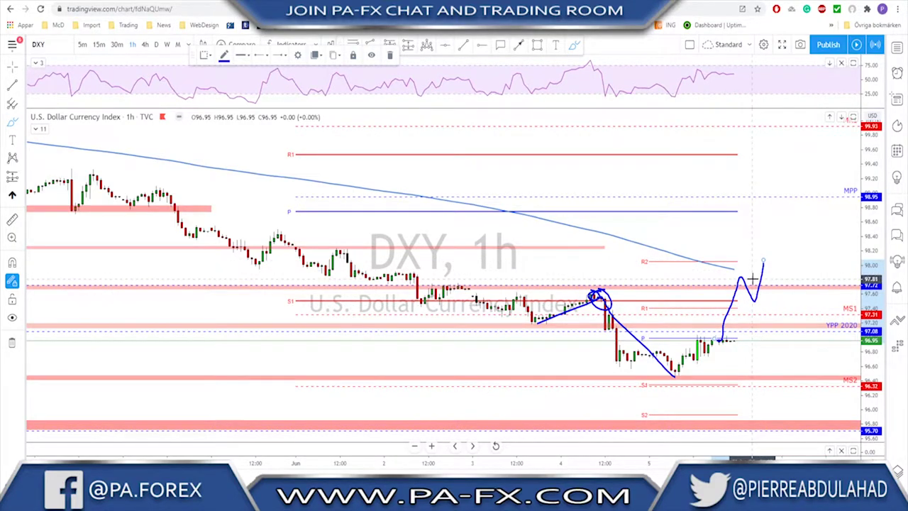
pyautogui.hotkey('ctrl', 'z')
pyautogui.hotkey('ctrl', 'z')
pyautogui.hotkey('ctrl', 'z')
pyautogui.hotkey('ctrl', 'z')
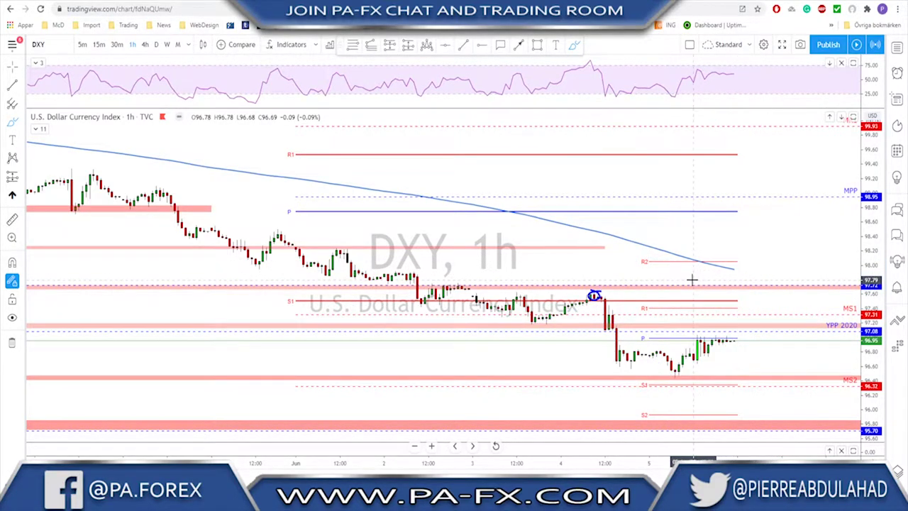
# Set the index chart to the daily timeframe, circle the March 2020 low with the Brush, and undo the circle.
pyautogui.click(157, 44)
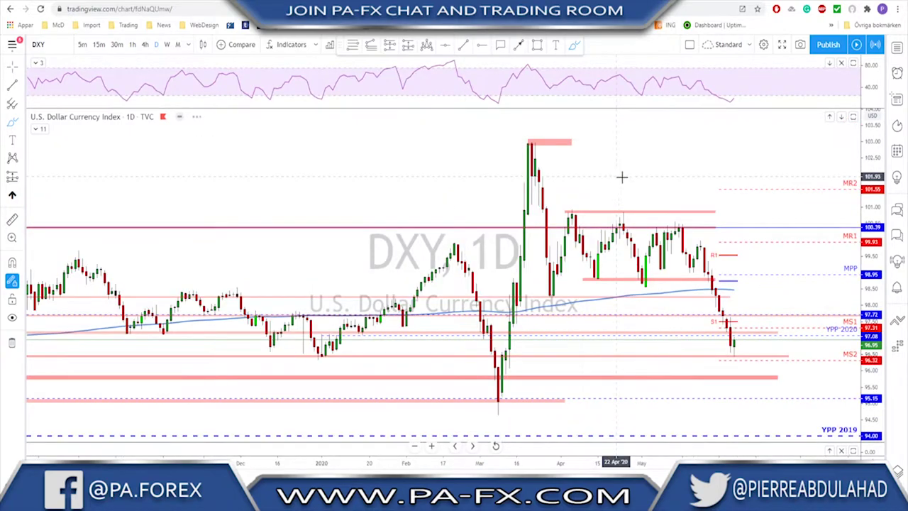
pyautogui.scroll(-3, 634, 264)
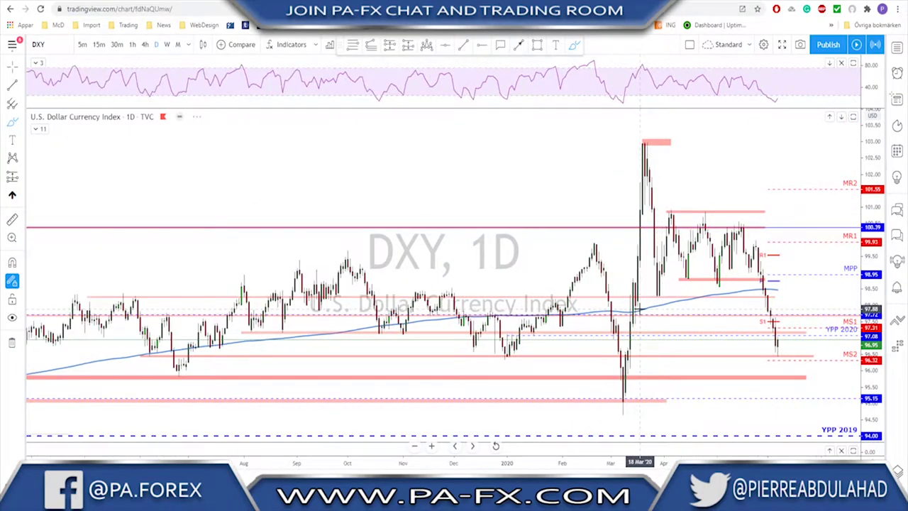
pyautogui.scroll(-3, 645, 361)
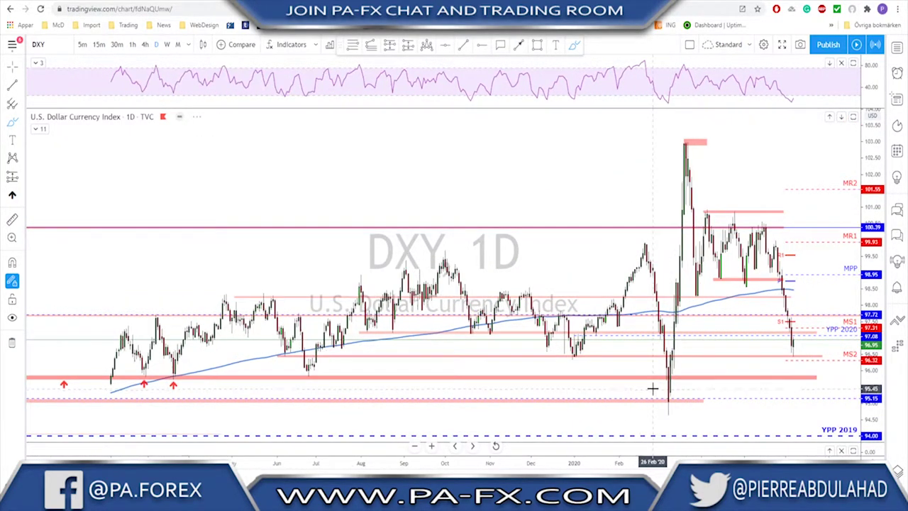
pyautogui.scroll(-2, 390, 358)
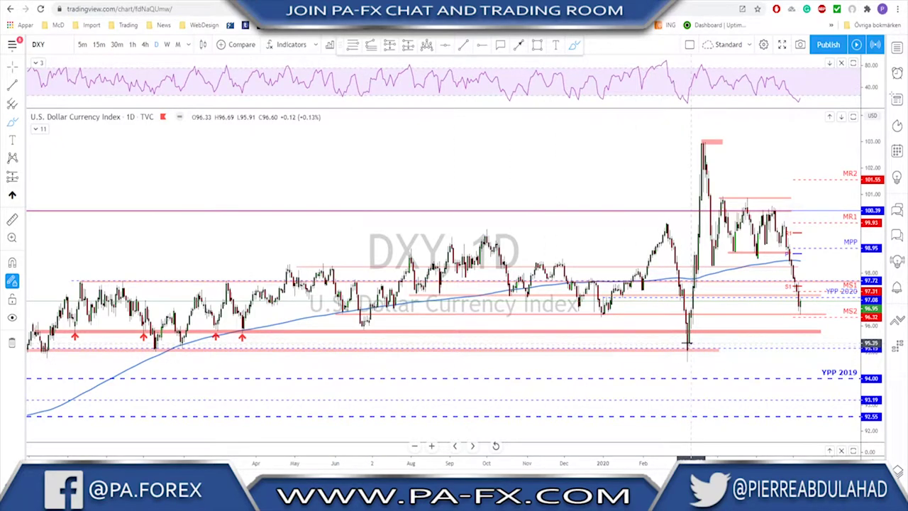
pyautogui.moveTo(687, 344); pyautogui.dragTo(689, 345)
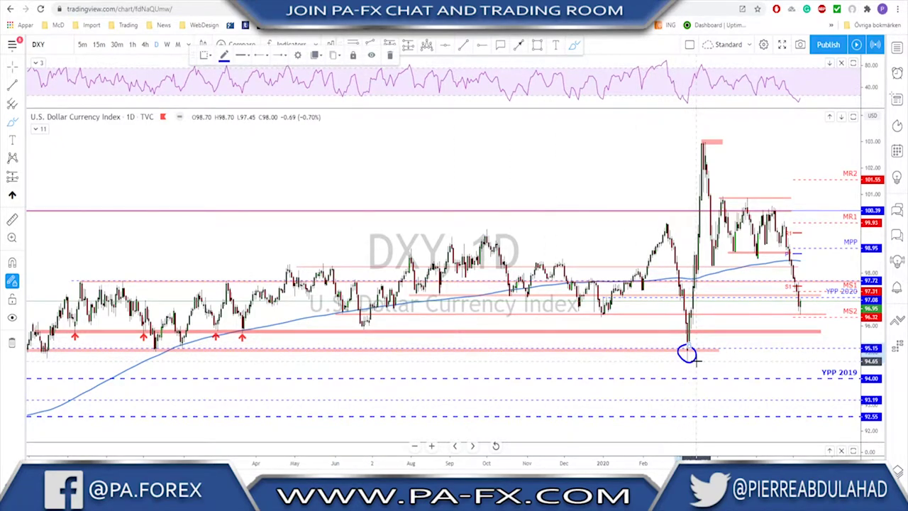
pyautogui.hotkey('ctrl', 'z')
pyautogui.scroll(6, 721, 331)
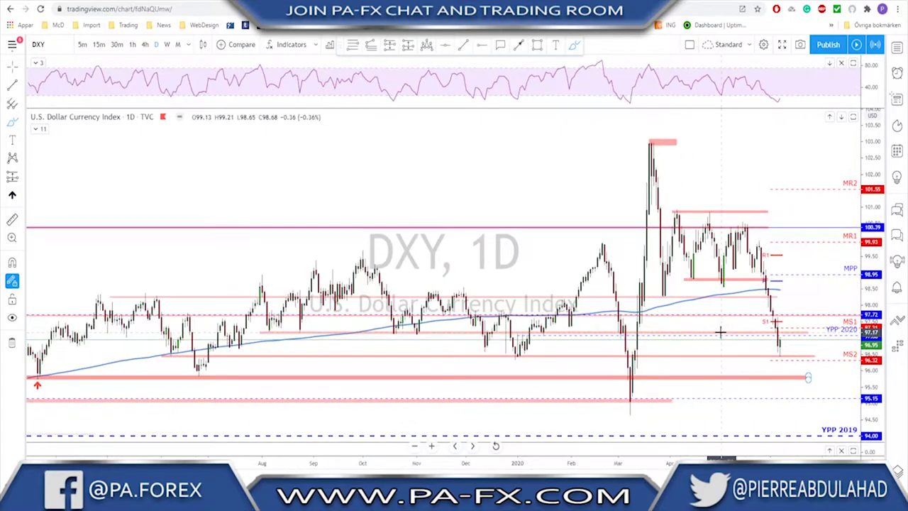
pyautogui.scroll(2, 689, 307)
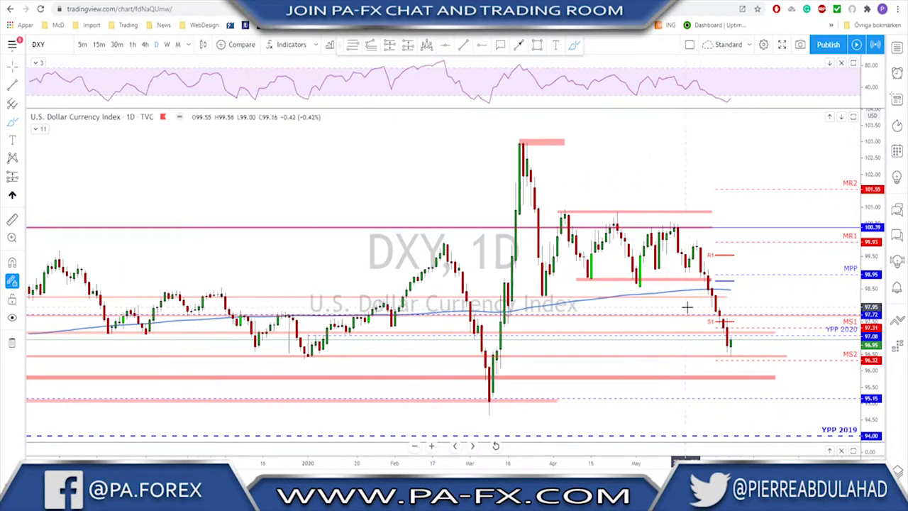
# Set the index chart to the 1-hour timeframe, circle the 4 June high just below 97.72, and undo the circle.
pyautogui.click(132, 44)
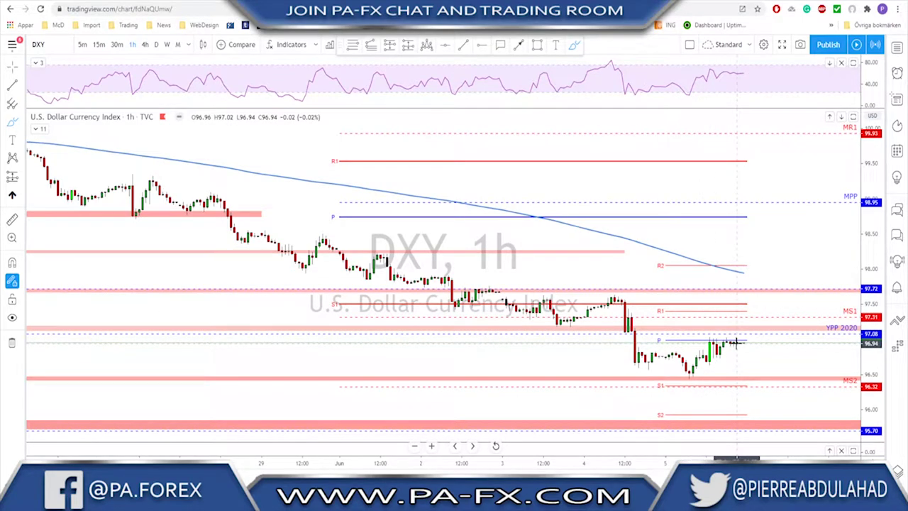
pyautogui.moveTo(617, 286); pyautogui.dragTo(615, 287)
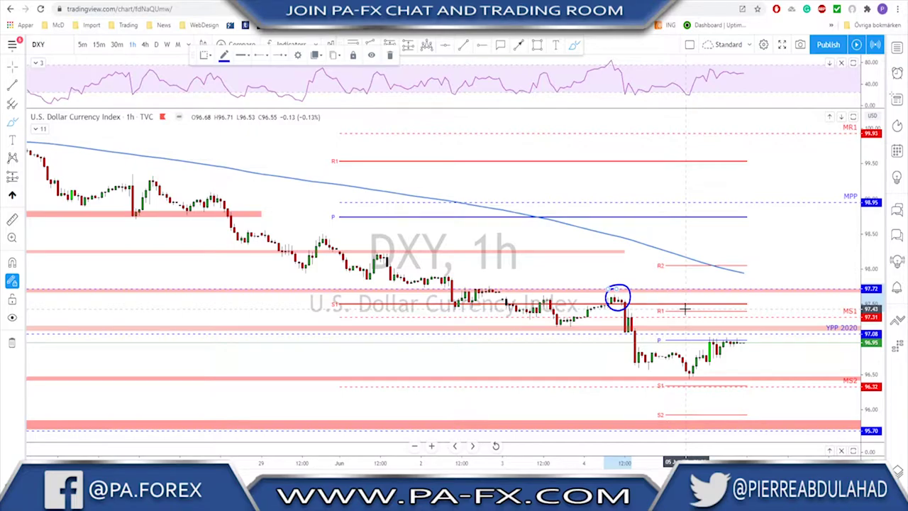
pyautogui.hotkey('ctrl', 'z')
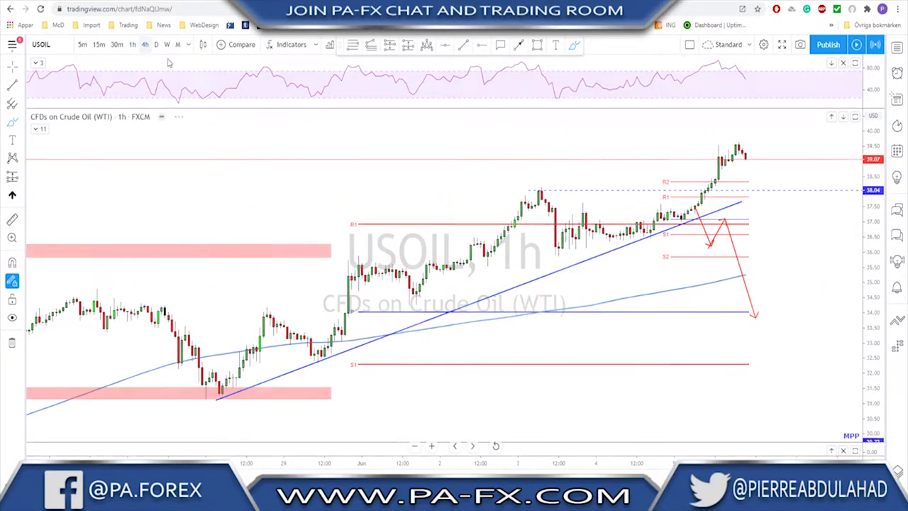
# Trace the red projected drop on the crude oil 4-hour chart with the Brush, and undo the strokes and the timeframe change.
pyautogui.click(145, 44)
pyautogui.scroll(-1, 662, 246)
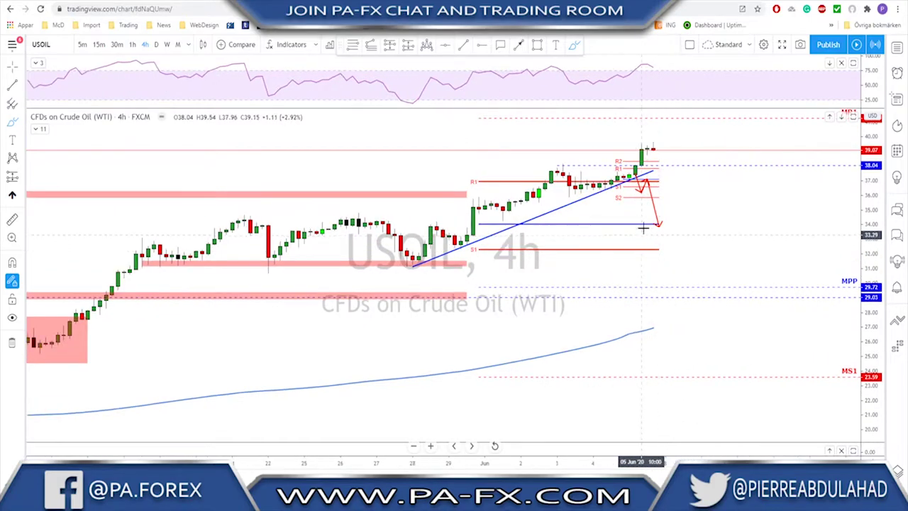
pyautogui.click(636, 190)
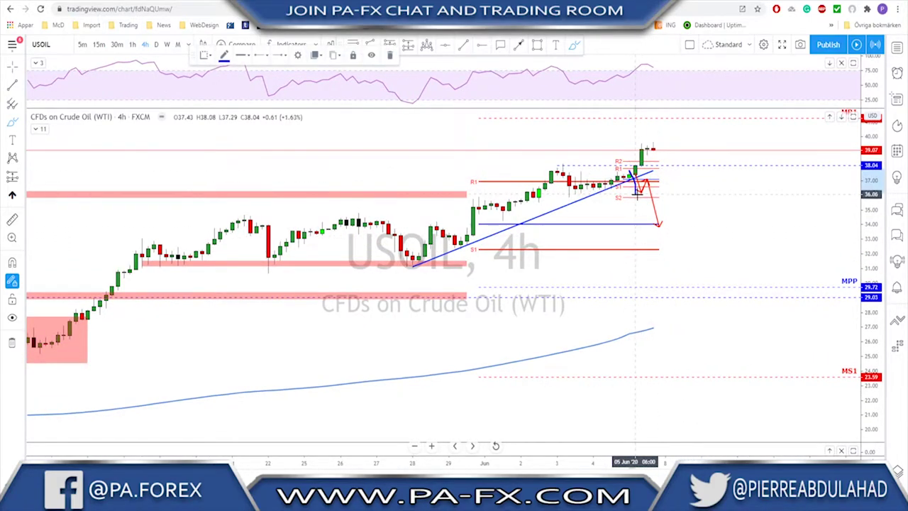
pyautogui.moveTo(637, 191)
pyautogui.mouseDown()
pyautogui.moveTo(646, 184)
pyautogui.moveTo(664, 222)
pyautogui.mouseUp()
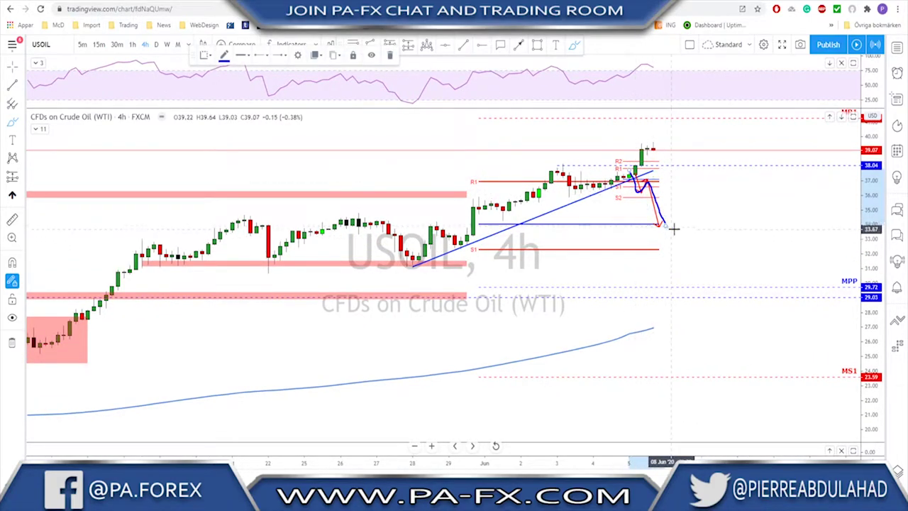
pyautogui.hotkey('ctrl', 'z')
pyautogui.hotkey('ctrl', 'z')
pyautogui.hotkey('ctrl', 'z')
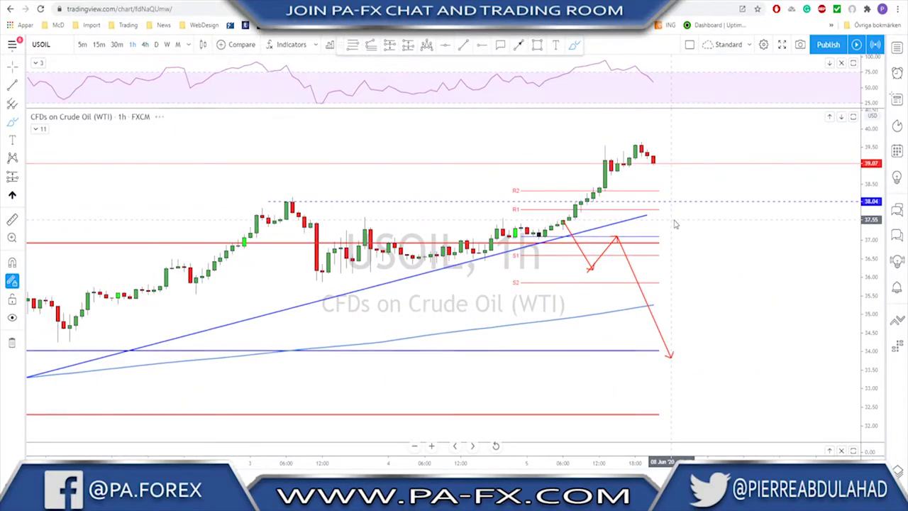
pyautogui.hotkey('ctrl', 'y')
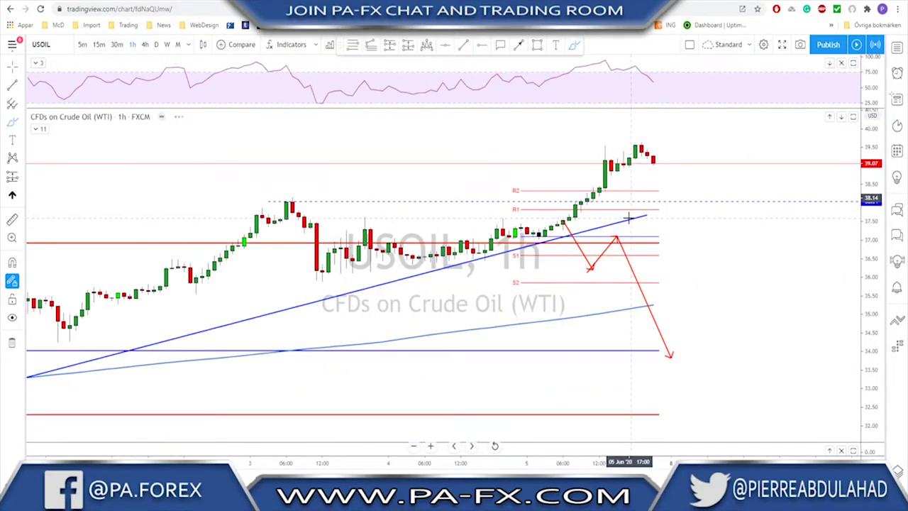
pyautogui.scroll(-2, 627, 220)
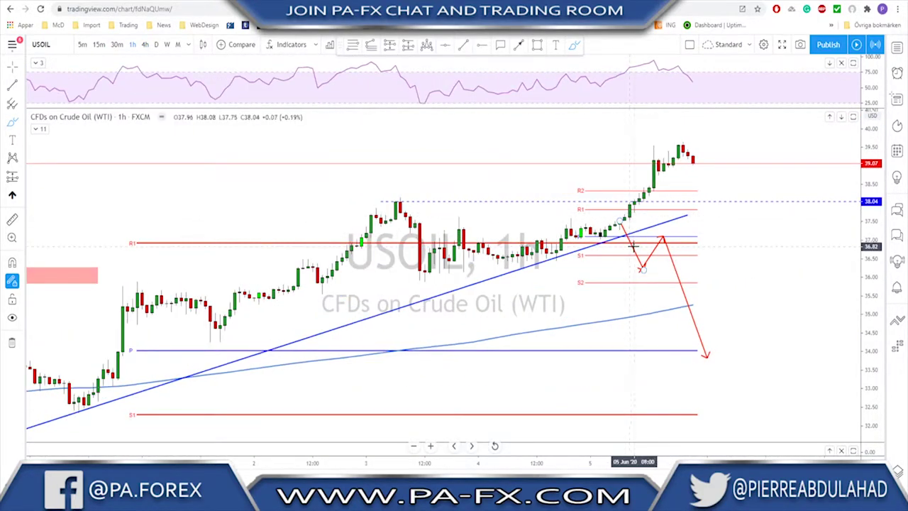
# Set the crude oil chart to the daily timeframe, circle the 11 March rebound high and the late May consolidation, and undo both circles.
pyautogui.click(157, 45)
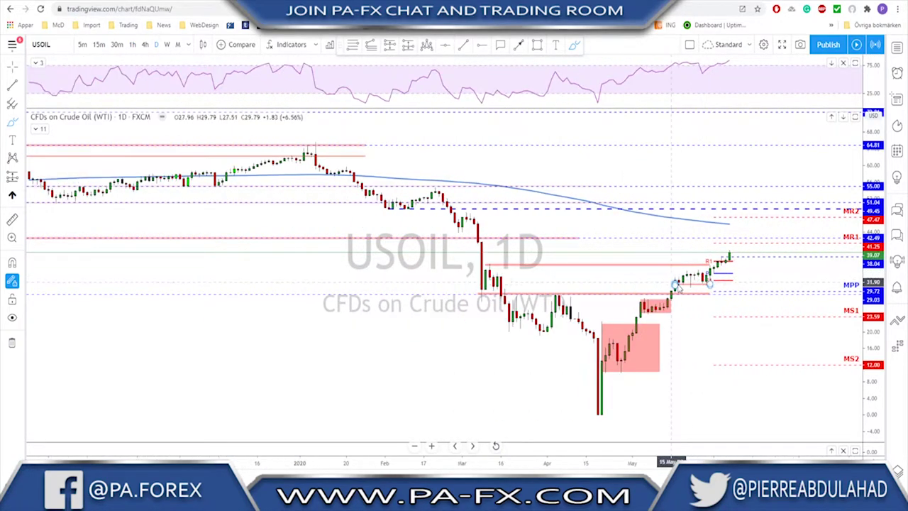
pyautogui.scroll(-2, 673, 273)
pyautogui.scroll(1, 740, 275)
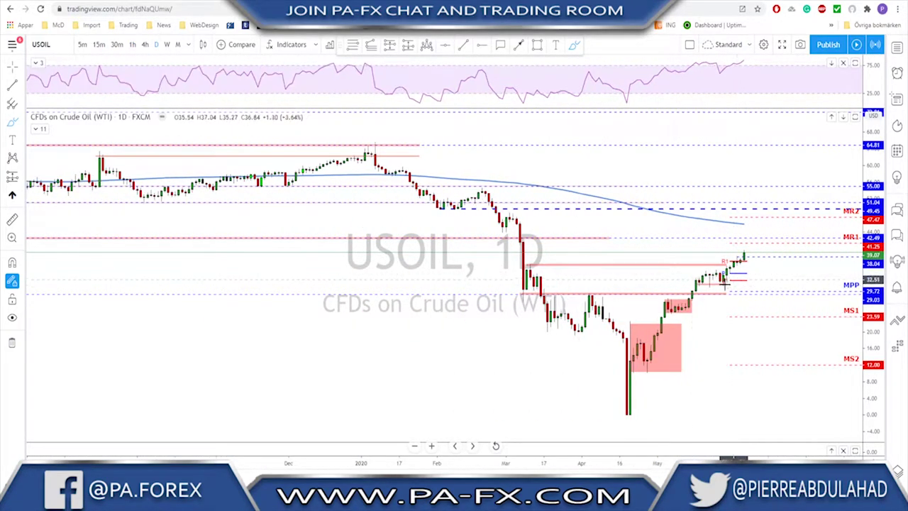
pyautogui.moveTo(528, 261); pyautogui.dragTo(524, 264)
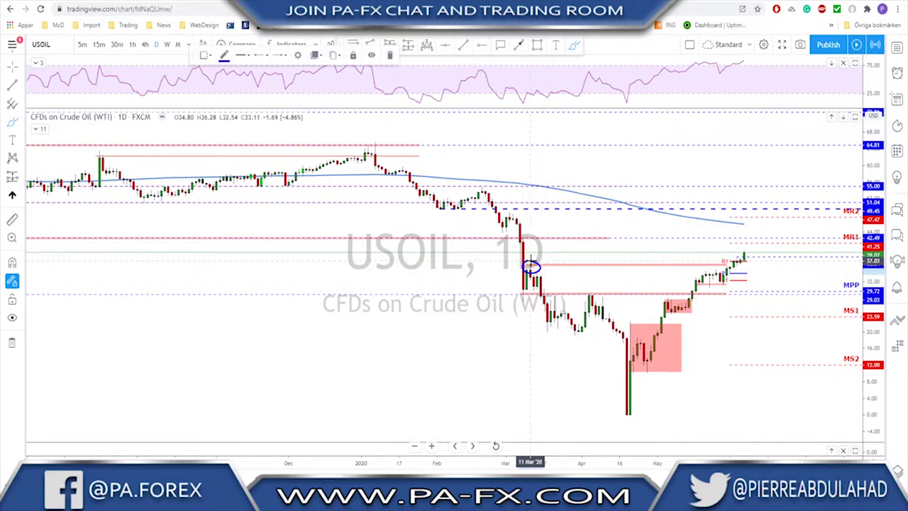
pyautogui.moveTo(699, 271)
pyautogui.mouseDown()
pyautogui.moveTo(728, 281)
pyautogui.moveTo(701, 270)
pyautogui.mouseUp()
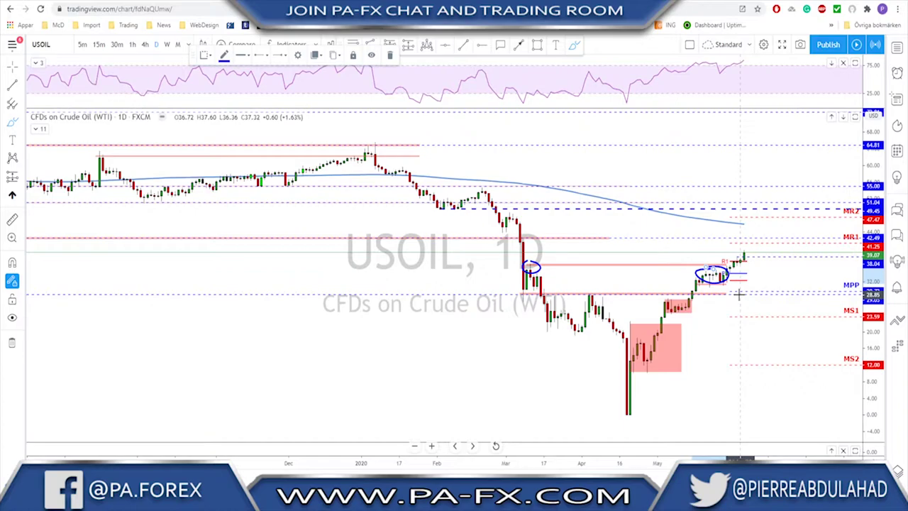
pyautogui.hotkey('ctrl', 'z')
pyautogui.hotkey('ctrl', 'z')
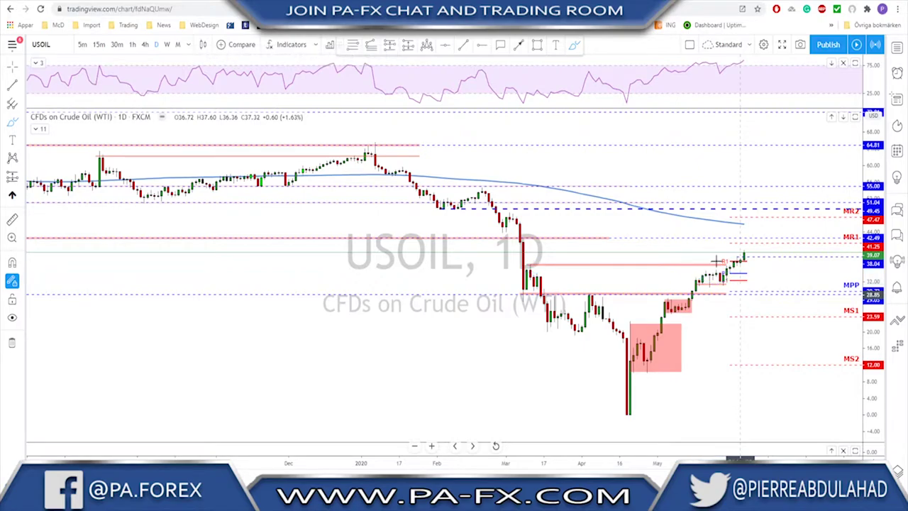
# Circle the December 2018, mid-2017 and earlier lows on the 42.49 support zone, and remove the circle on the earliest low.
pyautogui.scroll(-3, 759, 241)
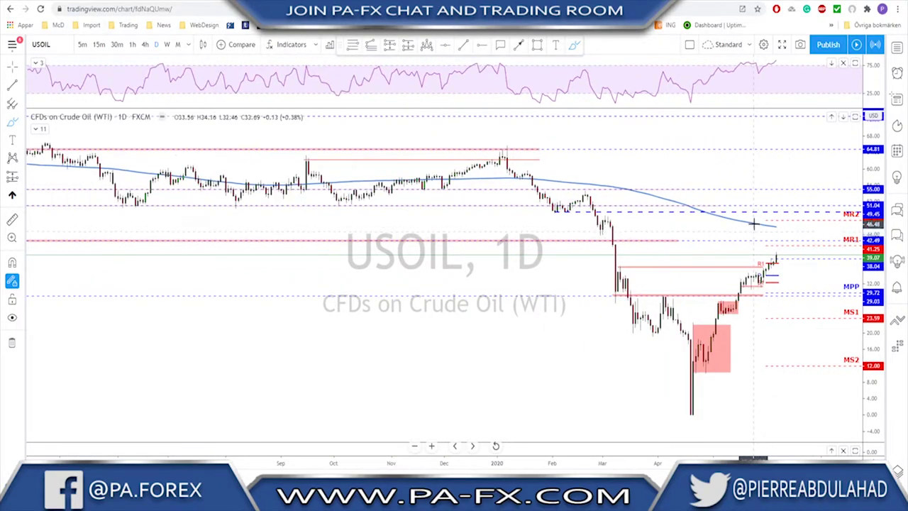
pyautogui.scroll(-4, 758, 239)
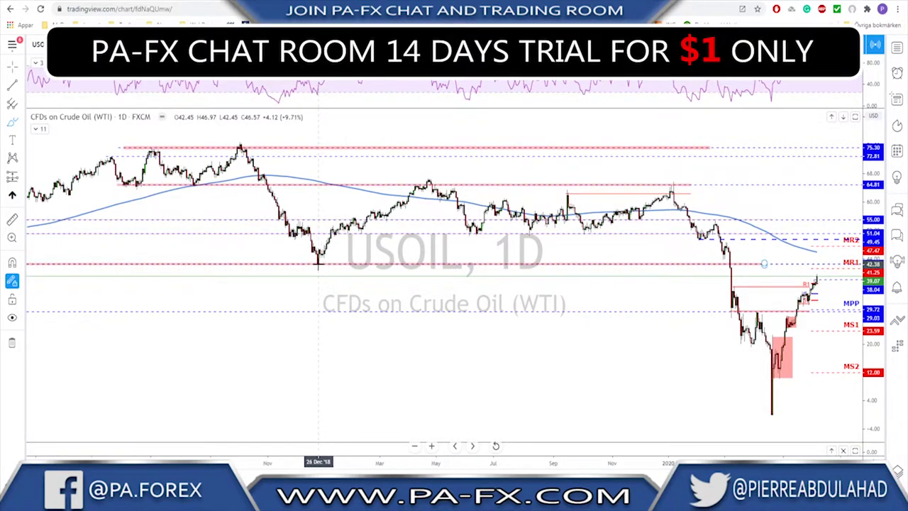
pyautogui.moveTo(322, 261)
pyautogui.mouseDown()
pyautogui.moveTo(314, 265)
pyautogui.moveTo(322, 263)
pyautogui.mouseUp()
pyautogui.scroll(-3, 344, 268)
pyautogui.scroll(-2, 343, 269)
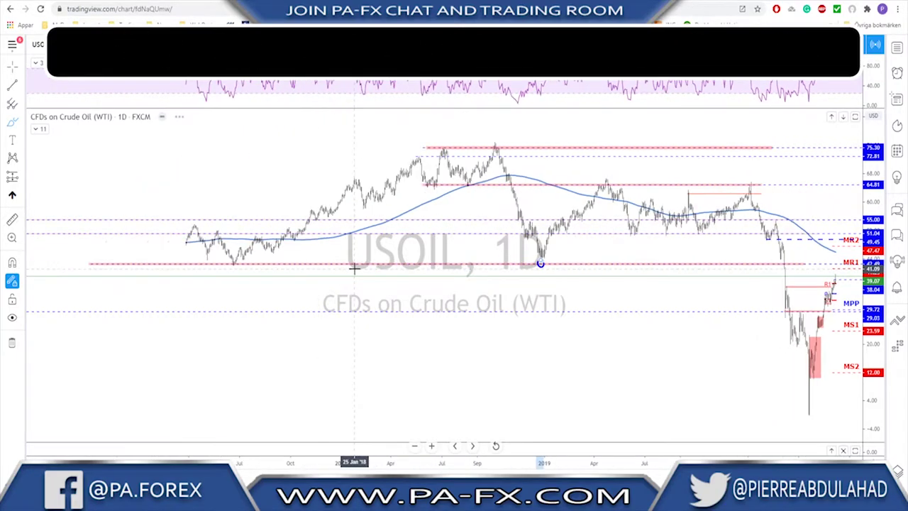
pyautogui.click(232, 262)
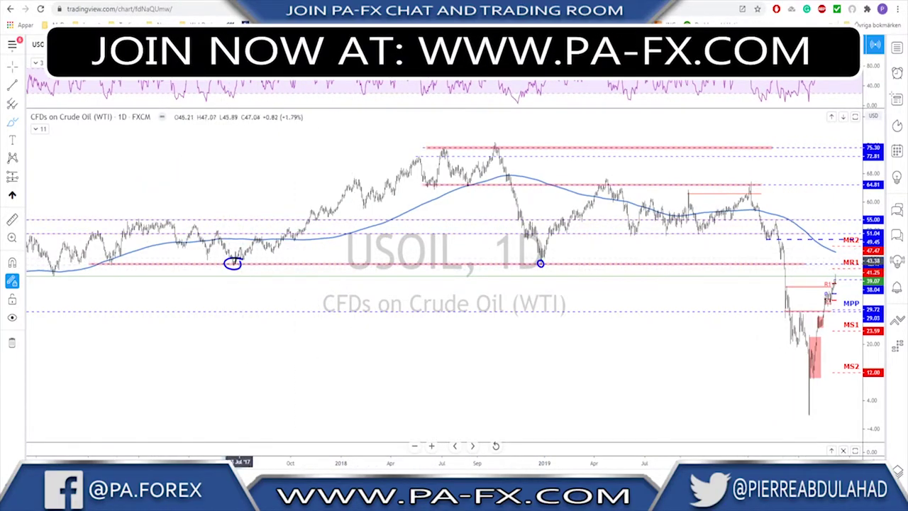
pyautogui.click(109, 263)
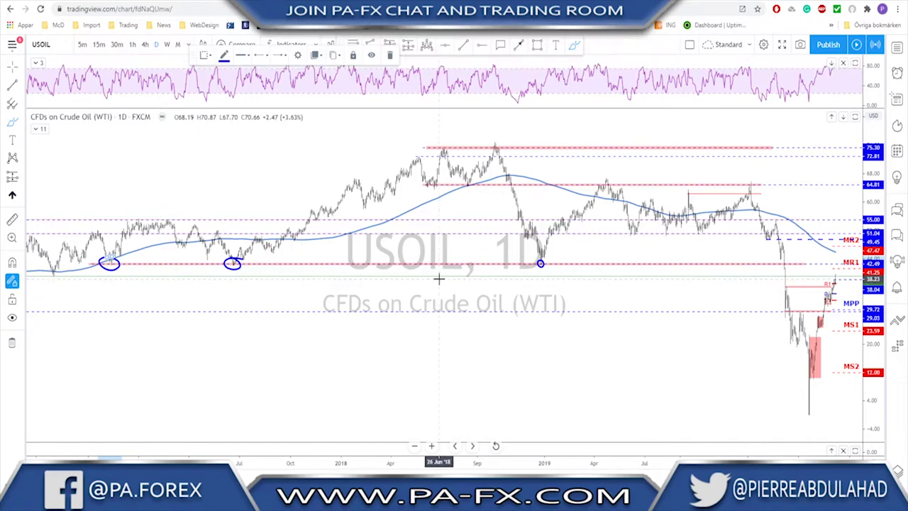
pyautogui.press('Delete')
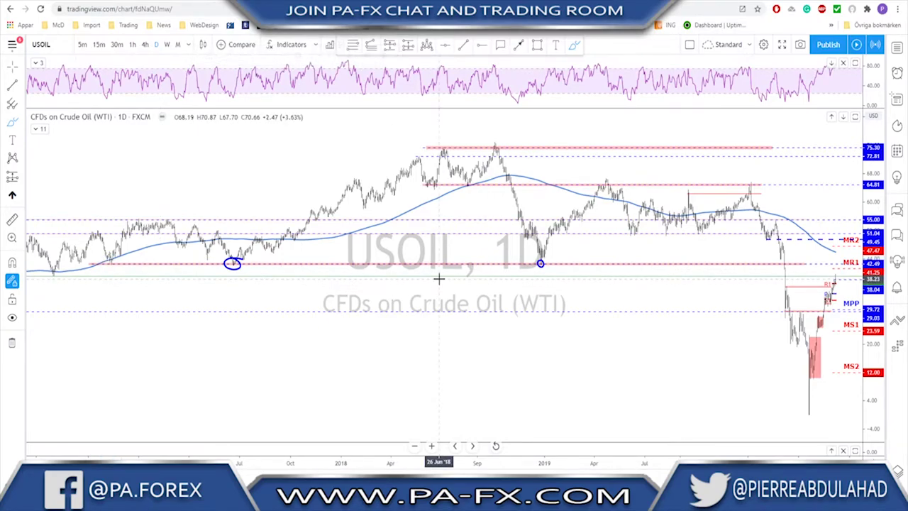
pyautogui.scroll(6, 584, 296)
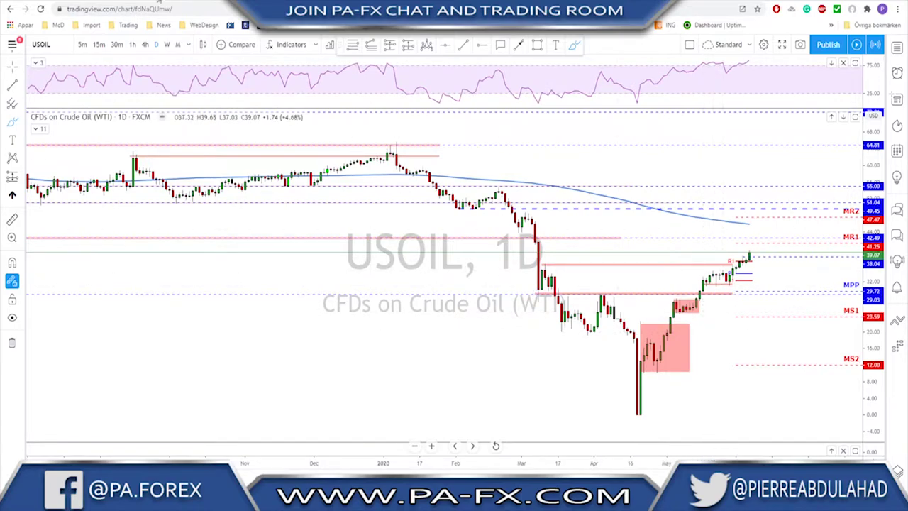
# Set the crude oil chart to the 4-hour timeframe and extend the rising trend line from the 28 May low to about 38.97.
pyautogui.click(145, 44)
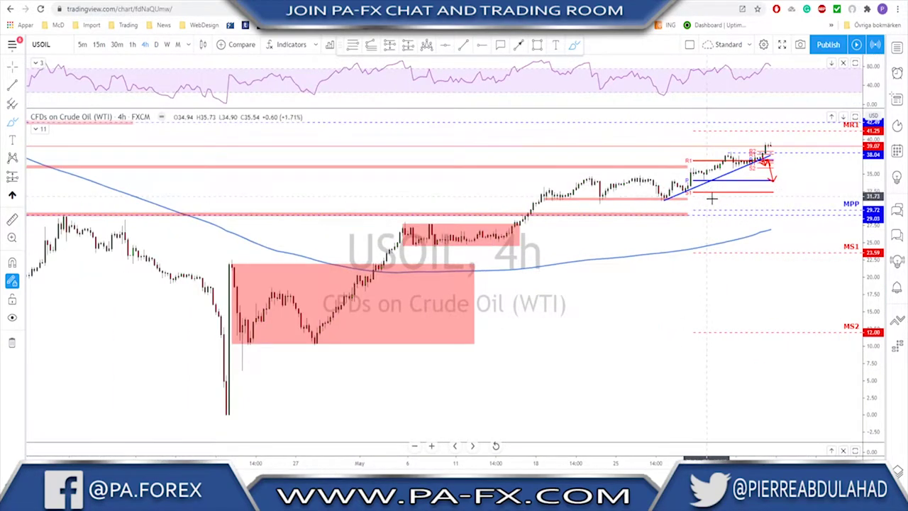
pyautogui.scroll(-1, 738, 200)
pyautogui.scroll(4, 743, 203)
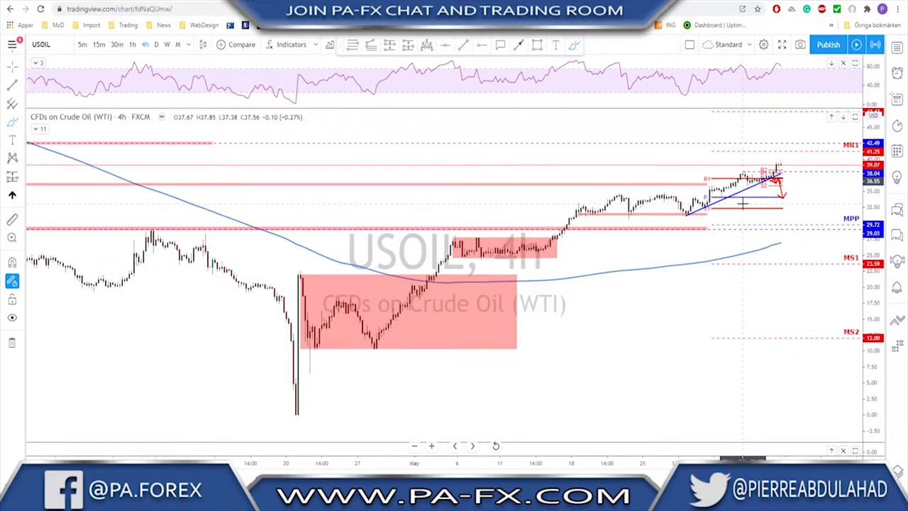
pyautogui.scroll(5, 742, 205)
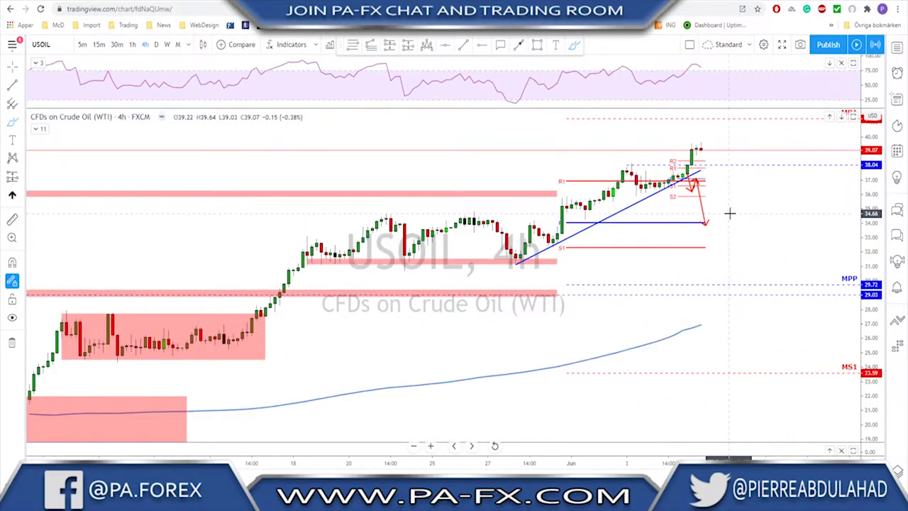
pyautogui.moveTo(685, 170); pyautogui.dragTo(726, 152)
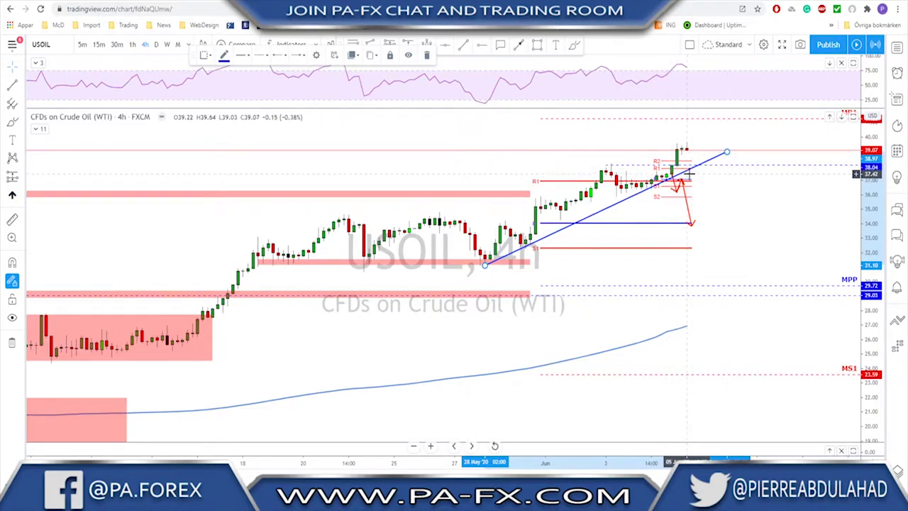
pyautogui.scroll(1, 664, 207)
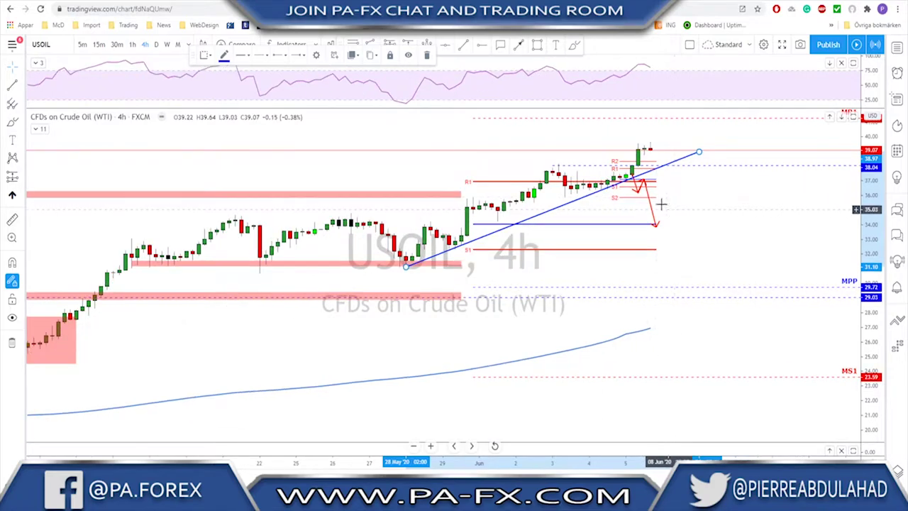
# Switch to the gold chart and review its price action on the weekly and daily timeframes.
pyautogui.scroll(-2, 678, 195)
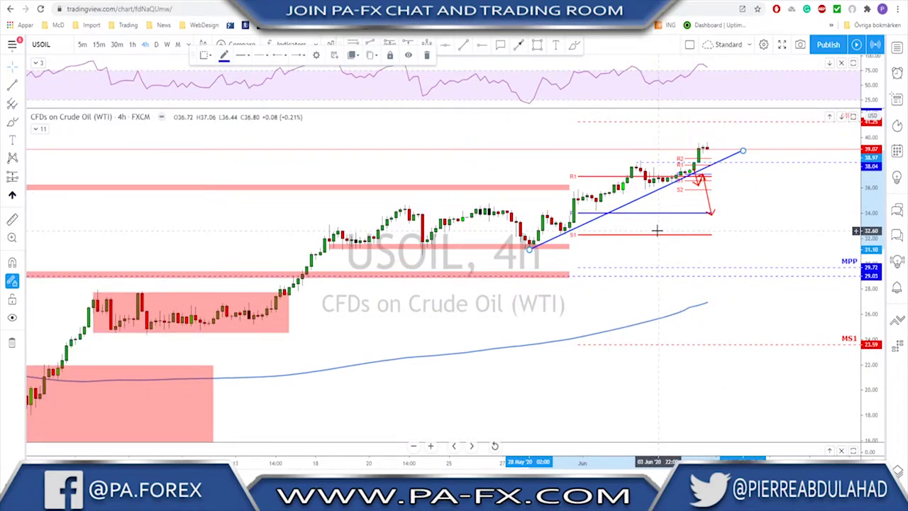
pyautogui.scroll(-1, 667, 234)
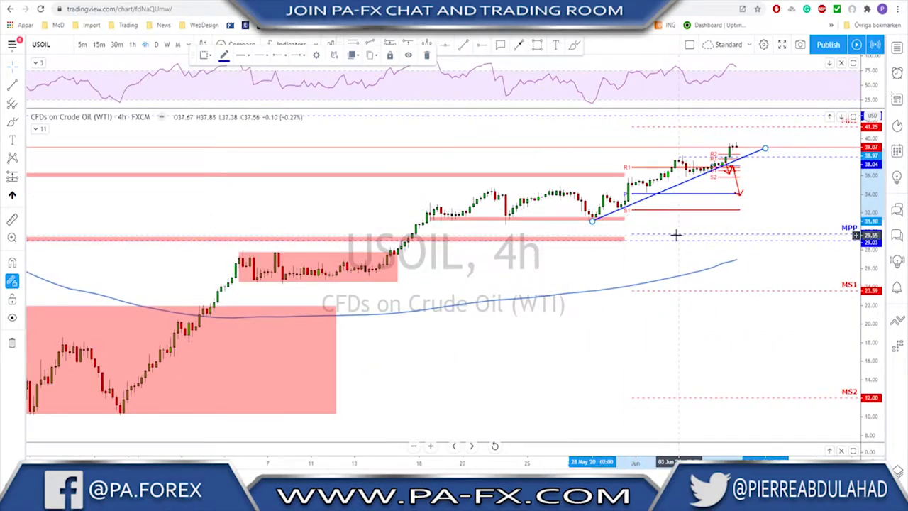
pyautogui.scroll(1, 674, 236)
pyautogui.press('Down')
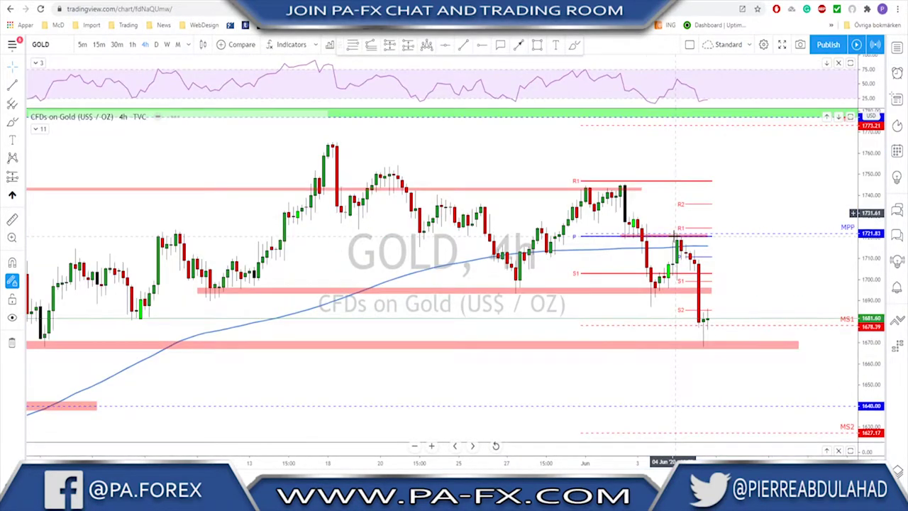
pyautogui.click(167, 44)
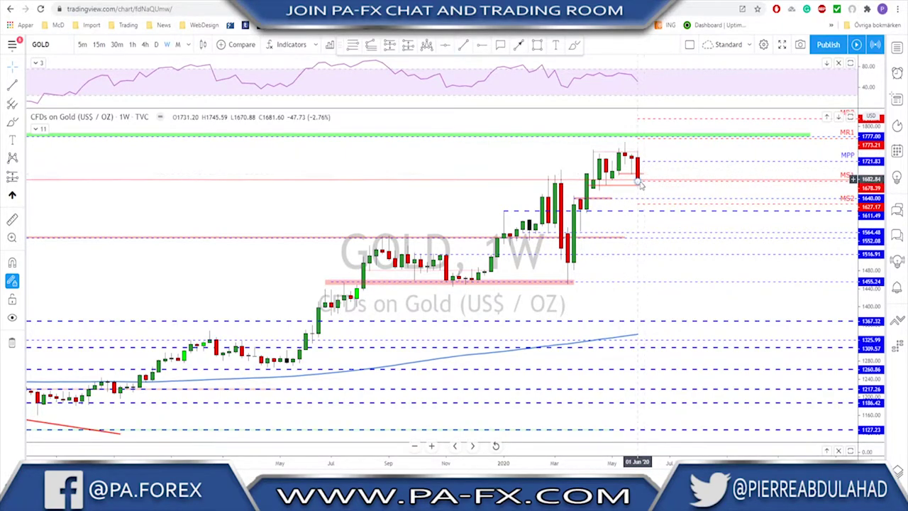
pyautogui.click(156, 45)
pyautogui.scroll(-2, 691, 122)
pyautogui.scroll(1, 675, 185)
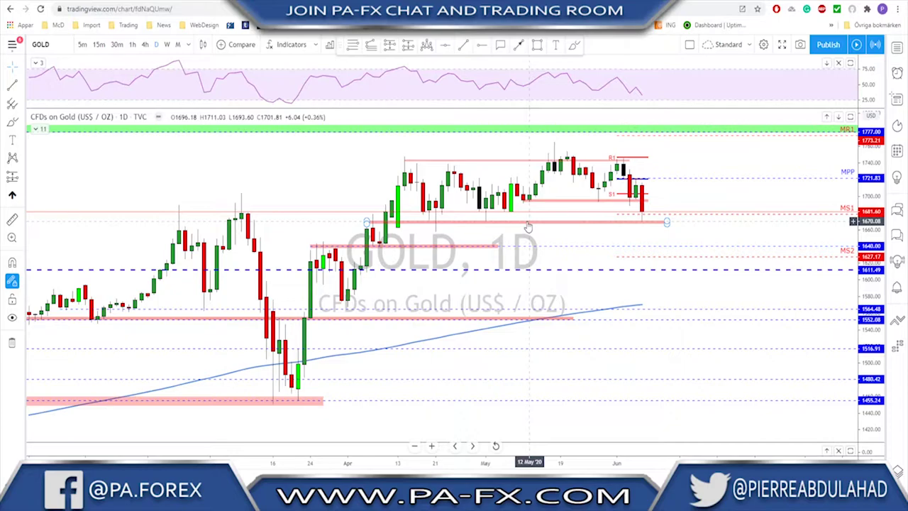
pyautogui.scroll(-3, 563, 230)
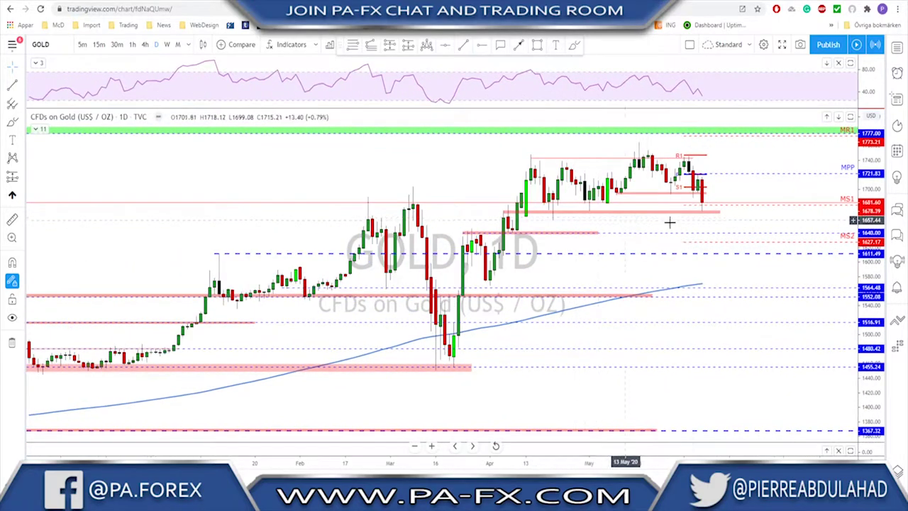
# Stretch the gold support zone near 1670 up to about 1747.61 over the April to June range, and undo the resize.
pyautogui.rightClick(720, 214)
pyautogui.moveTo(720, 212); pyautogui.dragTo(738, 155)
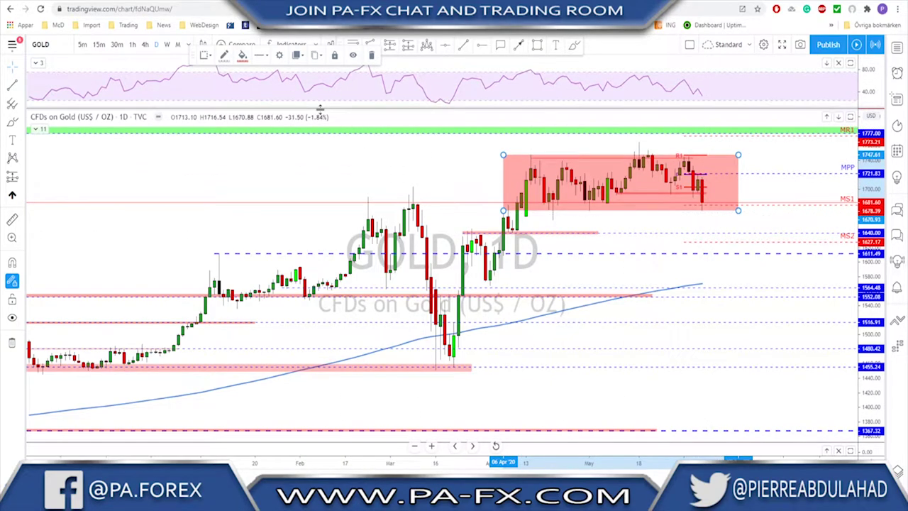
pyautogui.press('Delete')
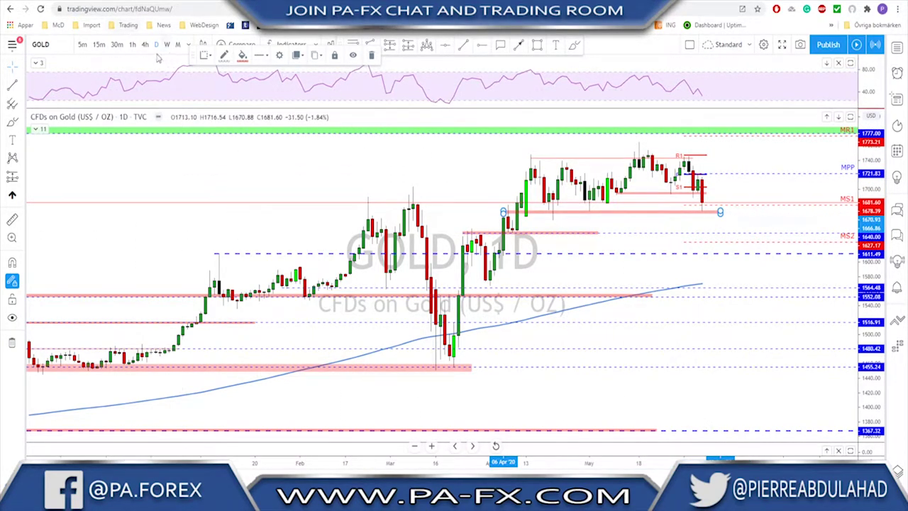
# Set the gold chart to the 4-hour timeframe and circle the early April, late April and early May touches of the 1670 zone with the Brush.
pyautogui.click(145, 44)
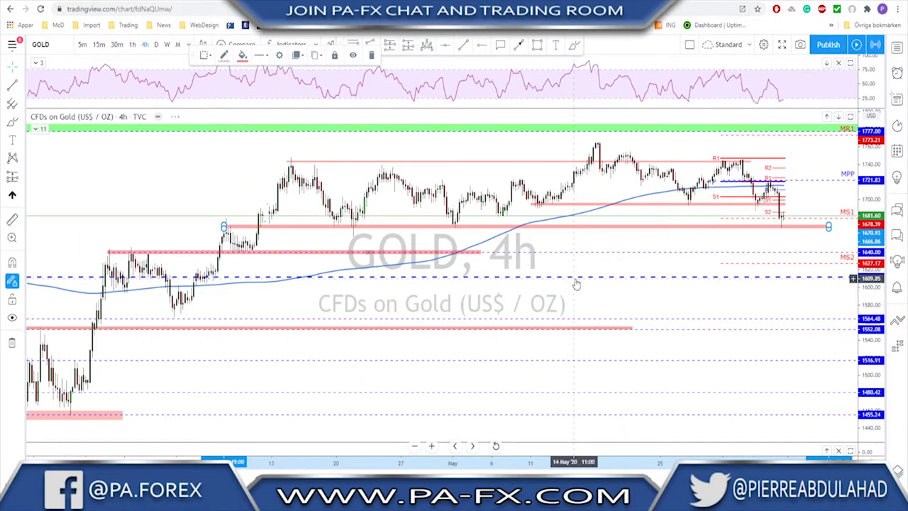
pyautogui.click(575, 46)
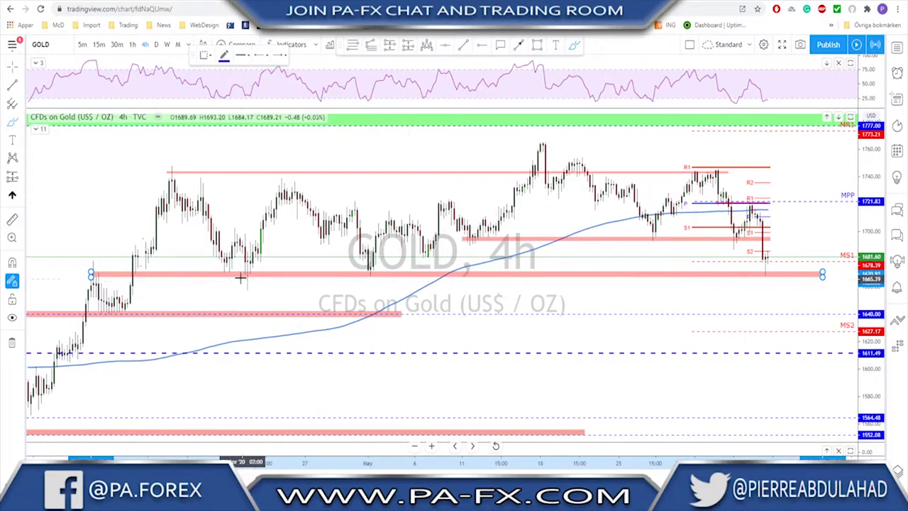
pyautogui.moveTo(101, 266)
pyautogui.mouseDown()
pyautogui.moveTo(82, 279)
pyautogui.moveTo(101, 266)
pyautogui.mouseUp()
pyautogui.moveTo(226, 266); pyautogui.dragTo(252, 267)
pyautogui.moveTo(376, 265); pyautogui.dragTo(375, 266)
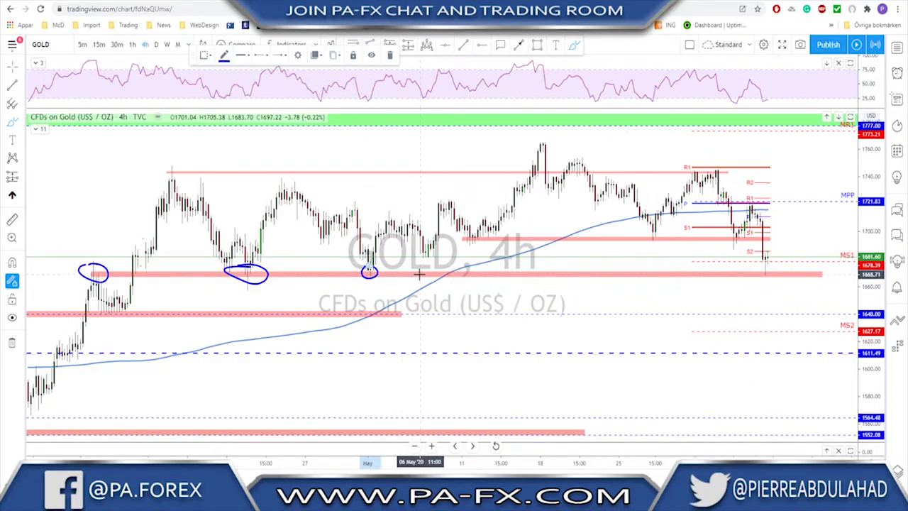
# Trace the price swings at the three earlier touches of the 1670 zone, circle the latest low, and undo all the Brush strokes.
pyautogui.moveTo(249, 283)
pyautogui.mouseDown()
pyautogui.moveTo(257, 241)
pyautogui.moveTo(296, 190)
pyautogui.mouseUp()
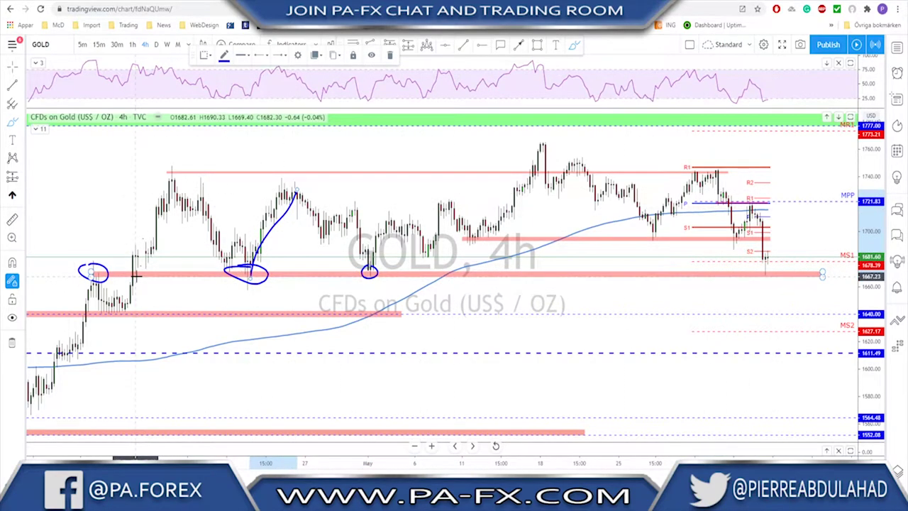
pyautogui.moveTo(66, 351)
pyautogui.mouseDown()
pyautogui.moveTo(78, 306)
pyautogui.moveTo(117, 295)
pyautogui.moveTo(129, 309)
pyautogui.mouseUp()
pyautogui.moveTo(374, 278); pyautogui.dragTo(444, 205)
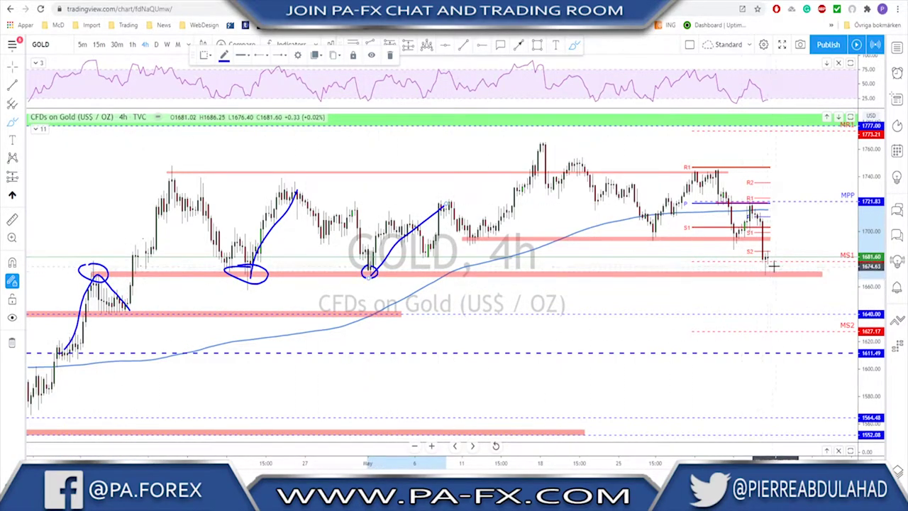
pyautogui.moveTo(772, 268); pyautogui.dragTo(760, 277)
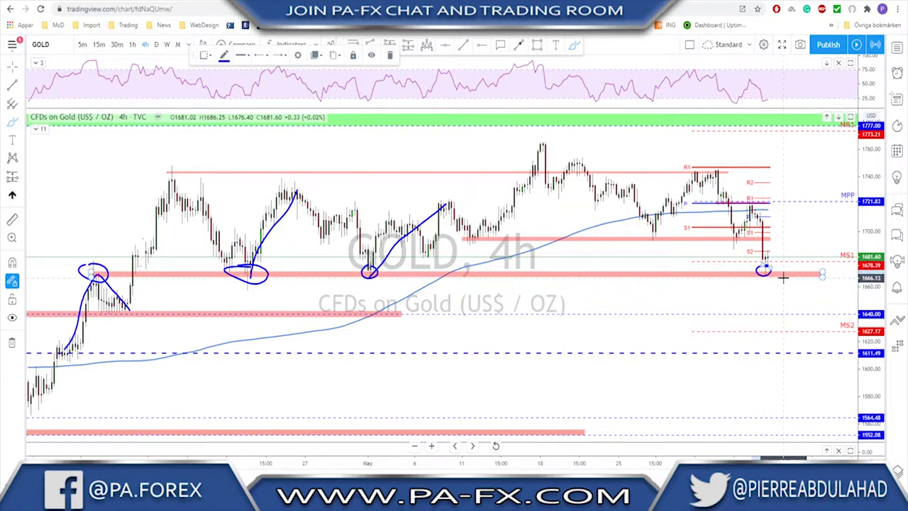
pyautogui.hotkey('ctrl', 'z')
pyautogui.hotkey('ctrl', 'z')
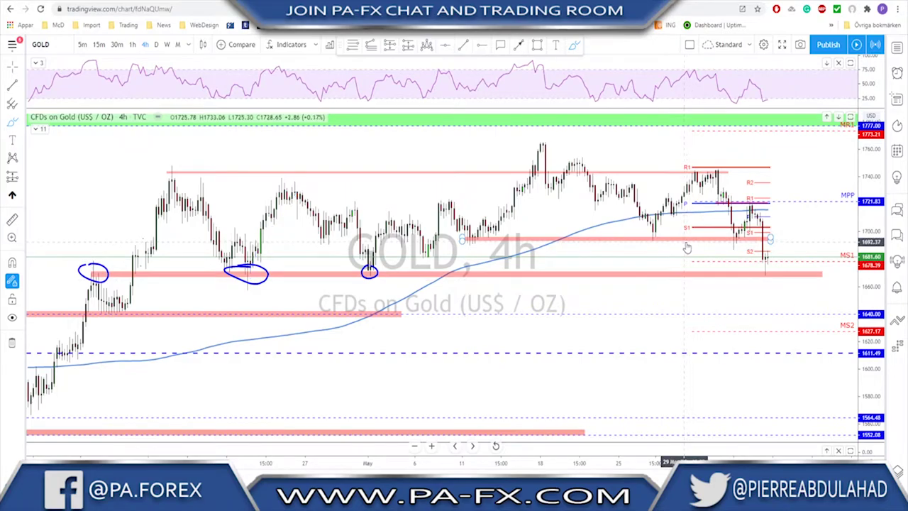
pyautogui.hotkey('ctrl', 'z')
# Brush along the broken gold zone near 1695, sketch a retest and rejection, clear those strokes, and trace a projected drop towards 1611.49.
pyautogui.moveTo(608, 239)
pyautogui.mouseDown()
pyautogui.moveTo(779, 240)
pyautogui.moveTo(766, 256)
pyautogui.moveTo(773, 244)
pyautogui.mouseUp()
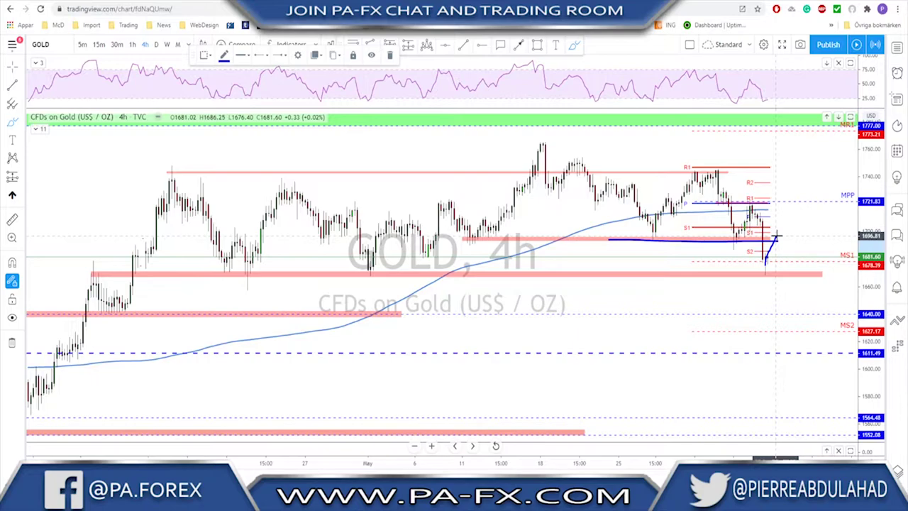
pyautogui.moveTo(777, 237); pyautogui.dragTo(800, 281)
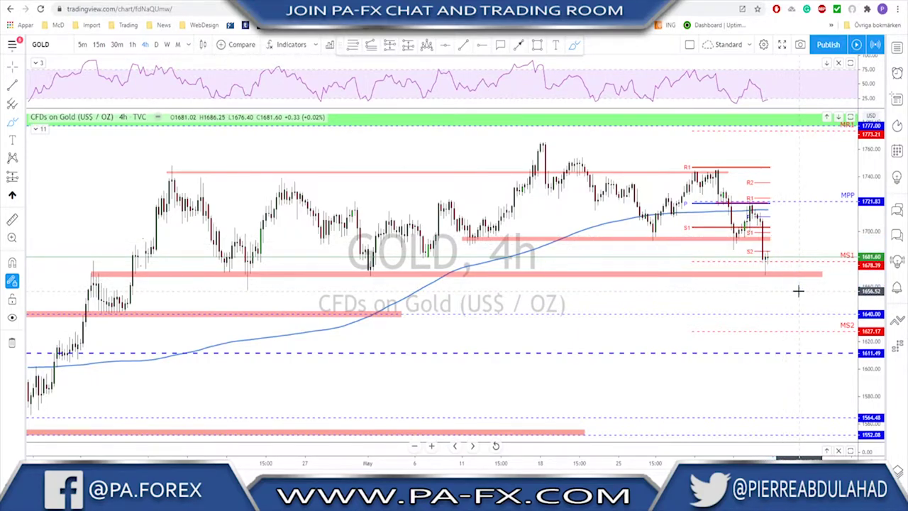
pyautogui.scroll(-3, 767, 266)
pyautogui.scroll(-1, 766, 266)
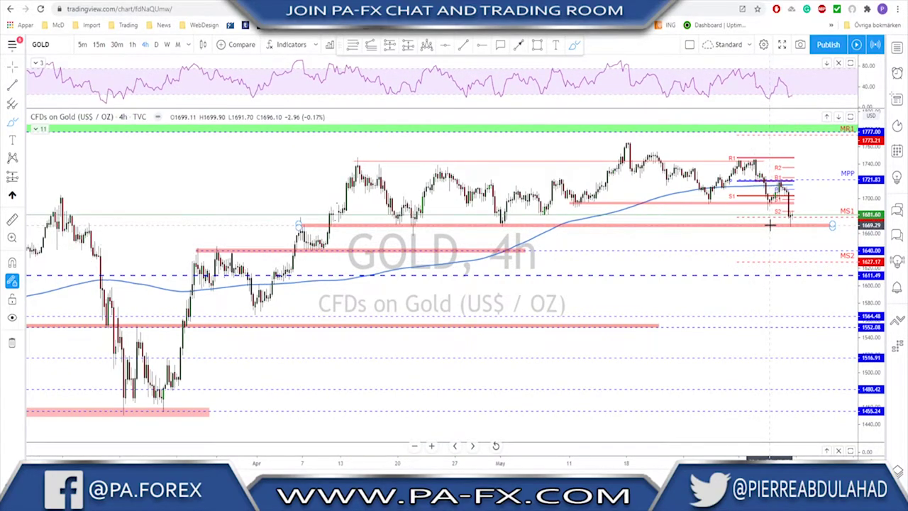
pyautogui.moveTo(790, 214); pyautogui.dragTo(825, 273)
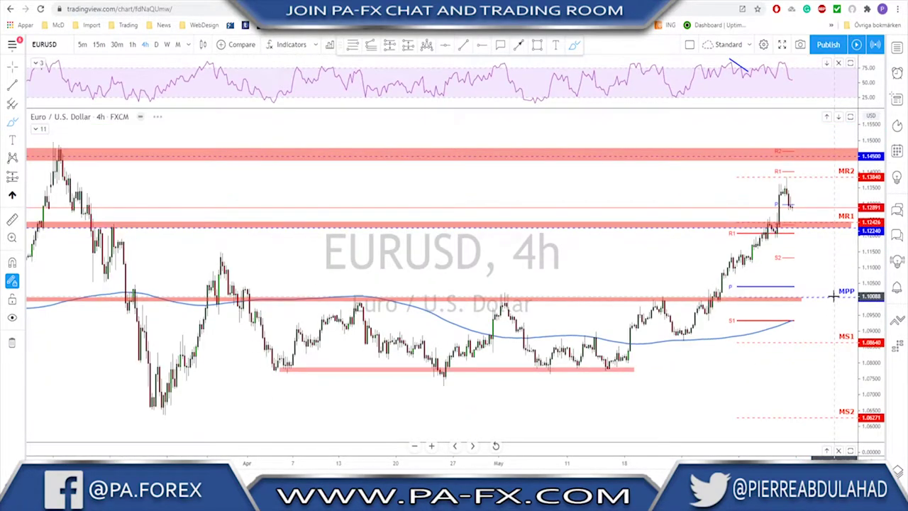
# Set the EURUSD chart to the weekly timeframe, circle the March 2020 peak at the moving average with the Brush, and remove the circle.
pyautogui.click(167, 44)
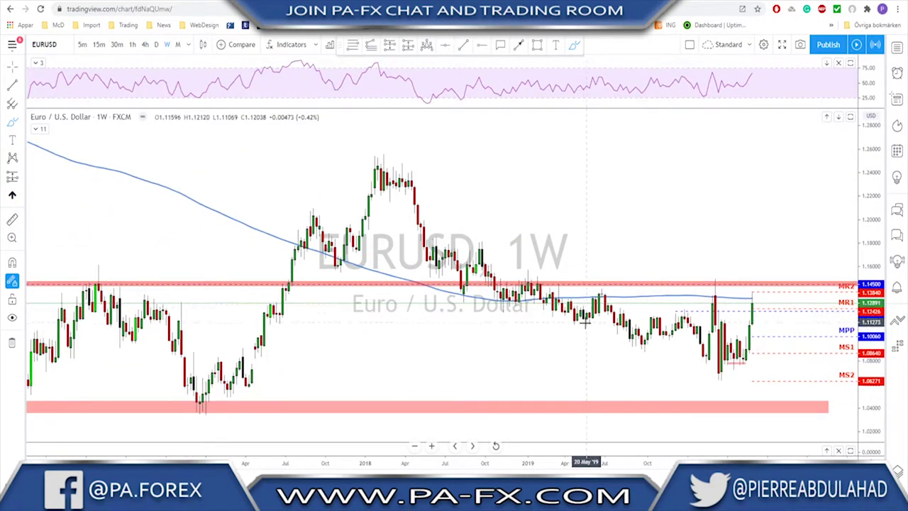
pyautogui.scroll(2, 584, 323)
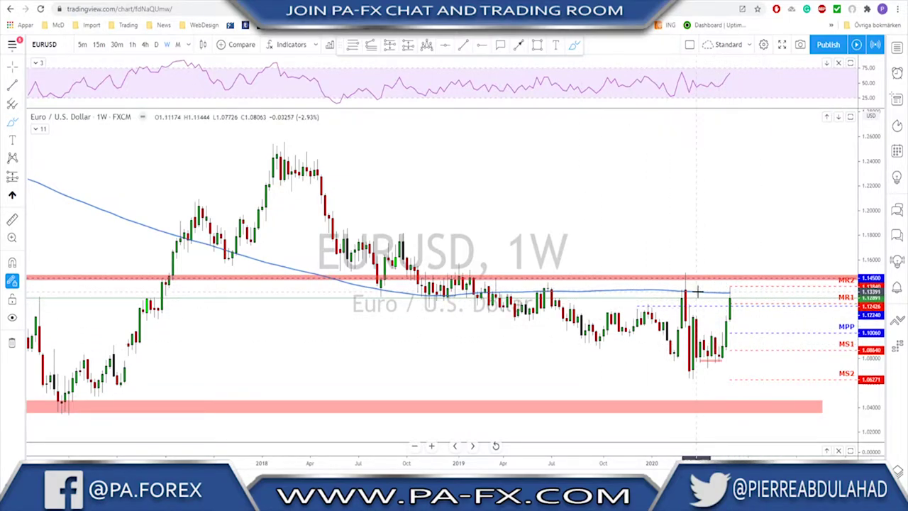
pyautogui.moveTo(688, 289); pyautogui.dragTo(695, 291)
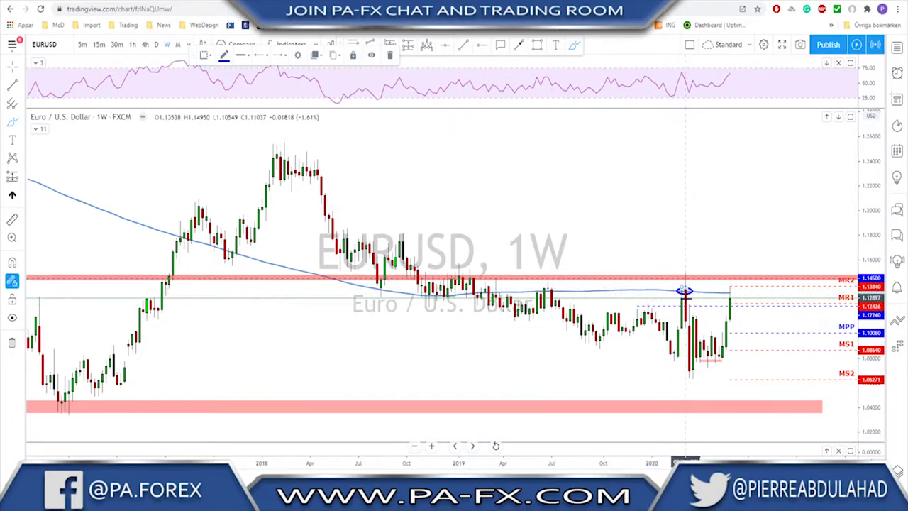
pyautogui.press('Delete')
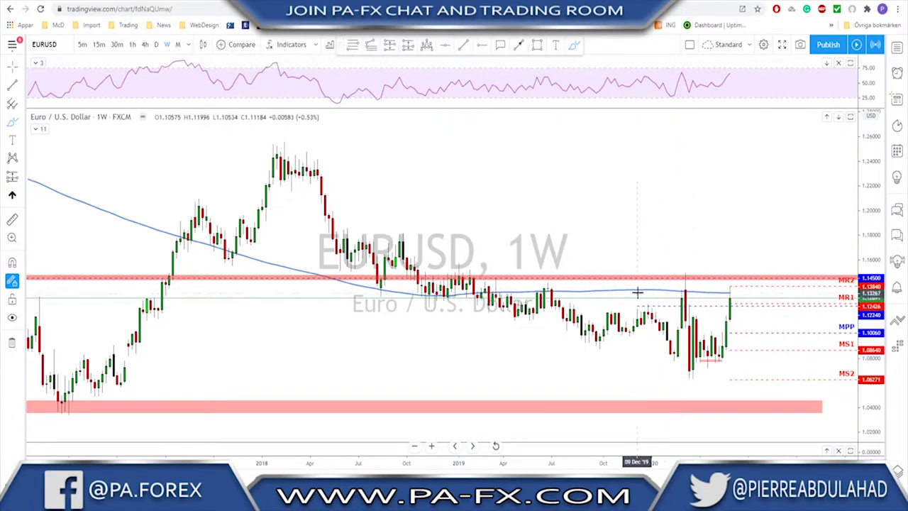
# On the EURUSD daily chart, brush over the 1.1006 resistance, its breakout, the rally and the MR2 label, and undo the strokes.
pyautogui.click(157, 44)
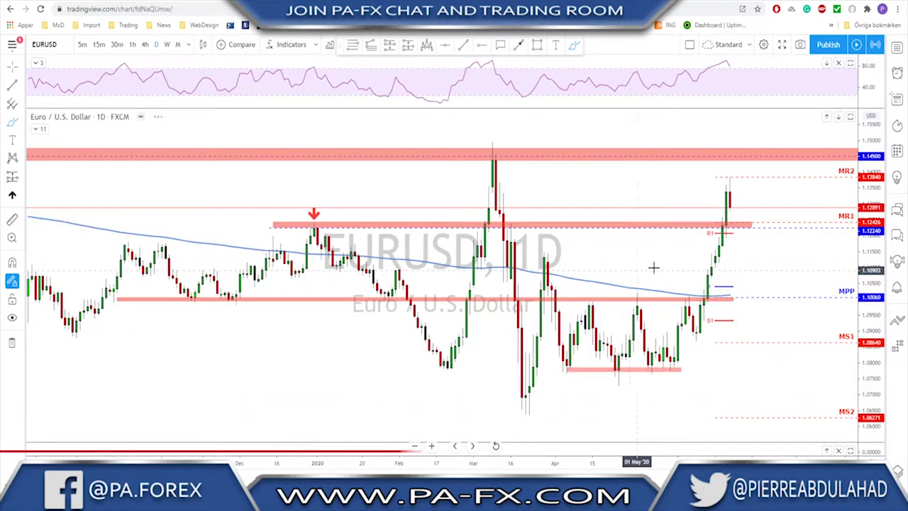
pyautogui.moveTo(553, 301)
pyautogui.mouseDown()
pyautogui.moveTo(701, 299)
pyautogui.moveTo(690, 284)
pyautogui.mouseUp()
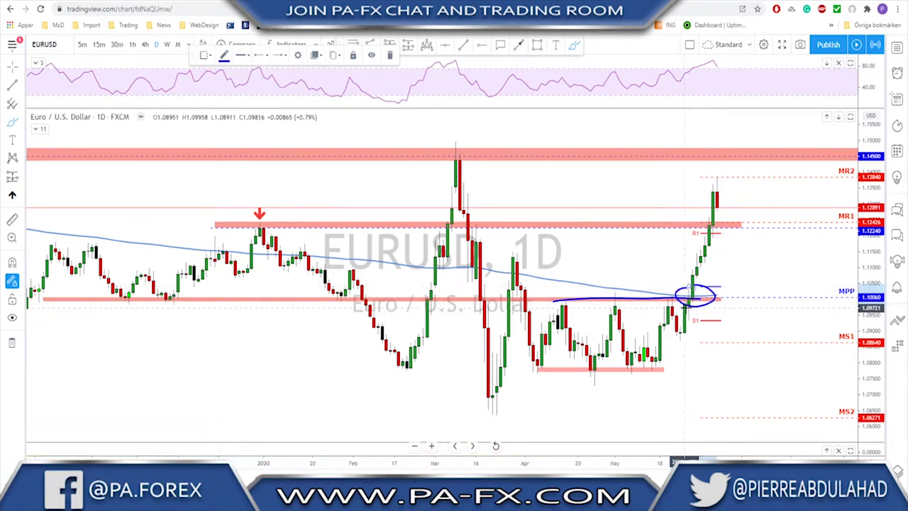
pyautogui.moveTo(684, 332); pyautogui.dragTo(717, 182)
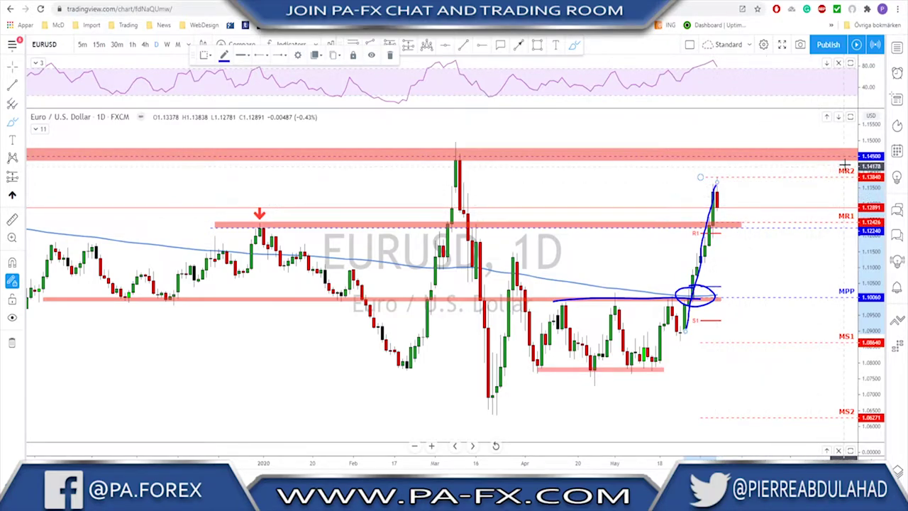
pyautogui.moveTo(850, 169); pyautogui.dragTo(849, 179)
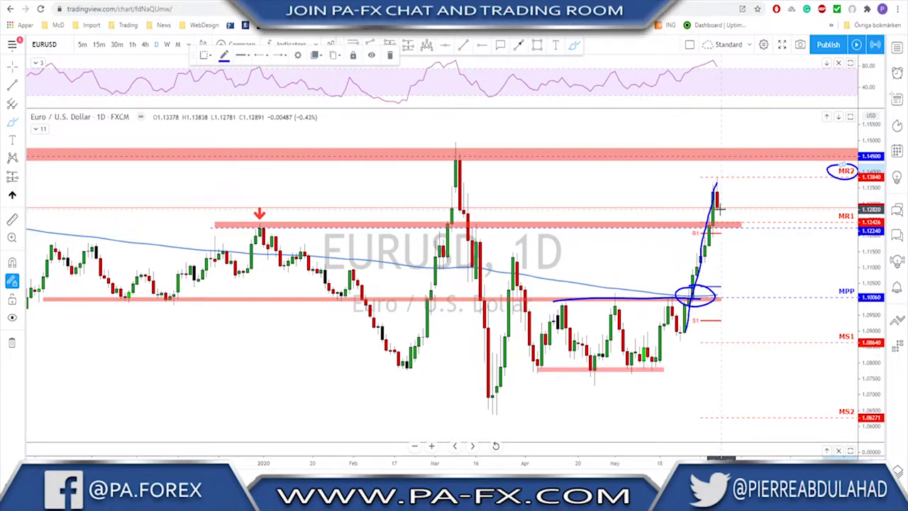
pyautogui.hotkey('ctrl', 'z')
pyautogui.hotkey('ctrl', 'z')
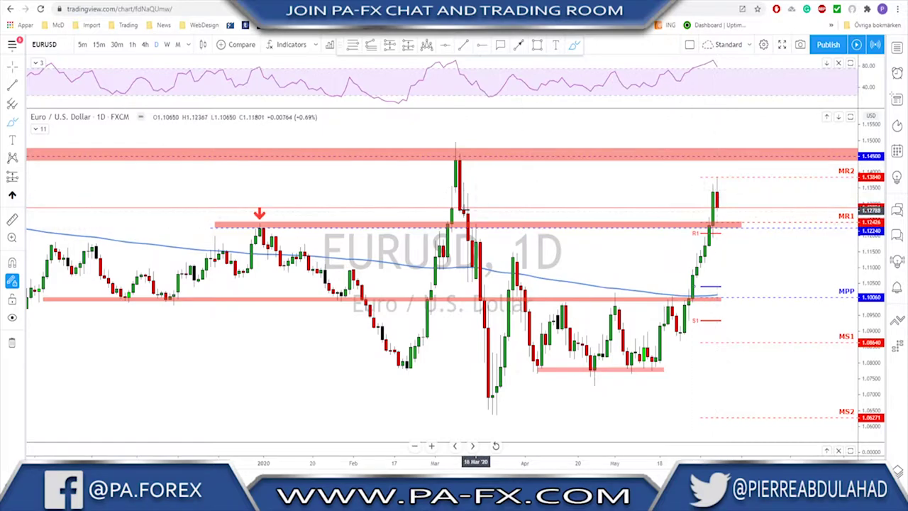
# Set the EURUSD chart to the 4-hour timeframe and delete the old blue line on the RSI.
pyautogui.click(145, 44)
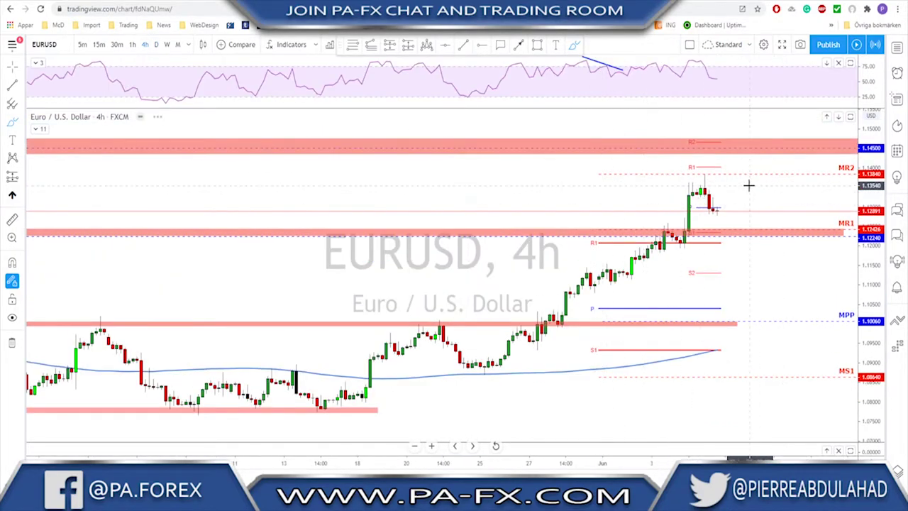
pyautogui.scroll(-4, 750, 187)
pyautogui.scroll(-3, 750, 186)
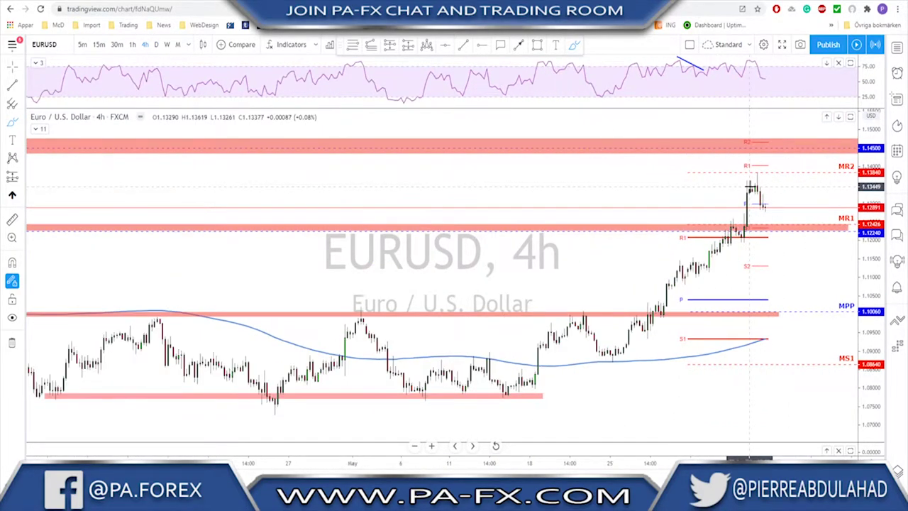
pyautogui.click(719, 71)
pyautogui.press('Delete')
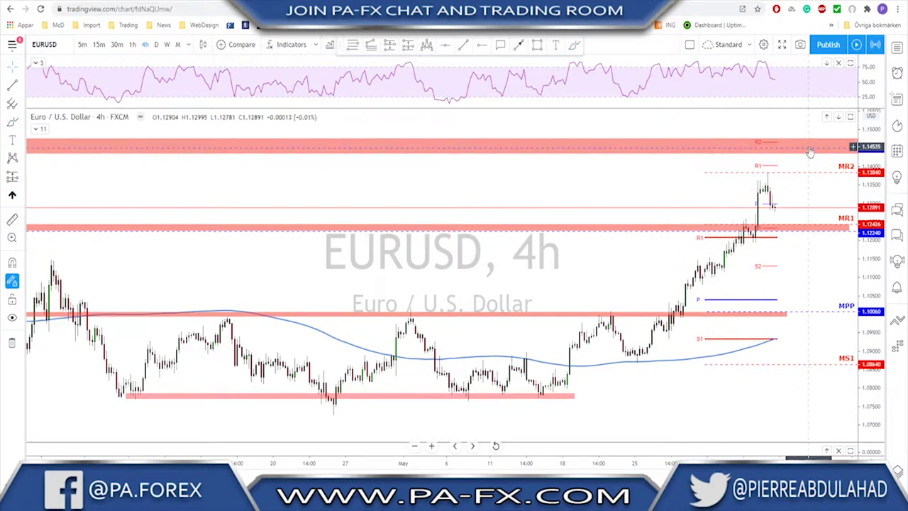
# Draw a rising trend line on the EURUSD 4-hour chart from the 25 May low at about 1.0858 to about 1.1338.
pyautogui.click(461, 45)
pyautogui.click(638, 363)
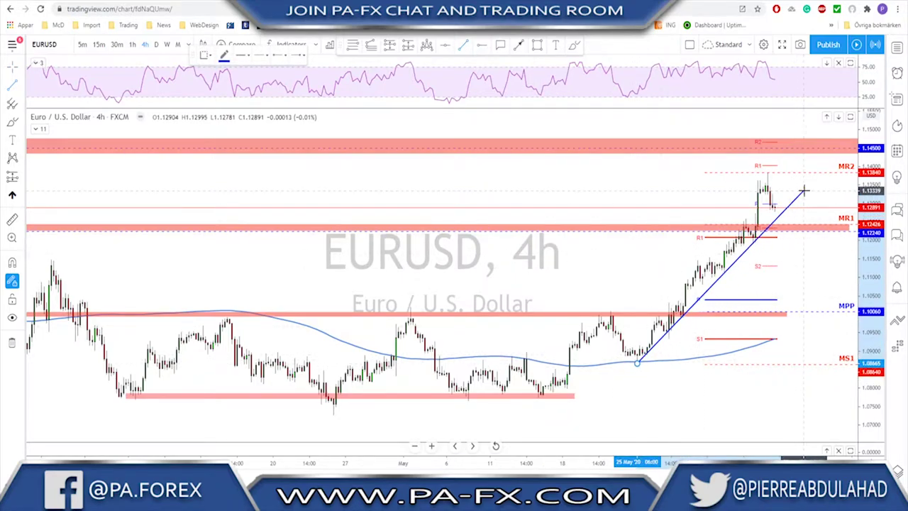
pyautogui.click(811, 189)
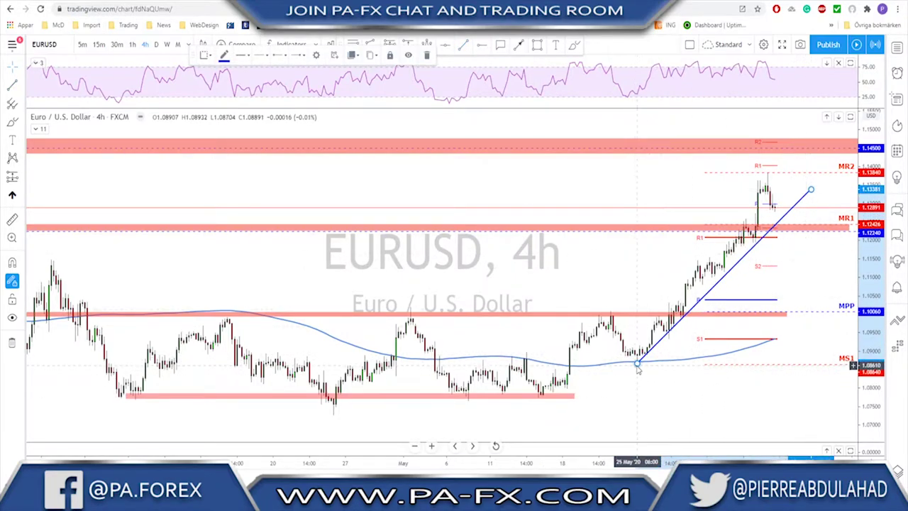
pyautogui.moveTo(637, 366); pyautogui.dragTo(635, 366)
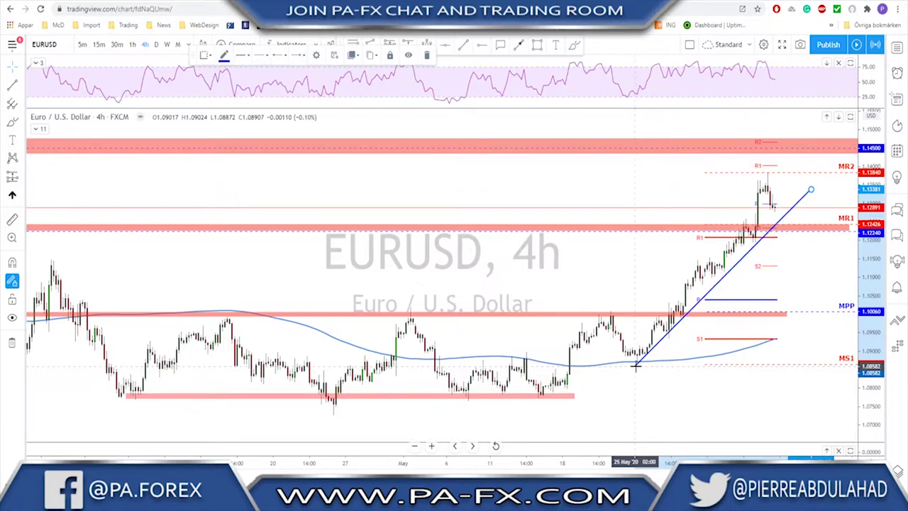
pyautogui.scroll(1, 766, 293)
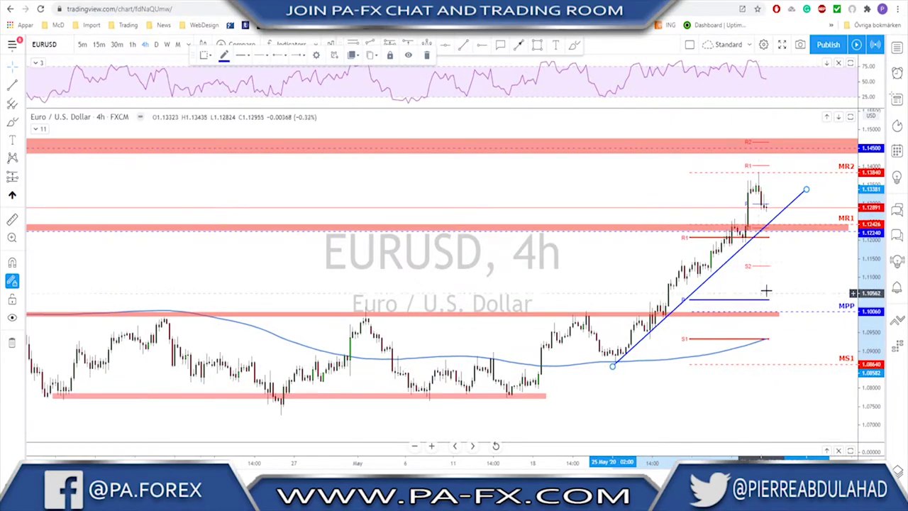
# Brush a projected EURUSD drop through the rising trend line to the MPP level with a rebound, and undo the stroke.
pyautogui.click(574, 45)
pyautogui.moveTo(762, 203)
pyautogui.mouseDown()
pyautogui.moveTo(815, 312)
pyautogui.moveTo(832, 241)
pyautogui.mouseUp()
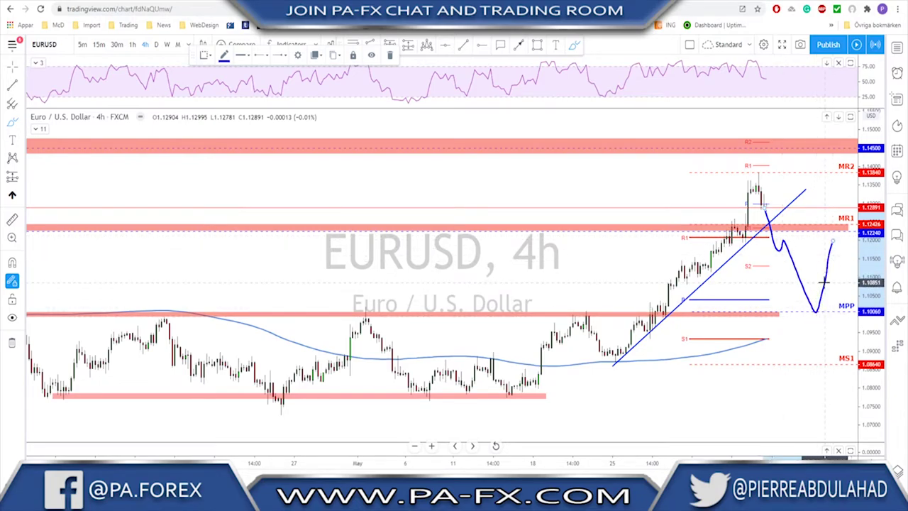
pyautogui.hotkey('ctrl', 'z')
# Brush a projected EURUSD pullback to the rising trend line at MR1 and a bounce towards 1.1450, and delete the strokes.
pyautogui.scroll(2, 787, 259)
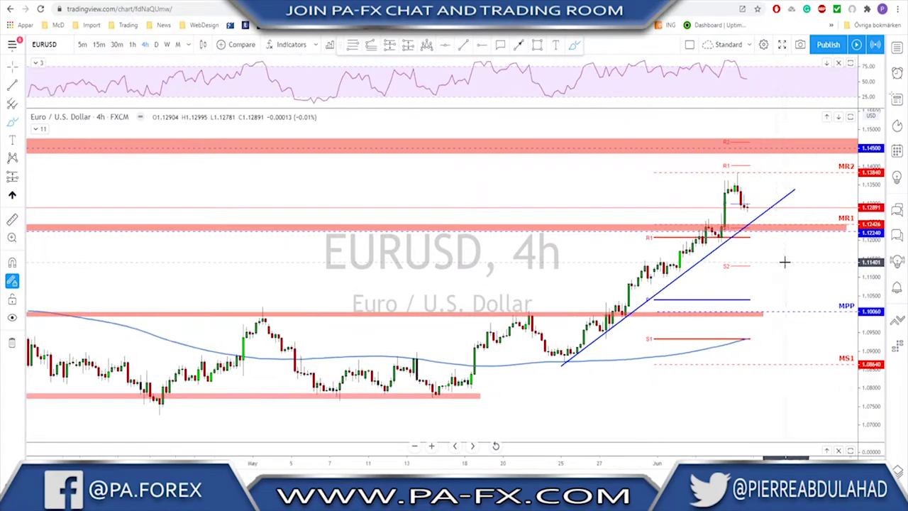
pyautogui.scroll(1, 776, 259)
pyautogui.moveTo(710, 186); pyautogui.dragTo(728, 232)
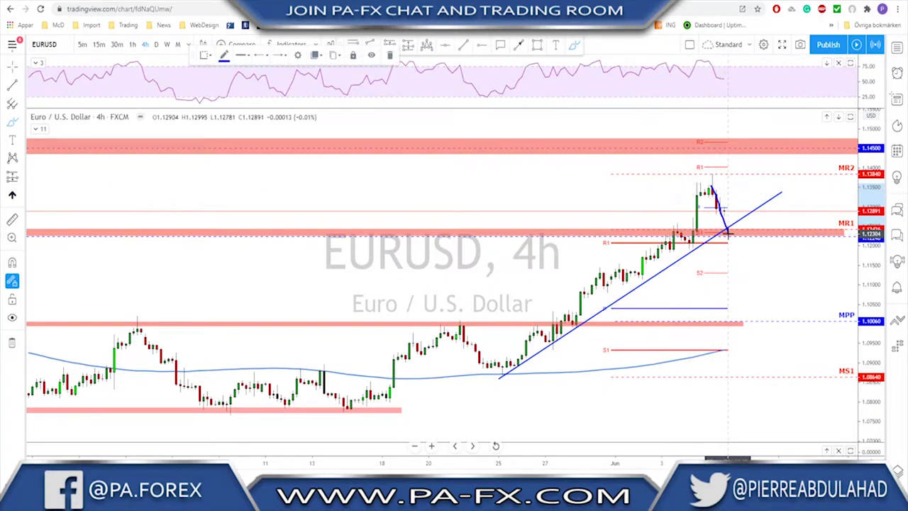
pyautogui.moveTo(737, 214); pyautogui.dragTo(759, 150)
pyautogui.press('Delete')
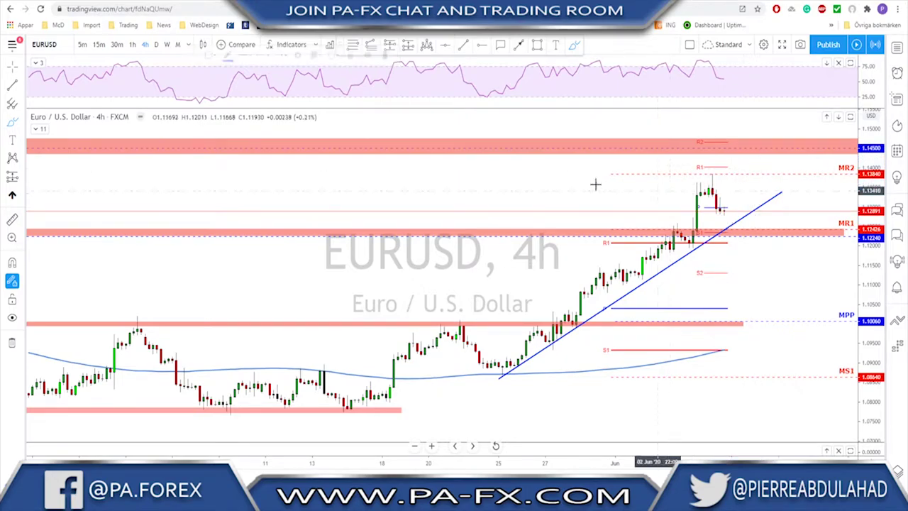
# Set the EURUSD chart to daily and circle the turn-of-year, early March, late March, mid-April and early May highs with the Brush.
pyautogui.click(159, 44)
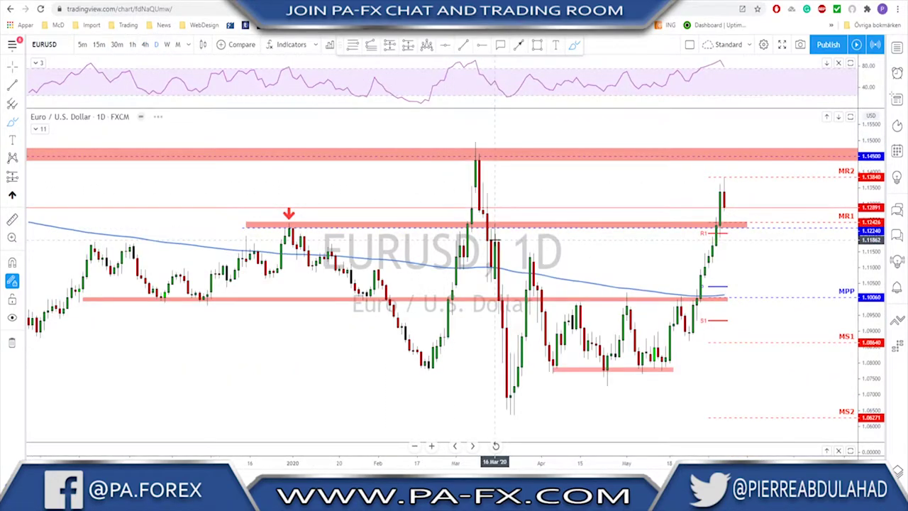
pyautogui.moveTo(487, 139)
pyautogui.mouseDown()
pyautogui.moveTo(483, 157)
pyautogui.moveTo(486, 140)
pyautogui.mouseUp()
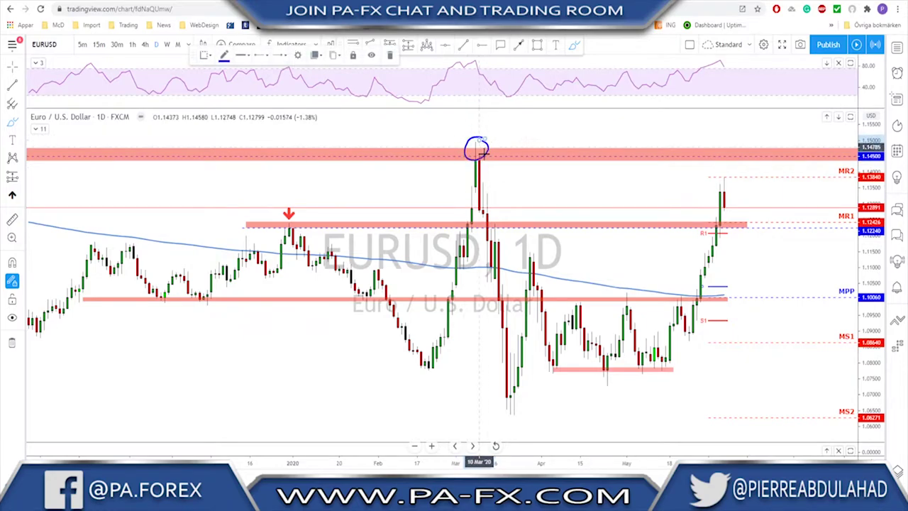
pyautogui.moveTo(534, 248); pyautogui.dragTo(532, 248)
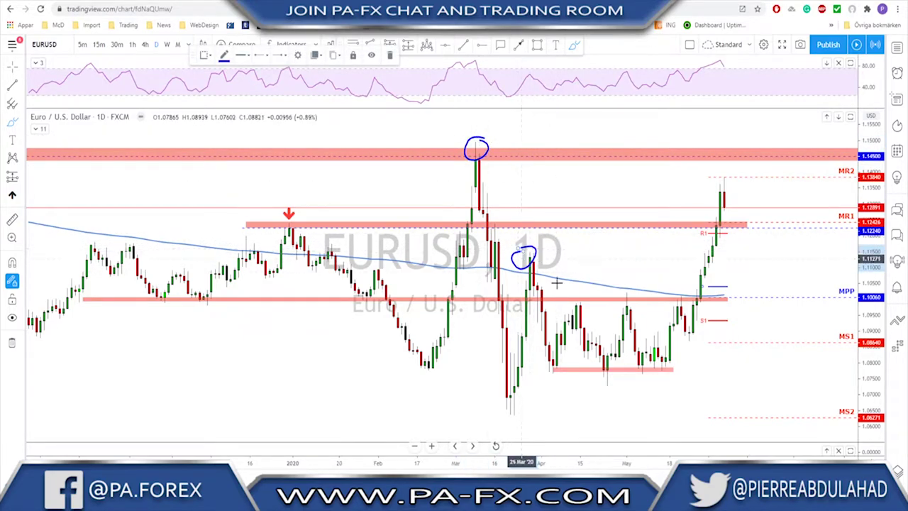
pyautogui.moveTo(583, 303); pyautogui.dragTo(582, 303)
pyautogui.moveTo(628, 285); pyautogui.dragTo(626, 287)
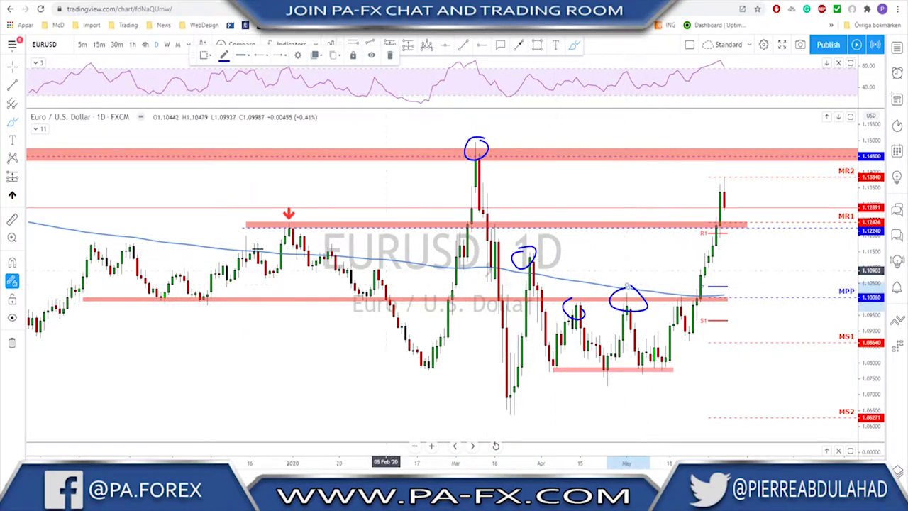
pyautogui.moveTo(298, 217)
pyautogui.mouseDown()
pyautogui.moveTo(280, 226)
pyautogui.moveTo(297, 215)
pyautogui.mouseUp()
# Circle the MR1 label, brush a projected pullback from the latest high to the MR1 zone, and remove all the brush strokes.
pyautogui.moveTo(846, 210); pyautogui.dragTo(828, 212)
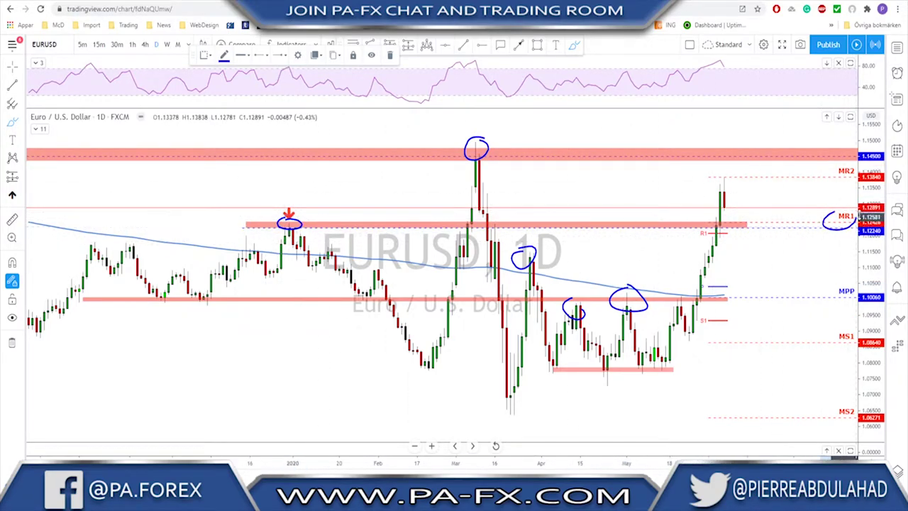
pyautogui.moveTo(722, 194); pyautogui.dragTo(737, 226)
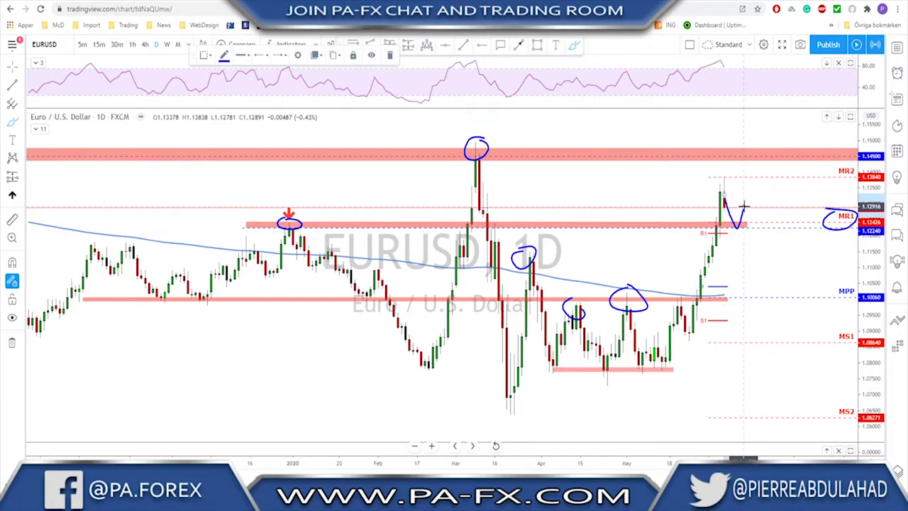
pyautogui.press('Delete')
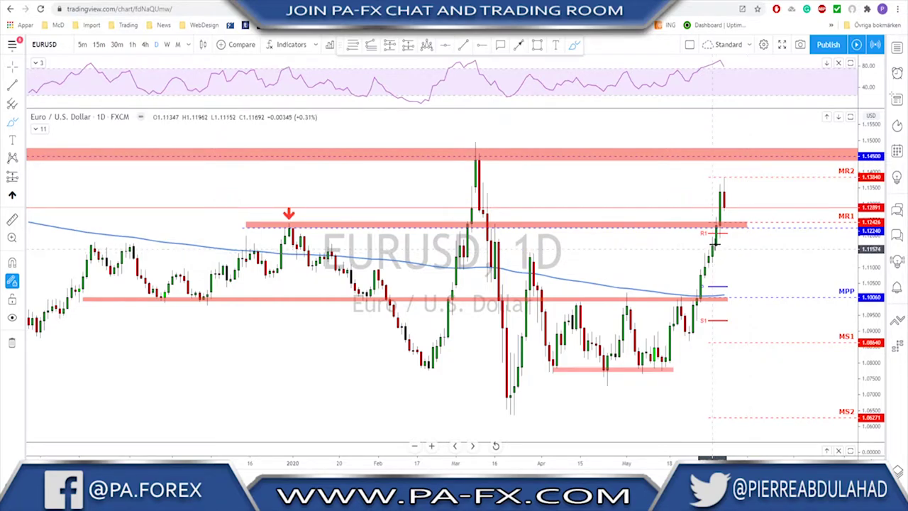
# Brush over the EURUSD rally, circle the RSI peak, brush a projected drop to about 1.1060 with a rebound, and delete the strokes.
pyautogui.moveTo(684, 336); pyautogui.dragTo(722, 190)
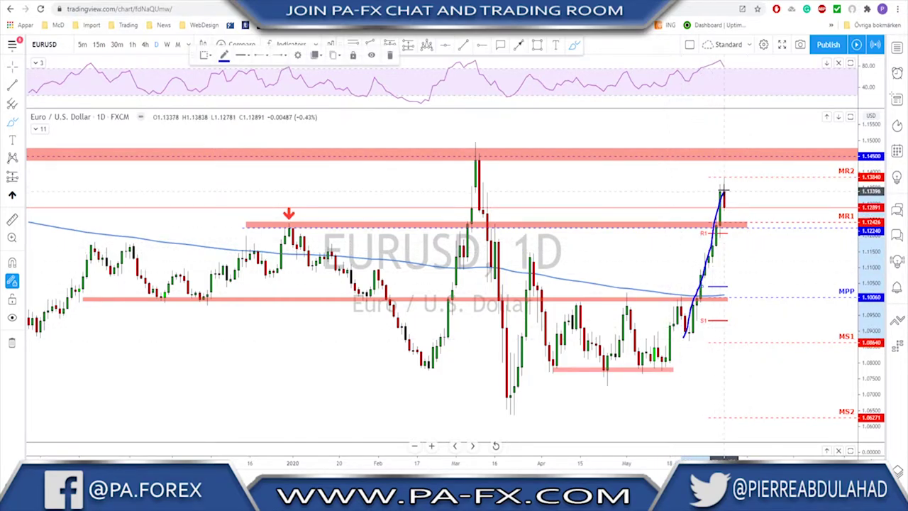
pyautogui.moveTo(724, 55); pyautogui.dragTo(725, 59)
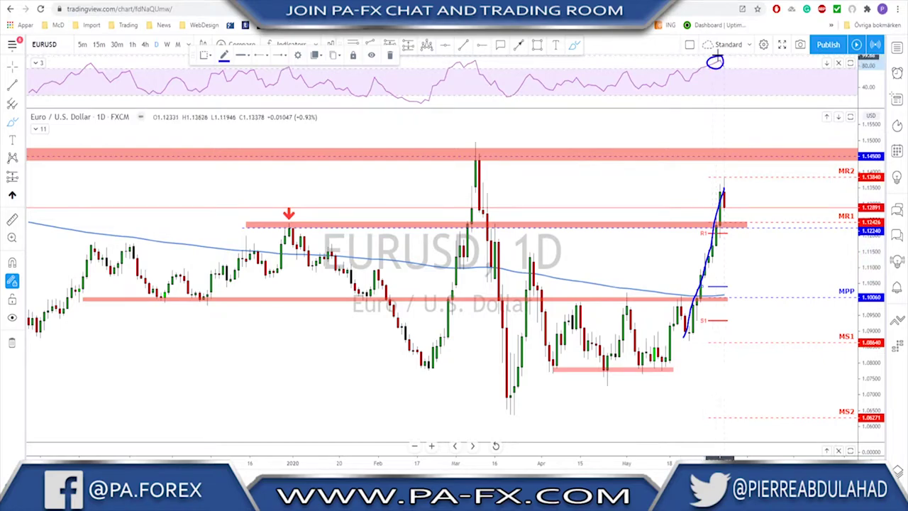
pyautogui.moveTo(723, 189)
pyautogui.mouseDown()
pyautogui.moveTo(735, 274)
pyautogui.moveTo(758, 197)
pyautogui.mouseUp()
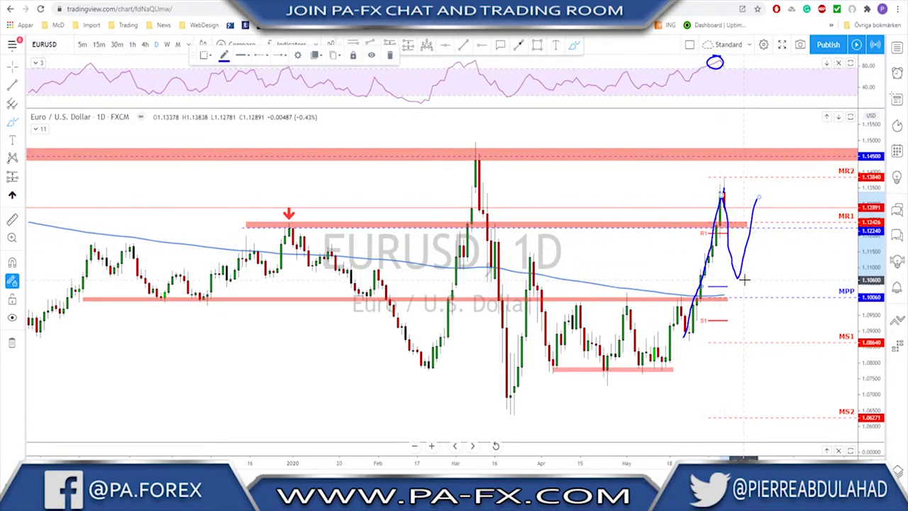
pyautogui.press('Delete')
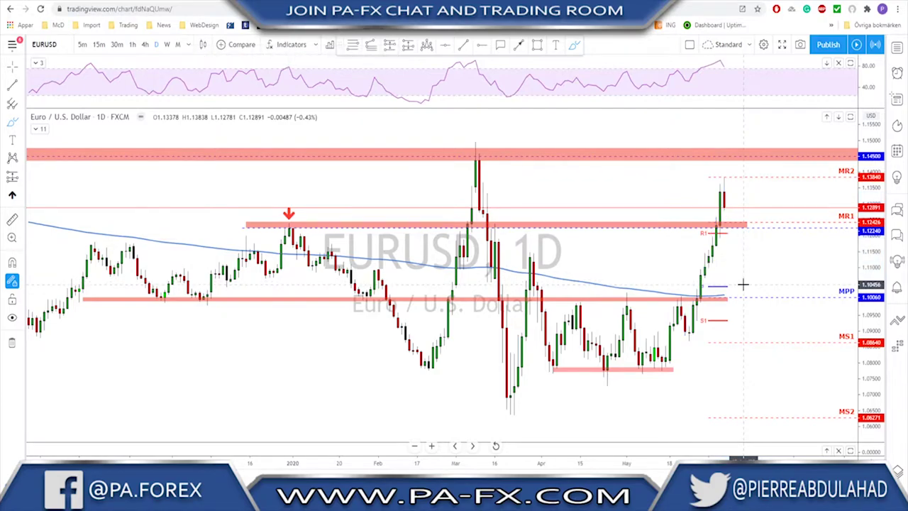
# Switch the chart to GBPUSD on the daily timeframe.
pyautogui.press('Down')
pyautogui.scroll(4, 742, 284)
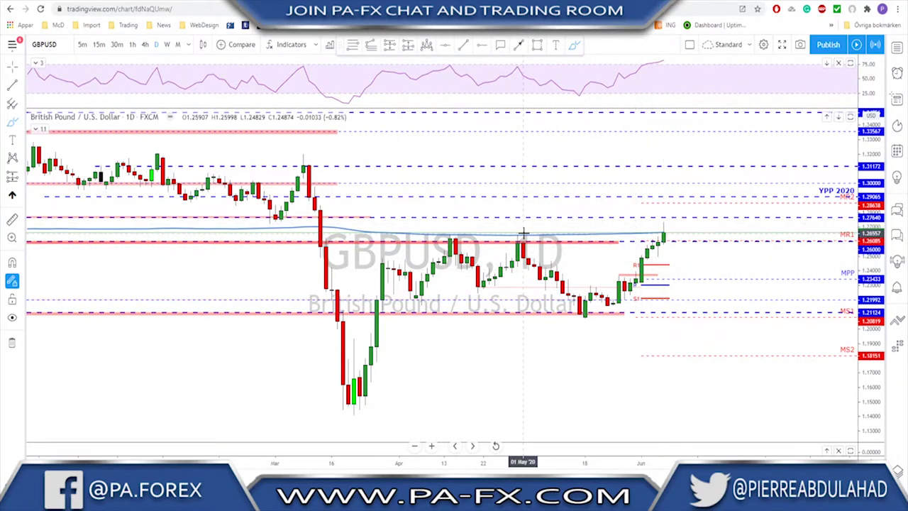
pyautogui.scroll(1, 529, 243)
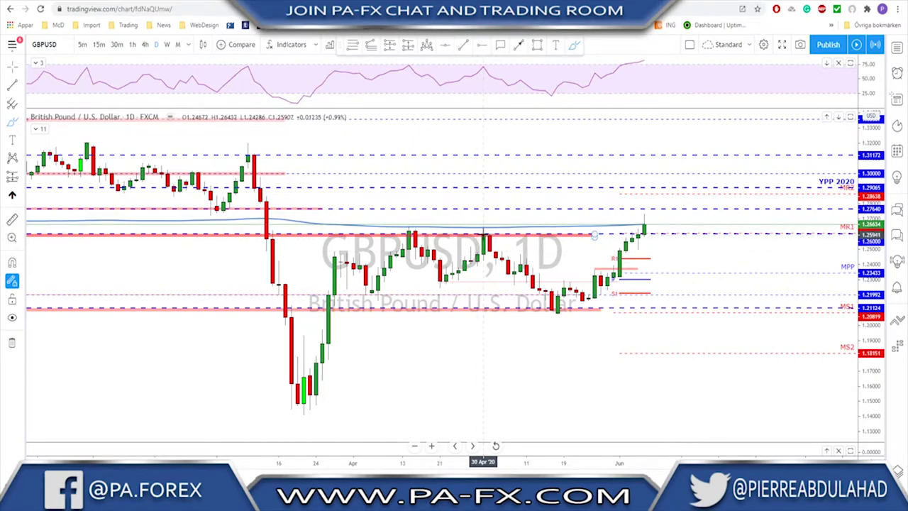
# Circle the mid-April and 30 April GBPUSD highs at the moving average with the Brush, and undo the circles.
pyautogui.moveTo(486, 225); pyautogui.dragTo(483, 223)
pyautogui.moveTo(413, 225); pyautogui.dragTo(402, 224)
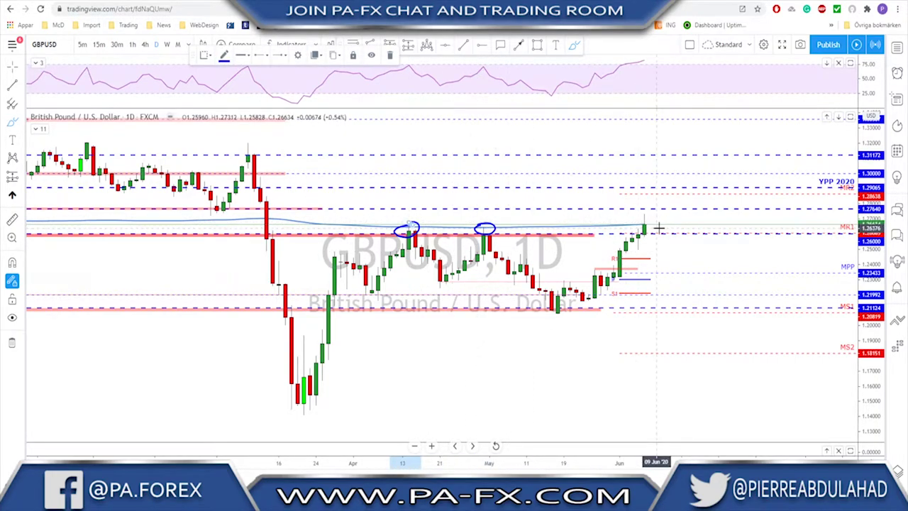
pyautogui.hotkey('ctrl', 'z')
pyautogui.hotkey('ctrl', 'z')
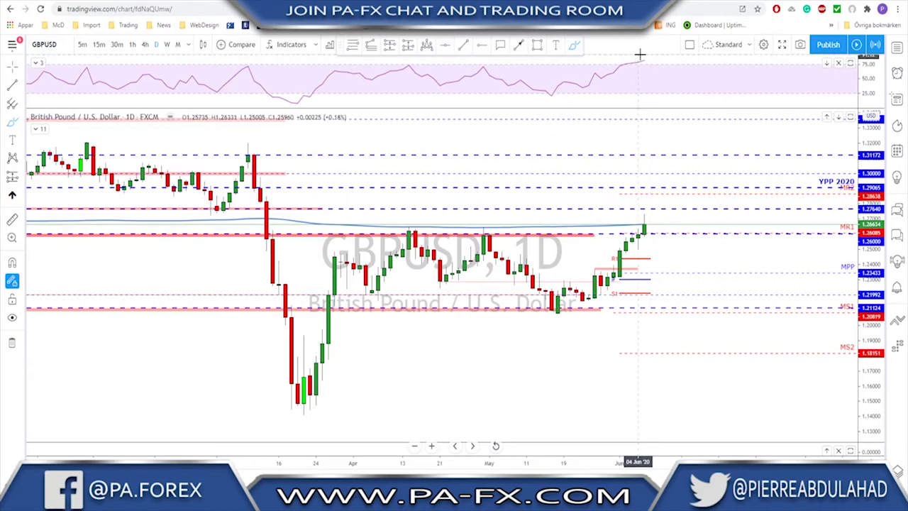
# Brush over the GBPUSD swings from the March low to the latest high, circle the 30 April high, and delete these marks.
pyautogui.scroll(-5, 588, 227)
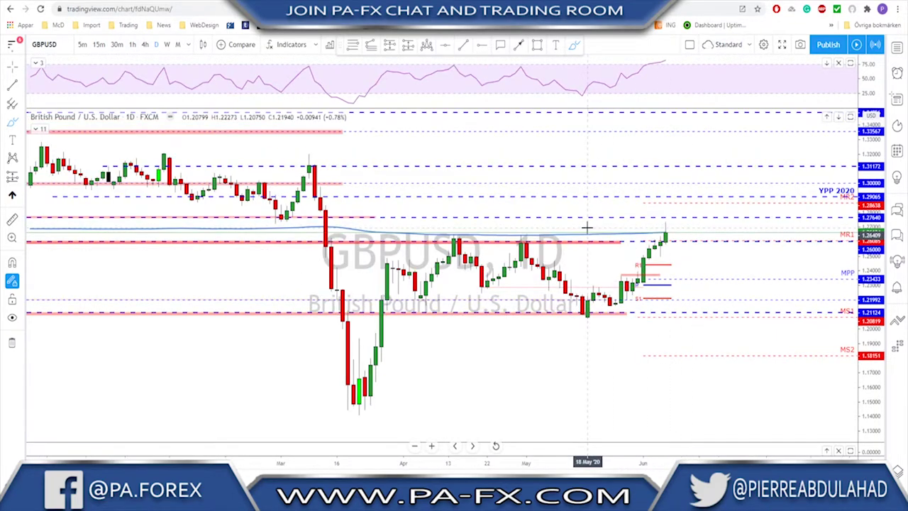
pyautogui.scroll(-1, 649, 247)
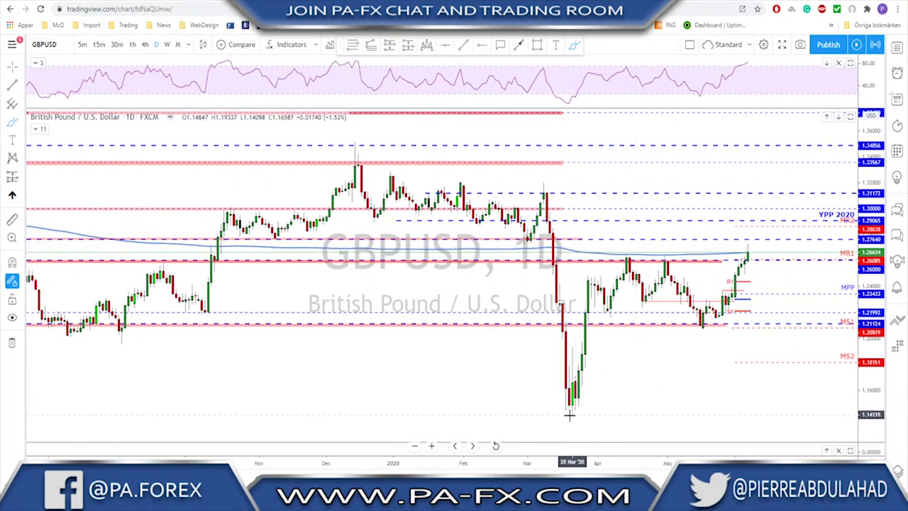
pyautogui.moveTo(570, 415)
pyautogui.mouseDown()
pyautogui.moveTo(610, 337)
pyautogui.moveTo(695, 295)
pyautogui.moveTo(730, 299)
pyautogui.moveTo(754, 249)
pyautogui.mouseUp()
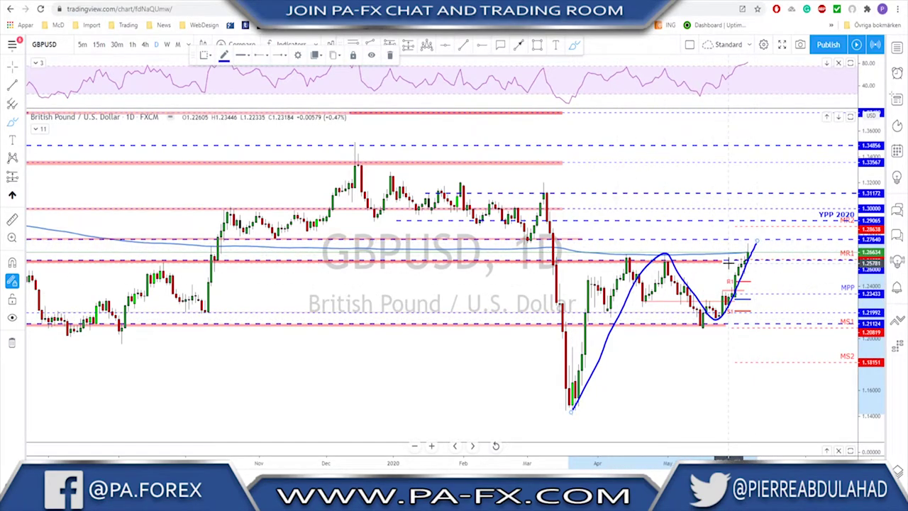
pyautogui.press('Delete')
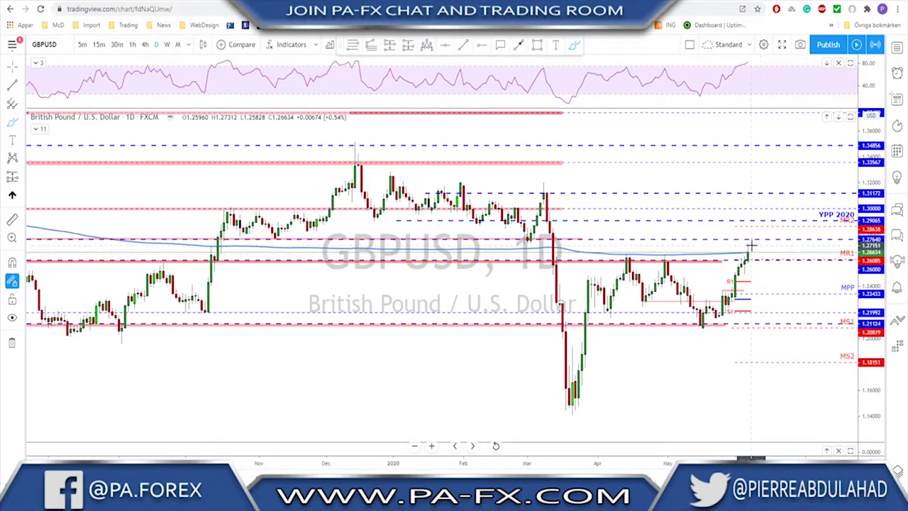
pyautogui.moveTo(668, 250)
pyautogui.mouseDown()
pyautogui.moveTo(657, 255)
pyautogui.moveTo(670, 251)
pyautogui.mouseUp()
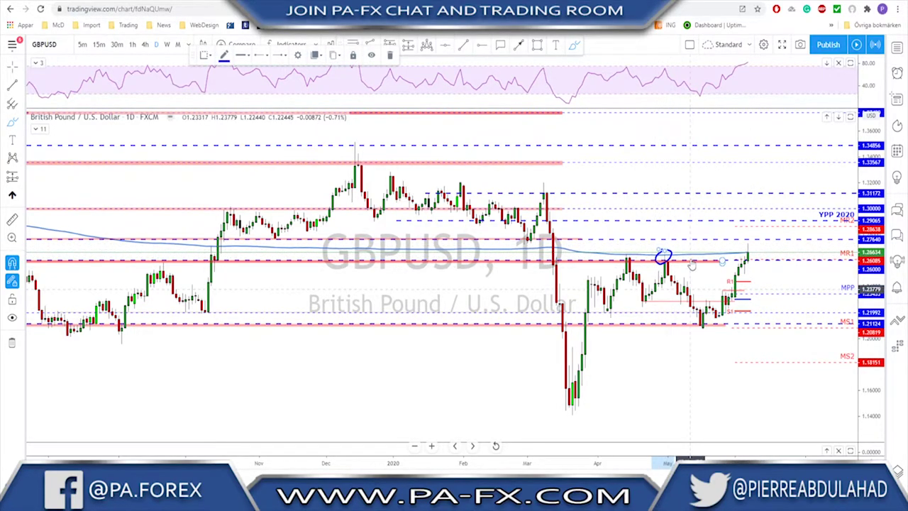
pyautogui.press('Delete')
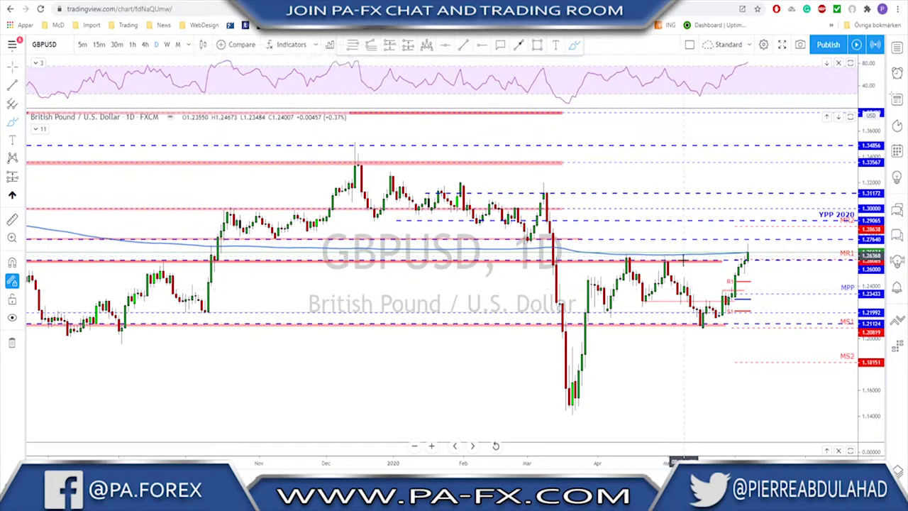
# On the GBPUSD 4-hour chart, brush a pullback to just below 1.2600 and extend the red 1.2600 zone beyond the latest candles.
pyautogui.click(145, 44)
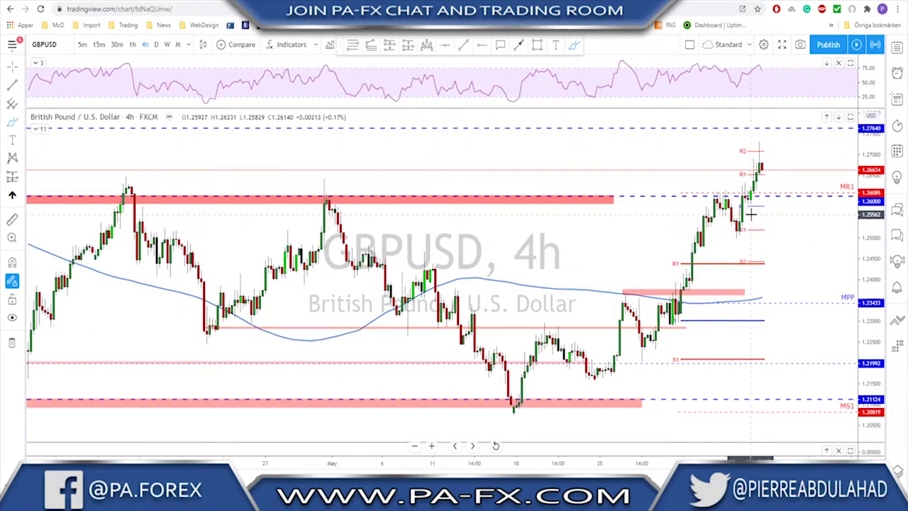
pyautogui.moveTo(759, 163); pyautogui.dragTo(774, 186)
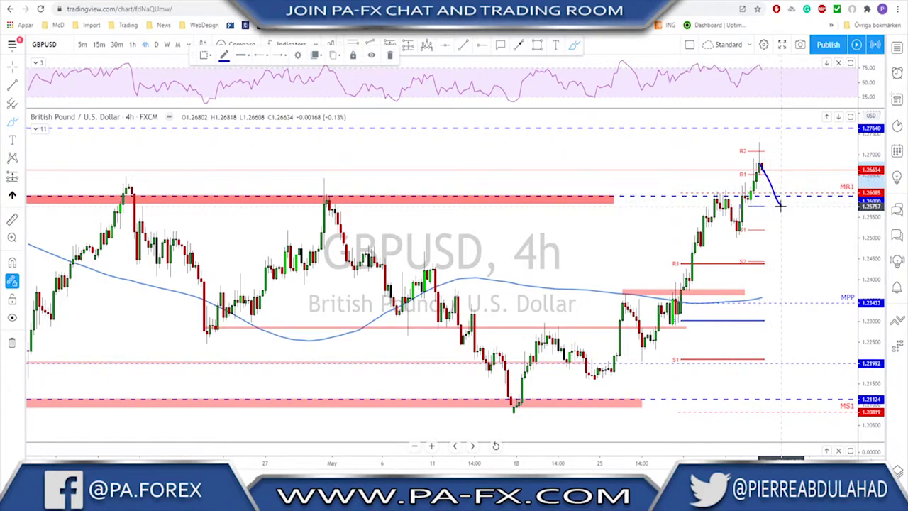
pyautogui.click(614, 202)
pyautogui.moveTo(614, 201); pyautogui.dragTo(804, 206)
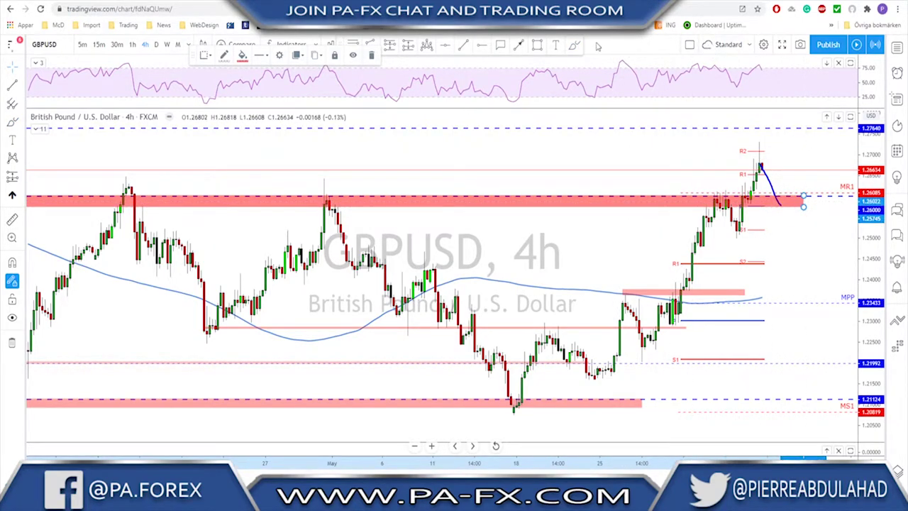
# Brush a projected rebound from the 1.2600 zone, and undo it together with the zone extension and the pullback stroke.
pyautogui.click(574, 45)
pyautogui.moveTo(779, 205); pyautogui.dragTo(795, 157)
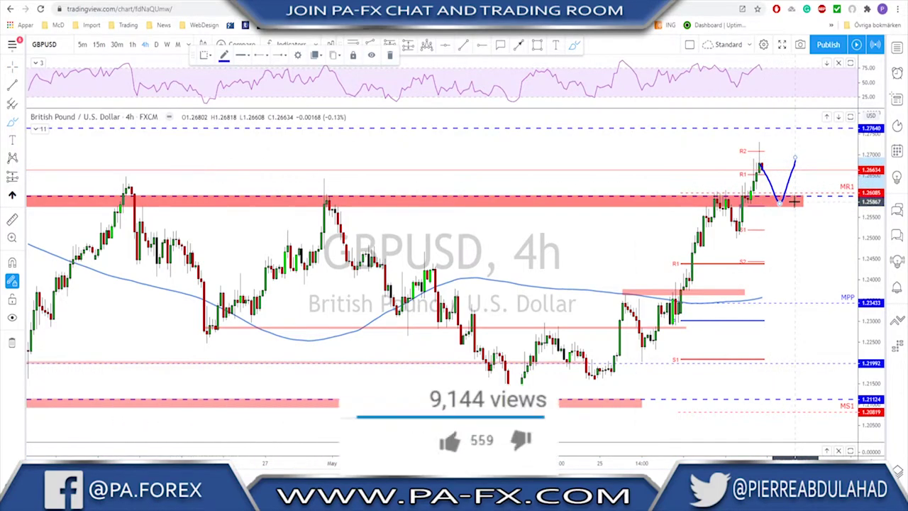
pyautogui.hotkey('ctrl', 'z')
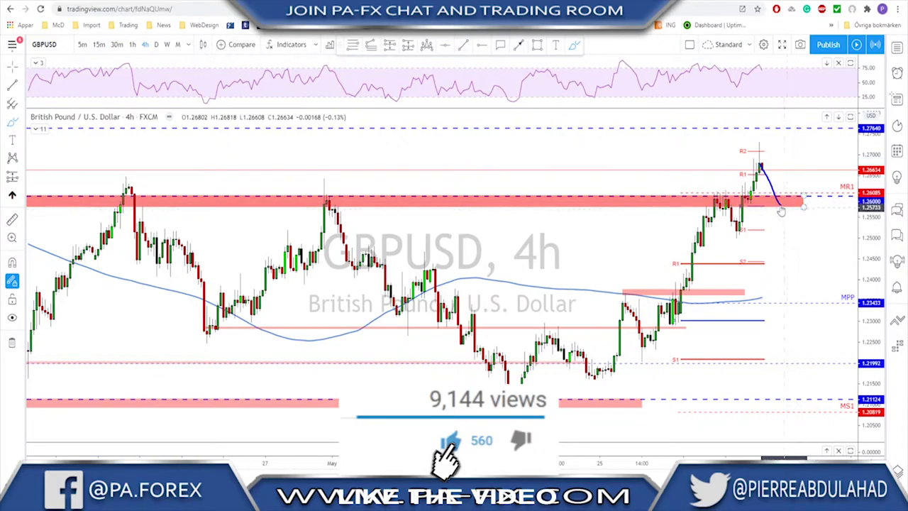
pyautogui.hotkey('ctrl', 'z')
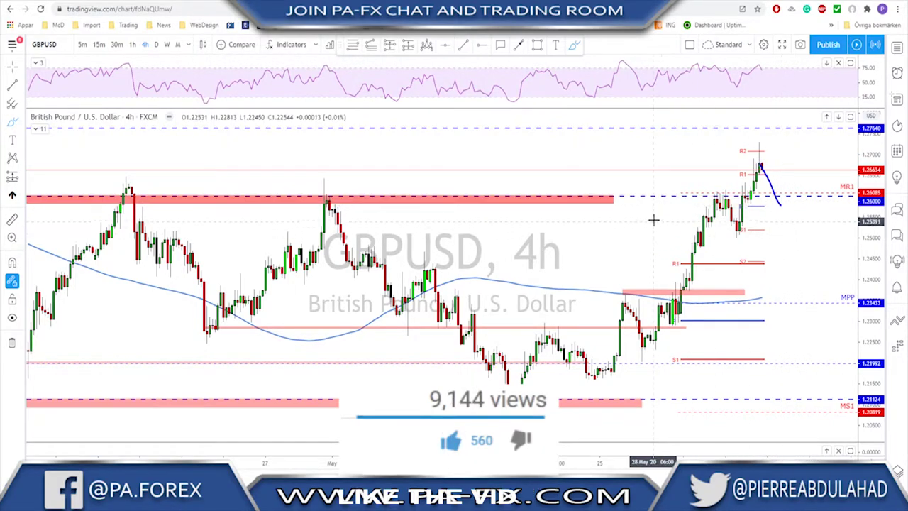
pyautogui.hotkey('ctrl', 'z')
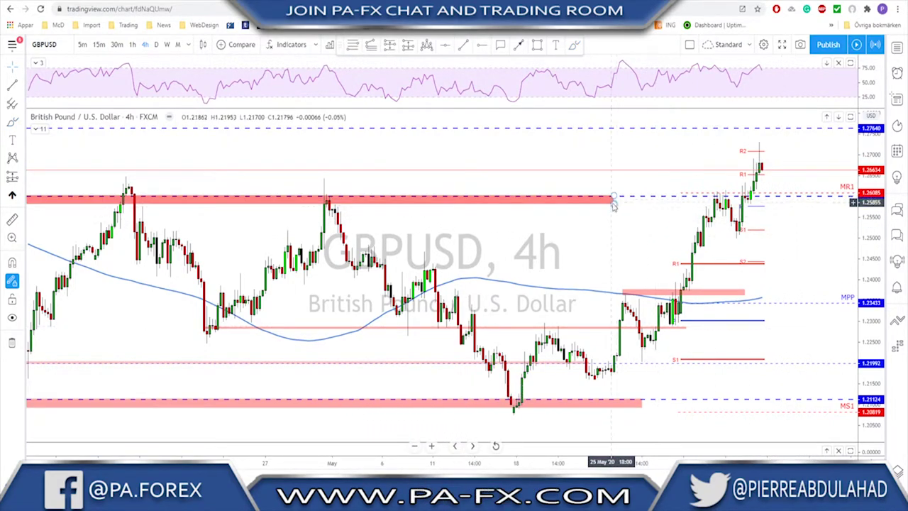
# Extend the red 1.2600 zone past the latest candles, spanning 1.25830 to 1.26022, and set the GBPUSD chart to the daily timeframe.
pyautogui.moveTo(615, 206); pyautogui.dragTo(799, 204)
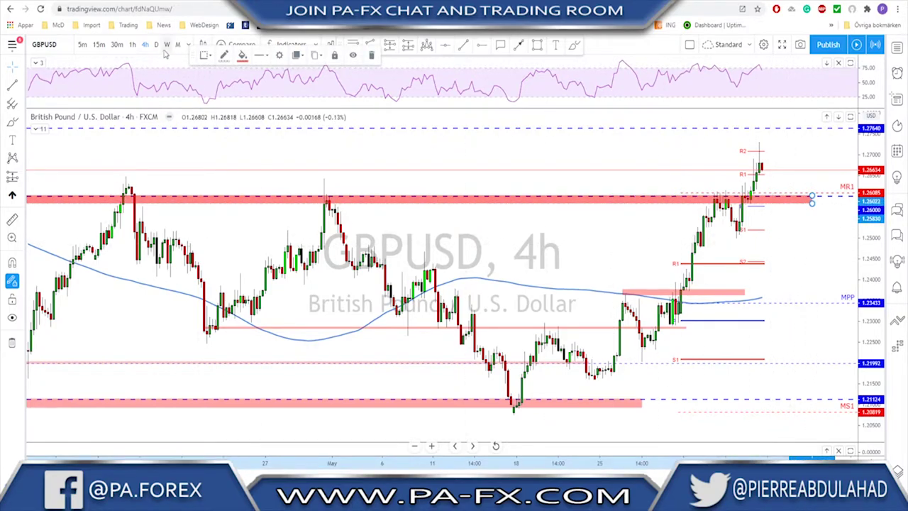
pyautogui.write('1D')
pyautogui.press('Return')
pyautogui.scroll(3, 684, 284)
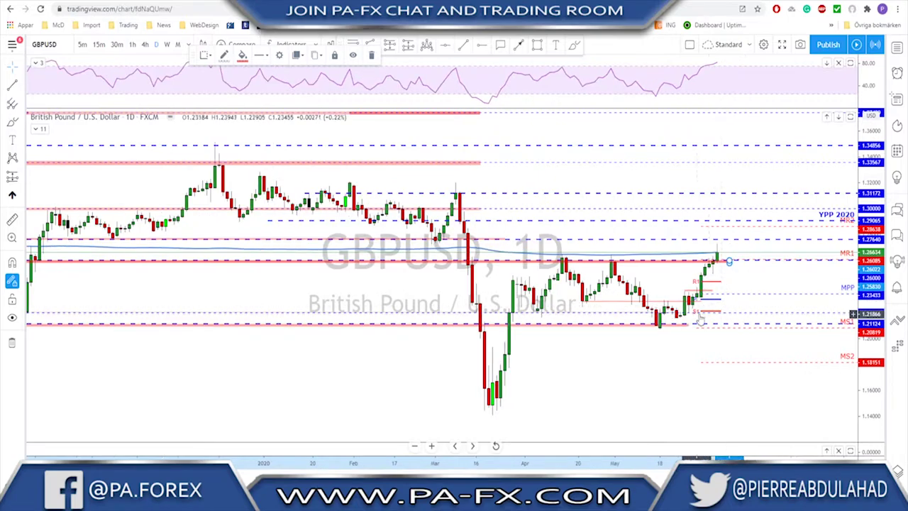
pyautogui.scroll(-1, 685, 284)
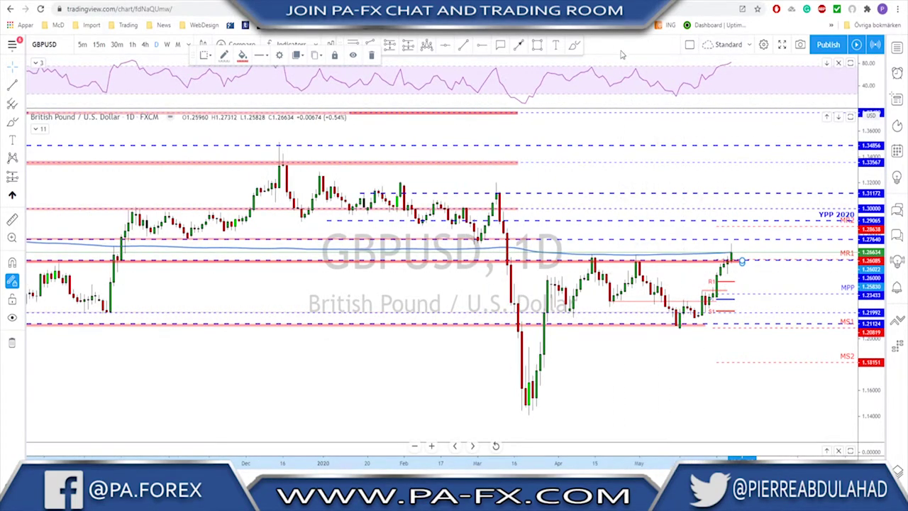
# Circle the mid-April and early-May swing highs near 1.2600 on the daily GBPUSD chart with the brush, and undo both circles.
pyautogui.click(574, 47)
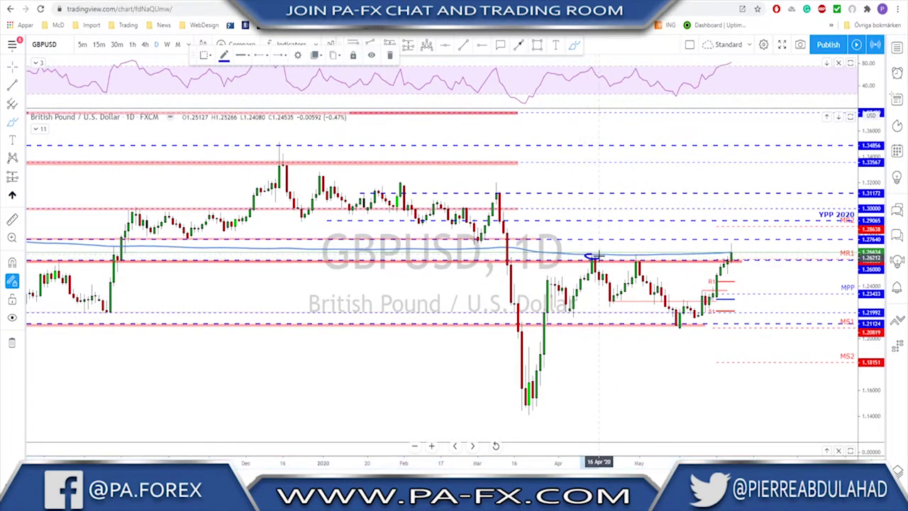
pyautogui.moveTo(644, 257)
pyautogui.mouseDown()
pyautogui.moveTo(634, 261)
pyautogui.moveTo(640, 256)
pyautogui.mouseUp()
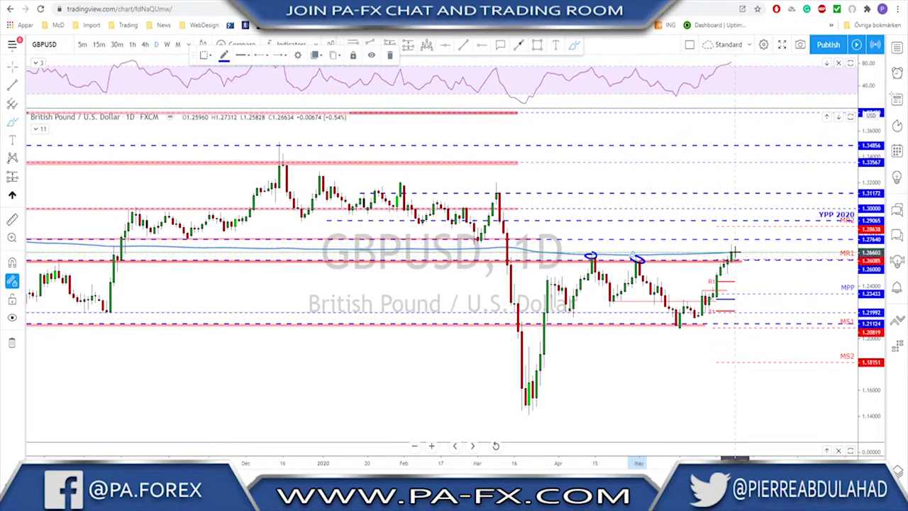
pyautogui.hotkey('ctrl', 'z')
pyautogui.hotkey('ctrl', 'z')
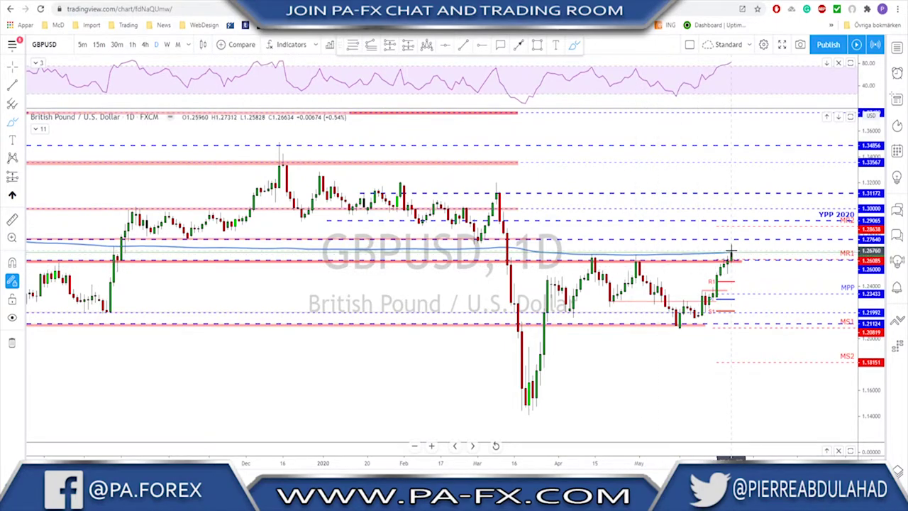
# Brush a projected GBPUSD pullback to about 1.2363 and a rebound to about 1.2715, and remove both strokes.
pyautogui.moveTo(731, 250); pyautogui.dragTo(736, 253)
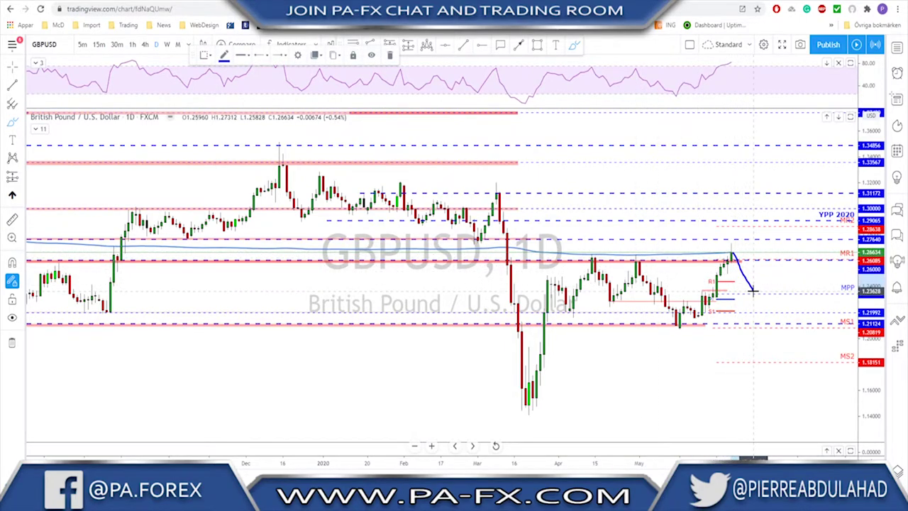
pyautogui.moveTo(753, 291); pyautogui.dragTo(765, 252)
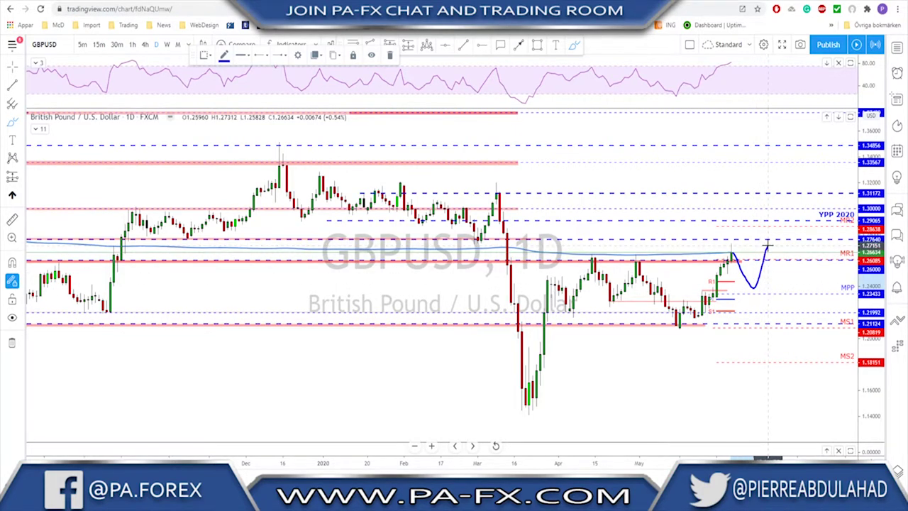
pyautogui.press('Delete')
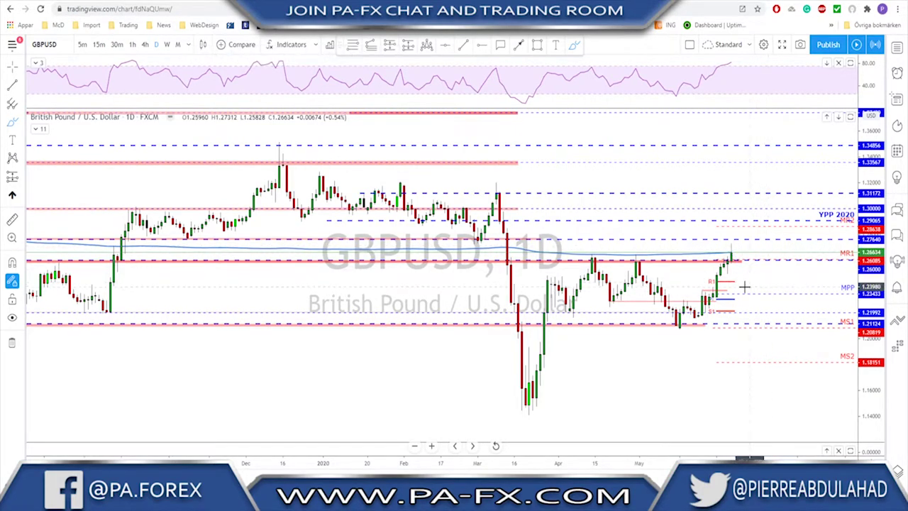
# Set the GBPUSD chart to the 1-hour timeframe and draw a trend line from the 28 May low at 1.22282 through the 4 June low to 1.26621.
pyautogui.scroll(-2, 745, 284)
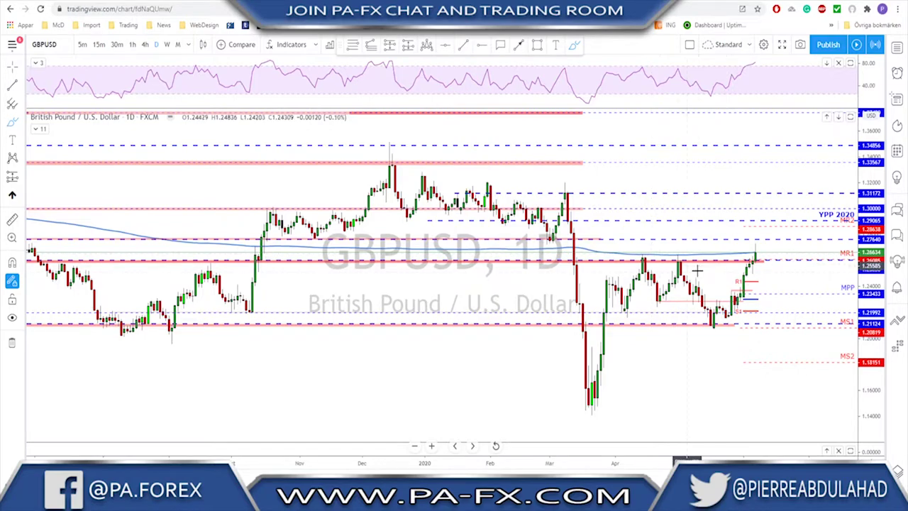
pyautogui.click(144, 45)
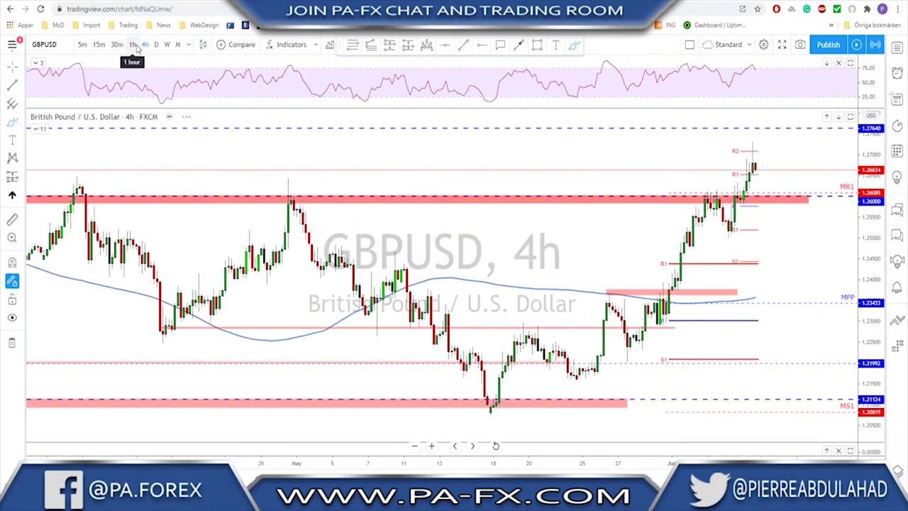
pyautogui.click(132, 44)
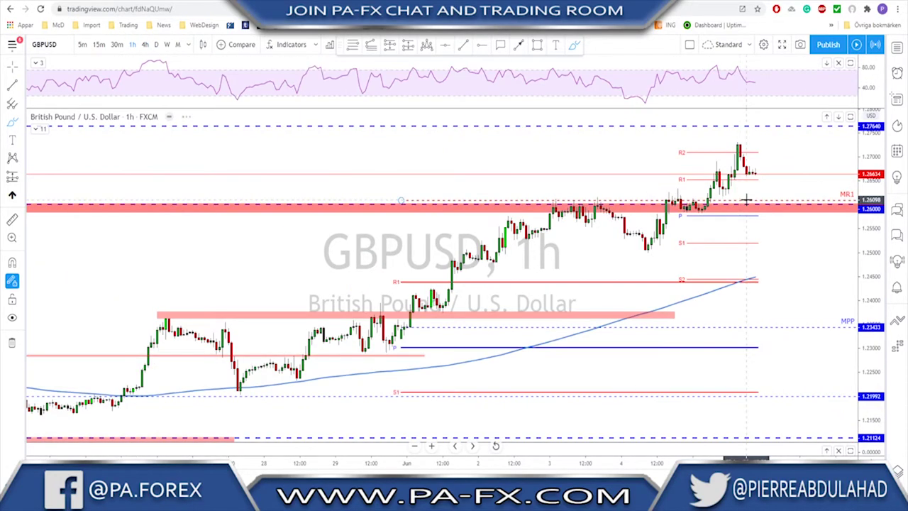
pyautogui.scroll(-3, 776, 180)
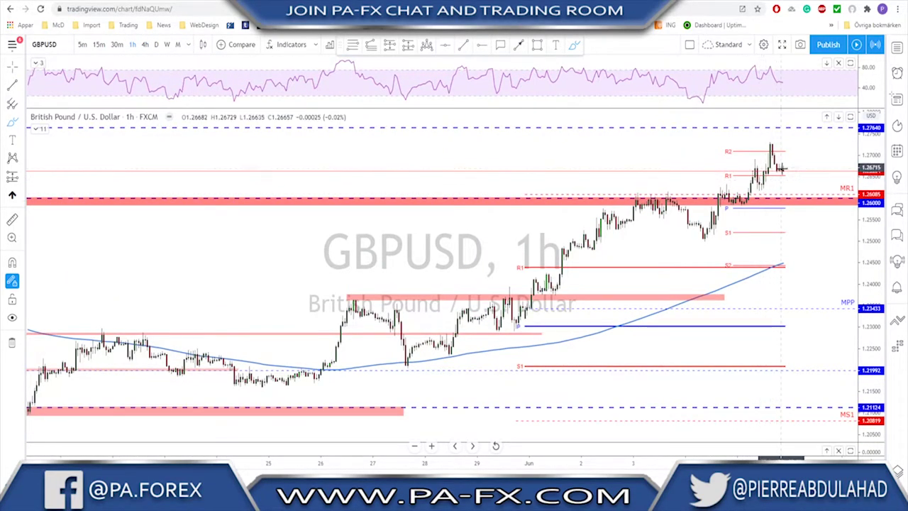
pyautogui.click(466, 47)
pyautogui.click(448, 357)
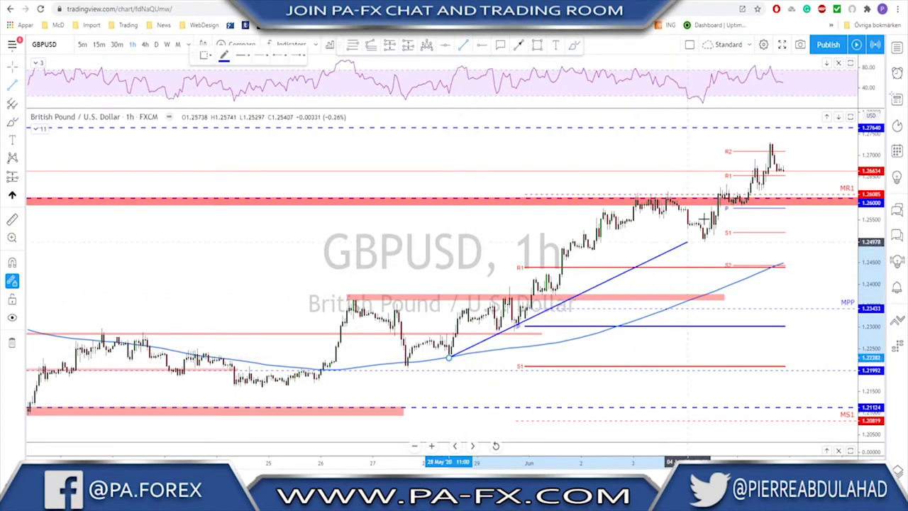
pyautogui.click(850, 172)
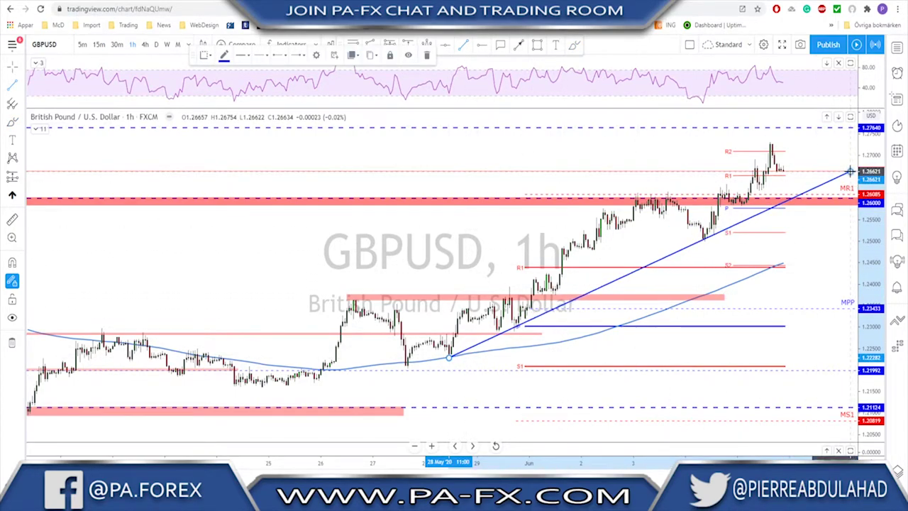
pyautogui.rightClick(770, 227)
pyautogui.click(756, 227)
# Draw red arrows projecting a drop from 1.26719 to below the trend line, a retest of 1.26033, and a fall to 1.23894.
pyautogui.moveTo(757, 227); pyautogui.dragTo(658, 225)
pyautogui.scroll(-1, 662, 224)
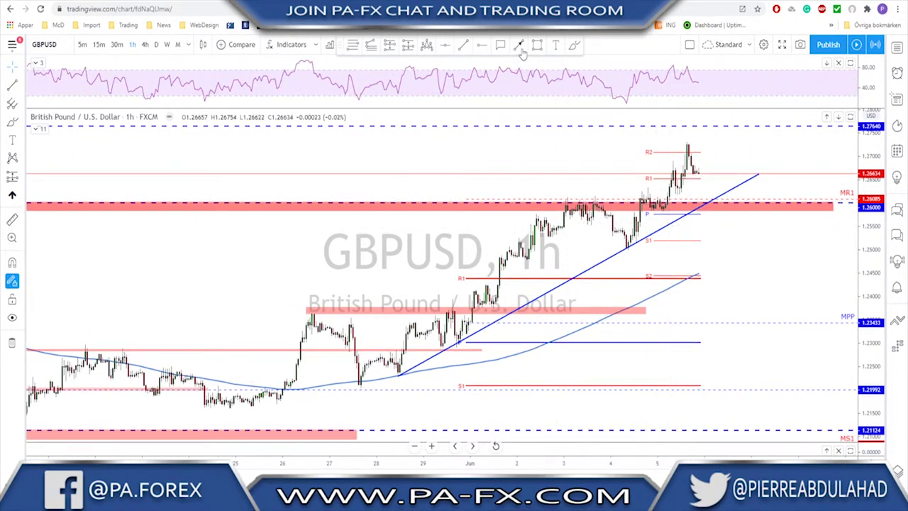
pyautogui.click(518, 46)
pyautogui.moveTo(698, 170); pyautogui.dragTo(718, 242)
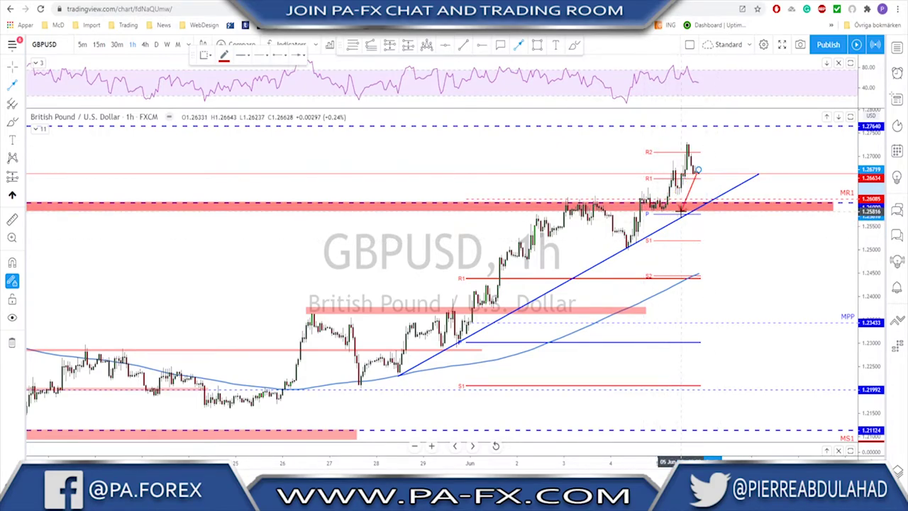
pyautogui.moveTo(686, 205); pyautogui.dragTo(685, 201)
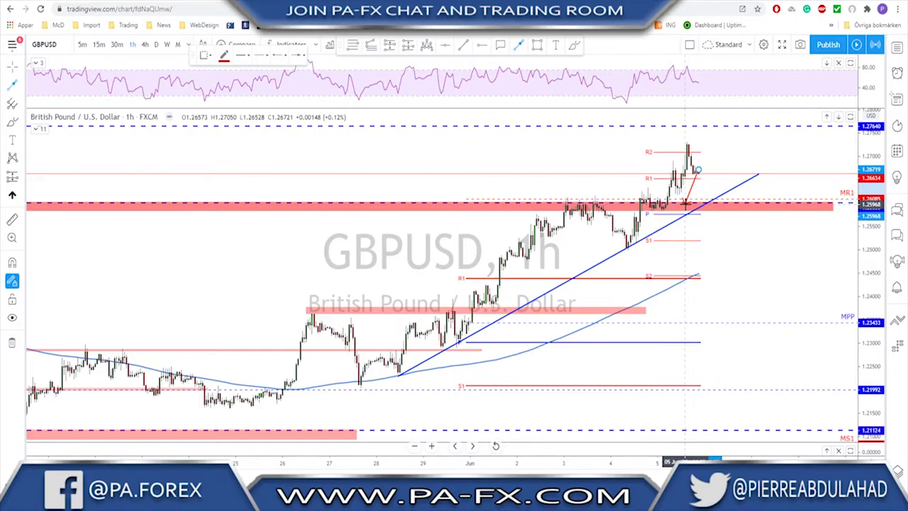
pyautogui.moveTo(685, 201)
pyautogui.mouseDown()
pyautogui.moveTo(714, 205)
pyautogui.moveTo(712, 237)
pyautogui.moveTo(713, 228)
pyautogui.mouseUp()
pyautogui.click(713, 228)
pyautogui.click(725, 205)
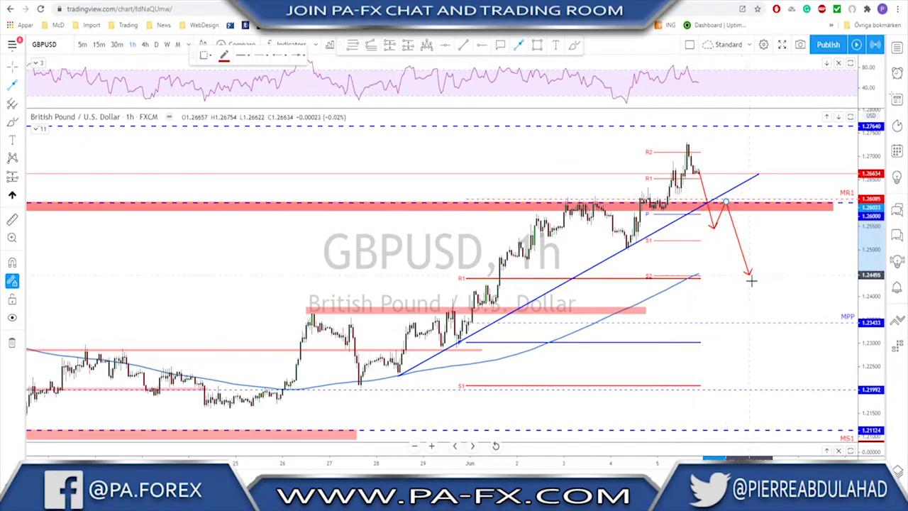
pyautogui.click(763, 310)
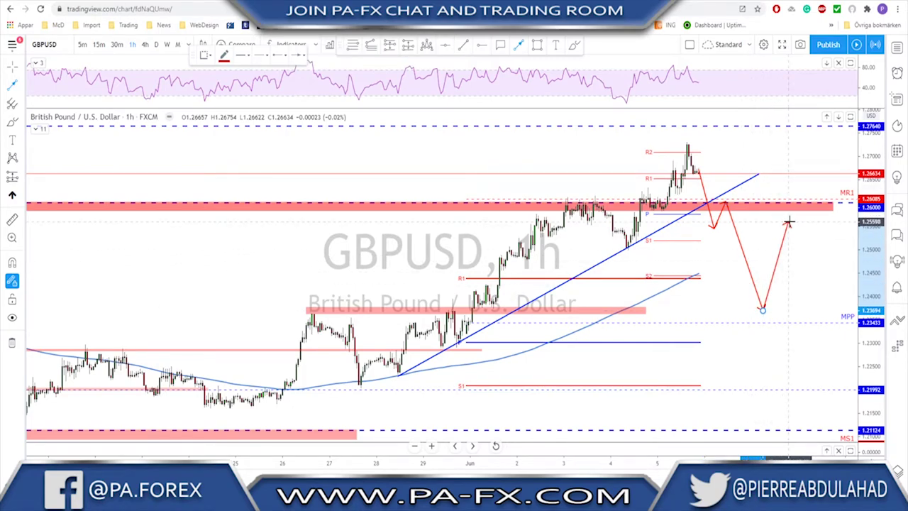
pyautogui.press('Escape')
pyautogui.scroll(-3, 755, 251)
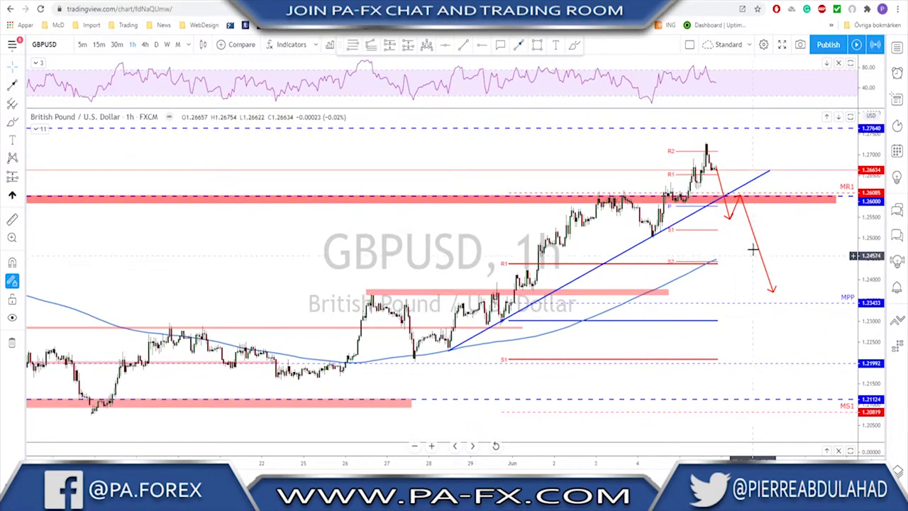
# Brush an alternative bounce from the 1.2600 zone and trend line up towards 1.2700, and undo it.
pyautogui.click(574, 44)
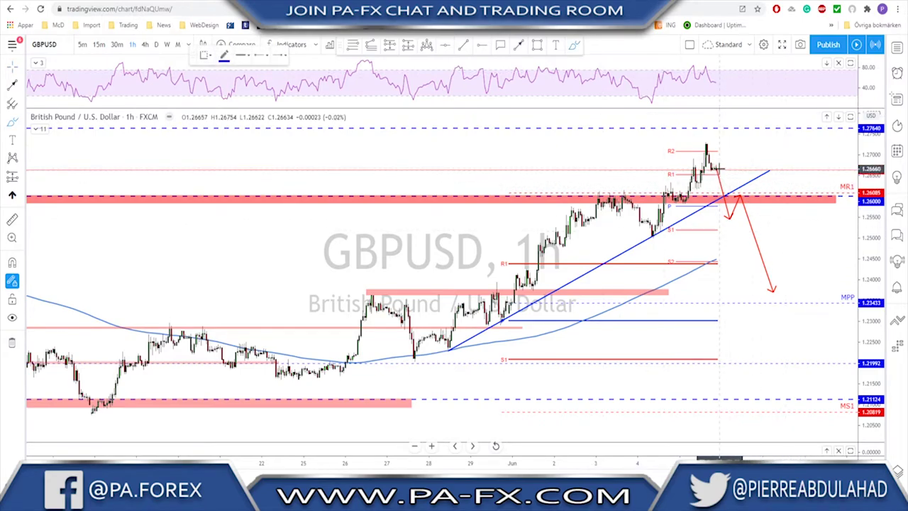
pyautogui.moveTo(709, 169)
pyautogui.mouseDown()
pyautogui.moveTo(724, 201)
pyautogui.moveTo(742, 156)
pyautogui.mouseUp()
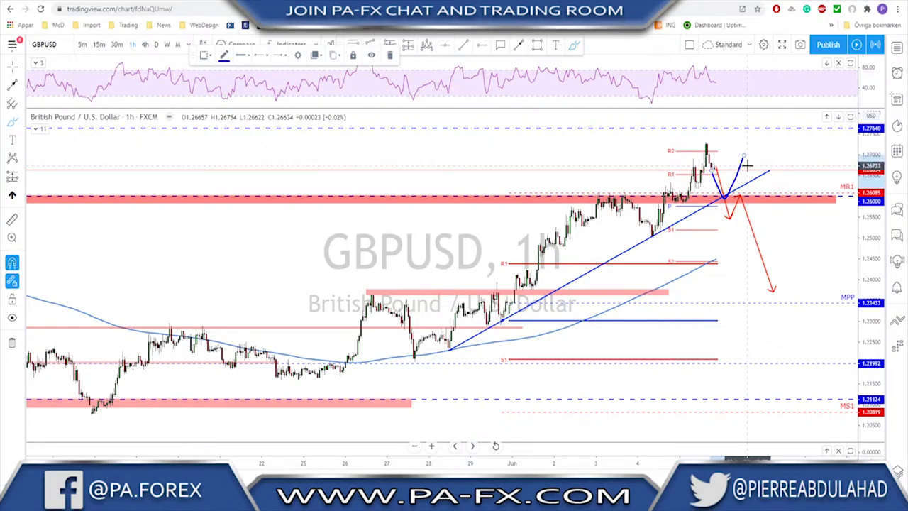
pyautogui.hotkey('ctrl', 'z')
# Switch to the USDJPY chart and delete the blue trend line above the early-June swing highs on the 1-hour timeframe.
pyautogui.press('Down')
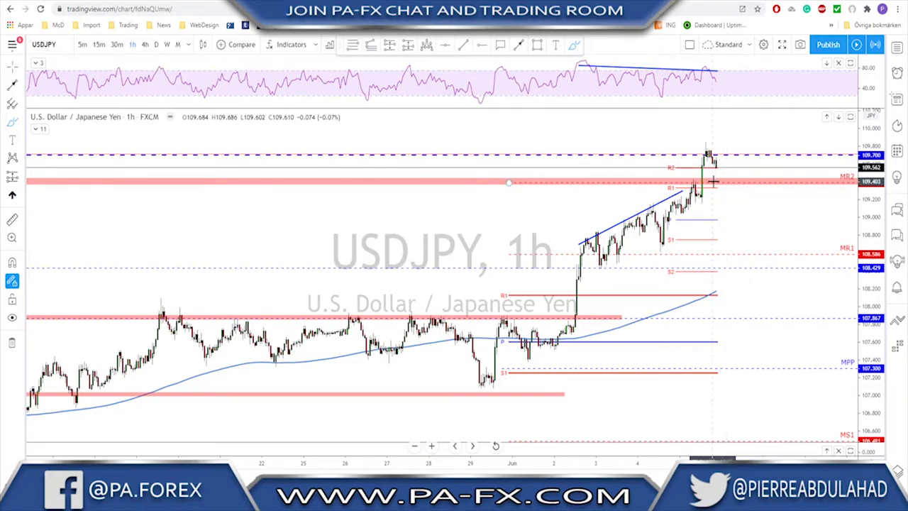
pyautogui.click(616, 226)
pyautogui.press('Delete')
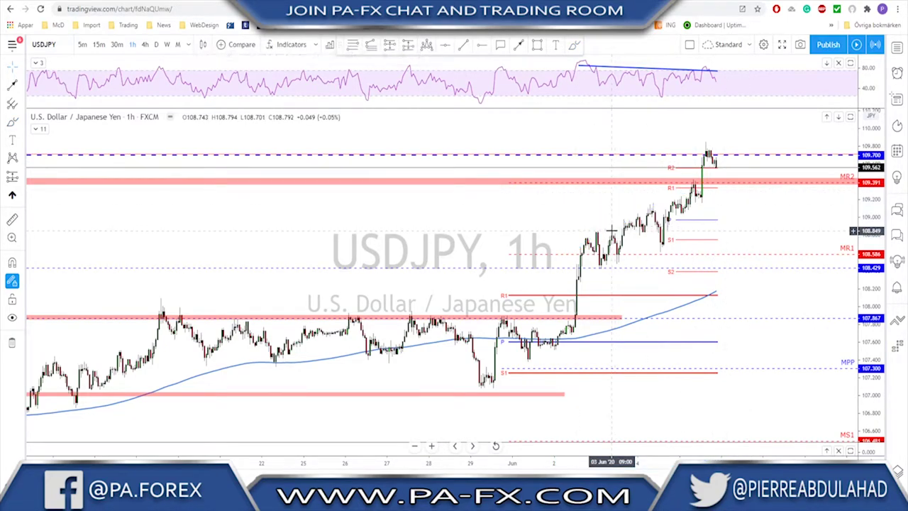
# On the daily USDJPY chart, circle the May highs around 107.87 and the early-April high at the 109.39 level, deleting each circle.
pyautogui.click(157, 45)
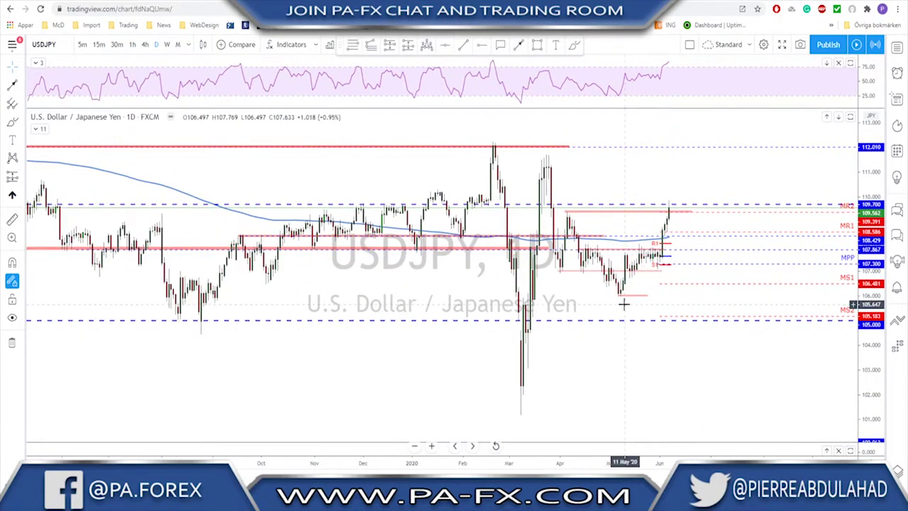
pyautogui.click(573, 45)
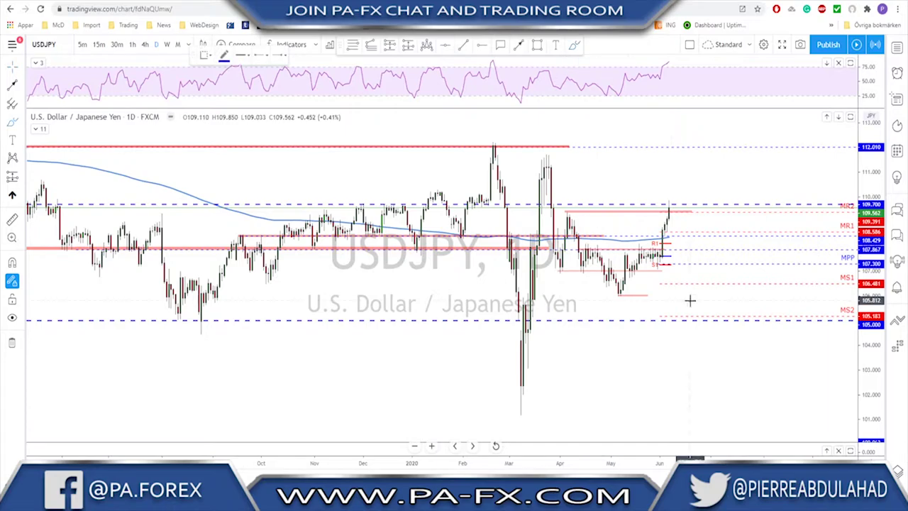
pyautogui.moveTo(646, 244)
pyautogui.mouseDown()
pyautogui.moveTo(633, 251)
pyautogui.moveTo(653, 248)
pyautogui.moveTo(643, 244)
pyautogui.mouseUp()
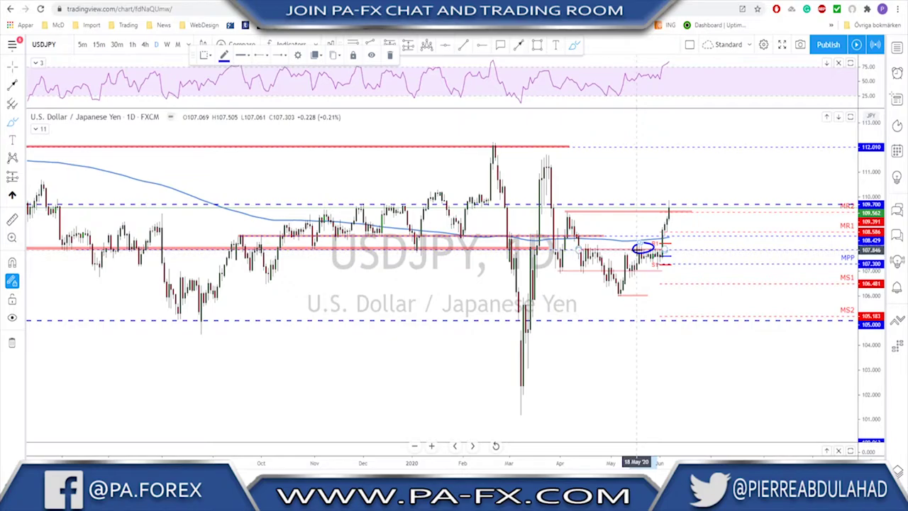
pyautogui.press('Delete')
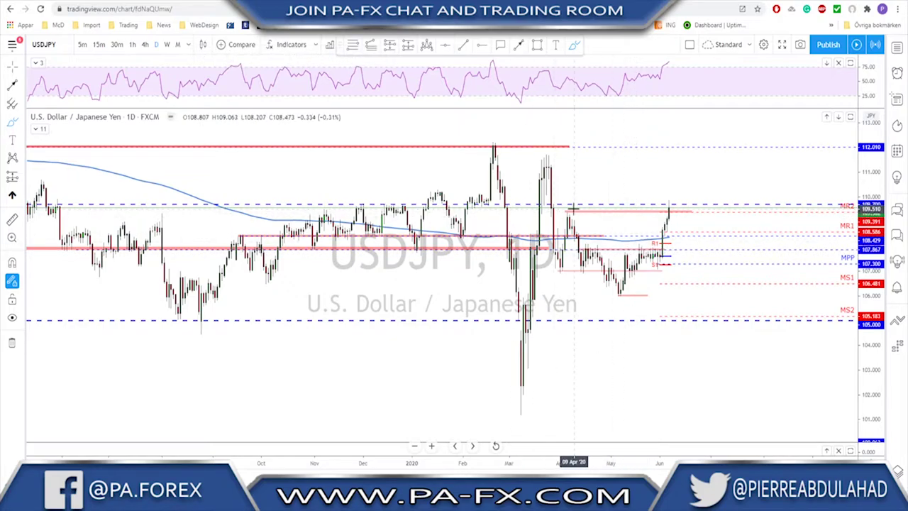
pyautogui.moveTo(569, 208); pyautogui.dragTo(566, 215)
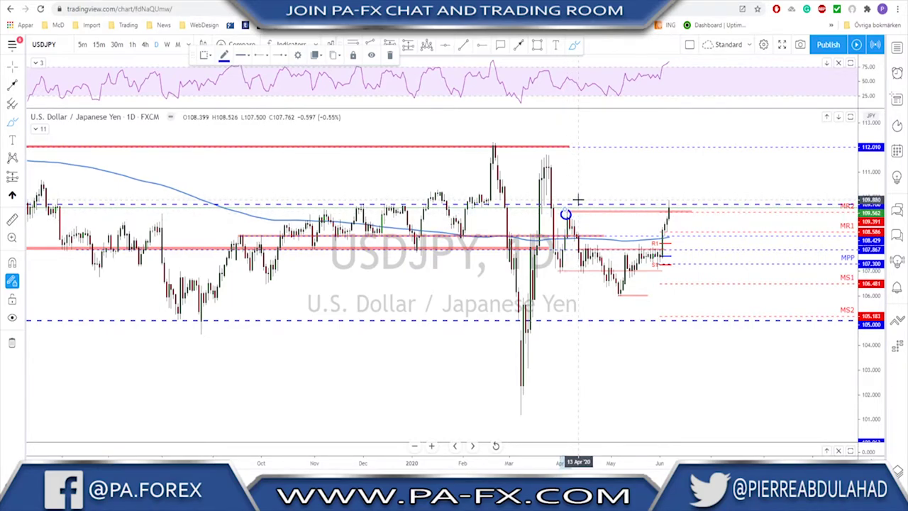
pyautogui.press('Delete')
# Circle the earlier USDJPY reactions at the 109.70 level from 2018 through late 2019, and delete the circles.
pyautogui.scroll(-5, 579, 200)
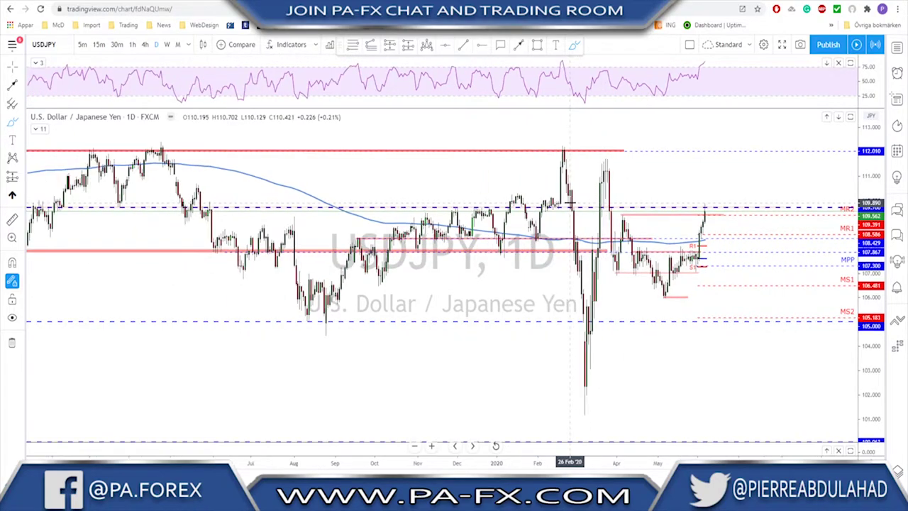
pyautogui.scroll(-3, 351, 249)
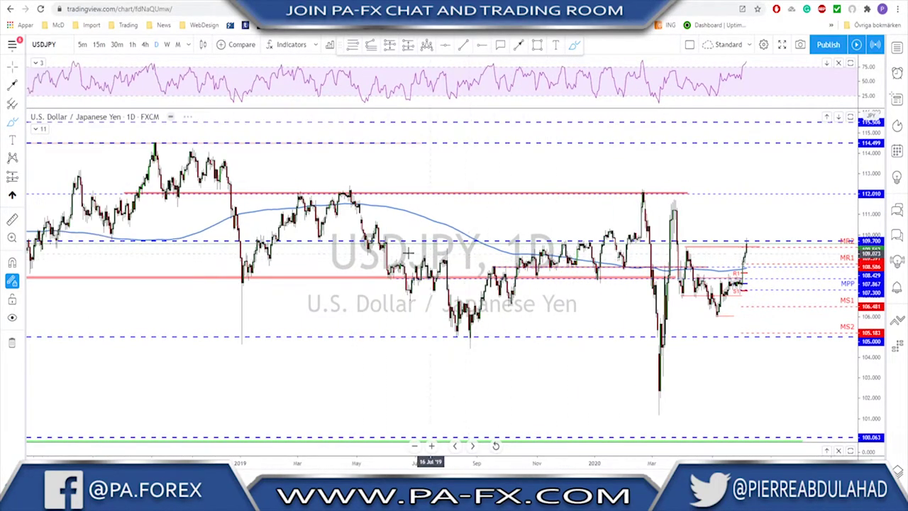
pyautogui.moveTo(113, 235)
pyautogui.mouseDown()
pyautogui.moveTo(115, 246)
pyautogui.moveTo(110, 236)
pyautogui.mouseUp()
pyautogui.moveTo(308, 234); pyautogui.dragTo(324, 245)
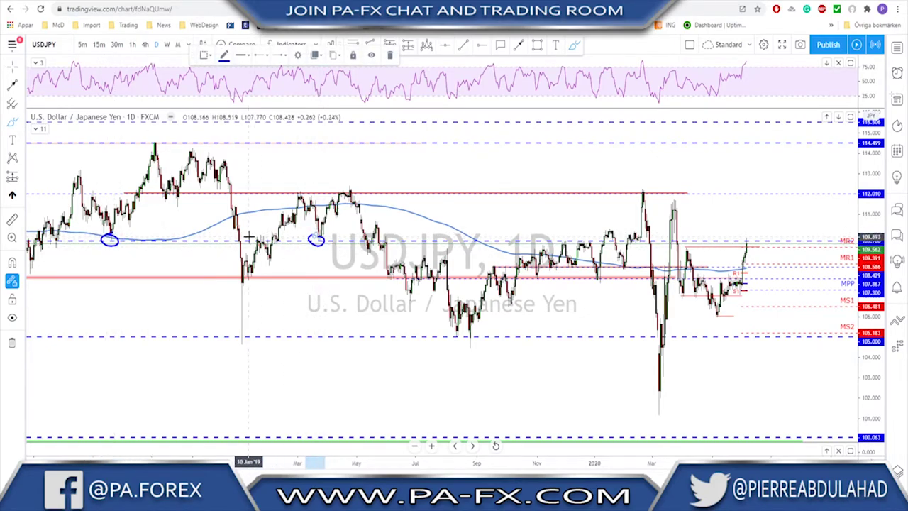
pyautogui.moveTo(252, 234); pyautogui.dragTo(269, 244)
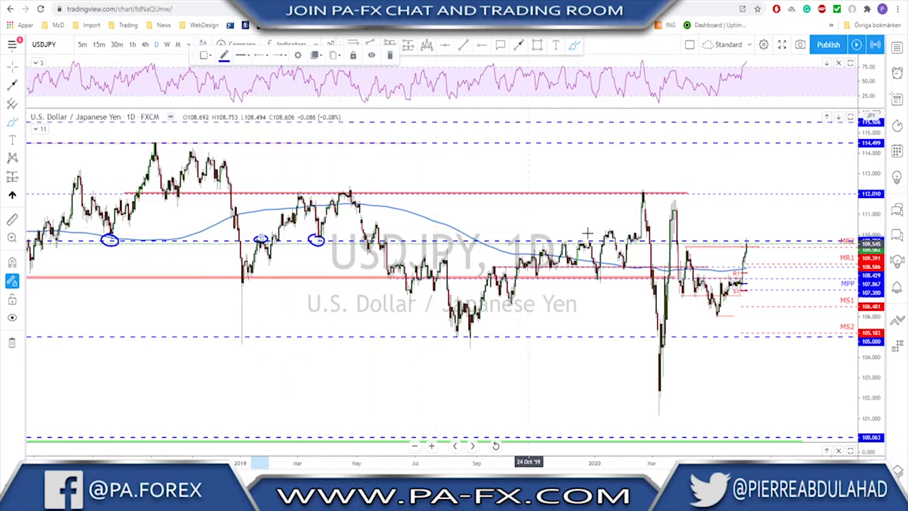
pyautogui.moveTo(548, 238); pyautogui.dragTo(589, 244)
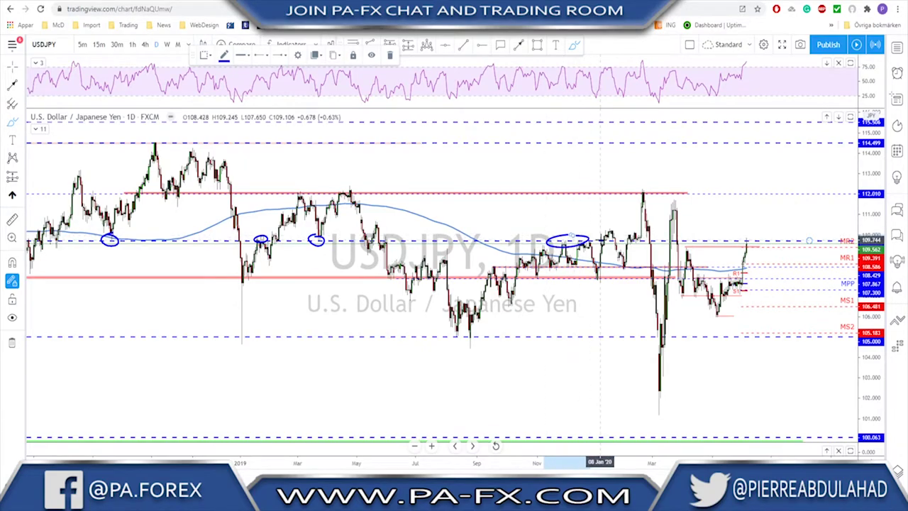
pyautogui.press('Delete')
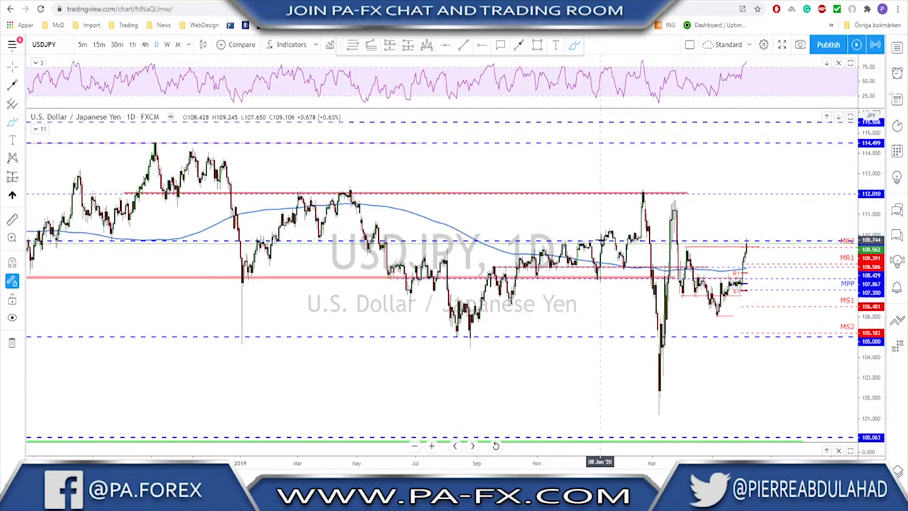
# Set the USDJPY chart to the 4-hour timeframe.
pyautogui.scroll(4, 600, 241)
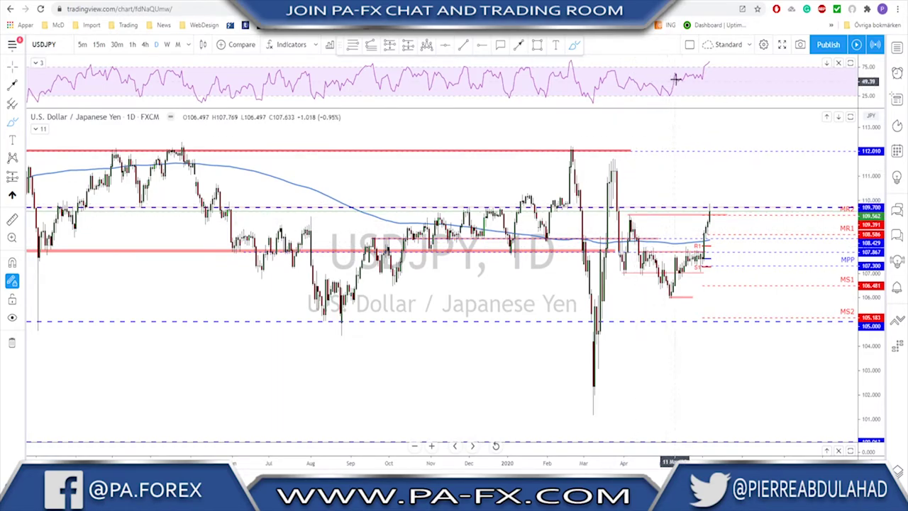
pyautogui.click(145, 45)
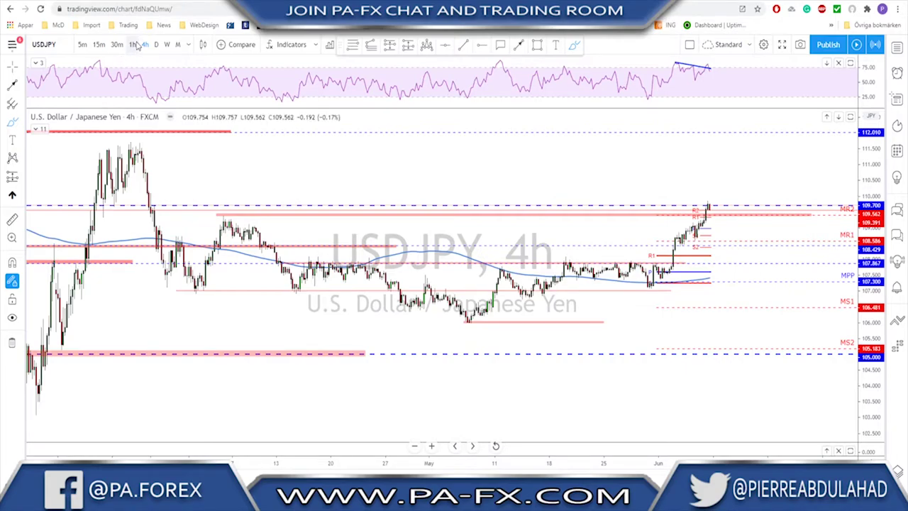
# Set USDJPY to the 1-hour timeframe and move the RSI divergence line's ends above the June peaks, to about 95.51 and 82.55.
pyautogui.click(135, 44)
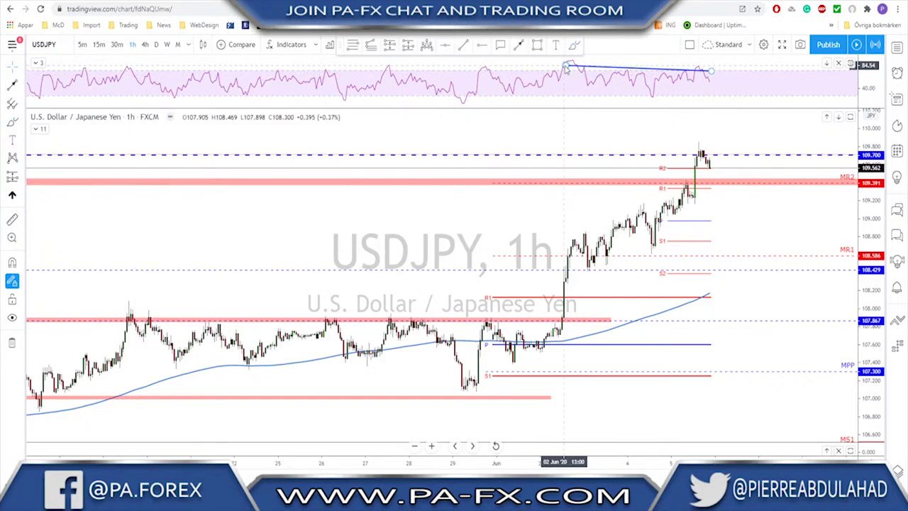
pyautogui.moveTo(566, 66); pyautogui.dragTo(565, 57)
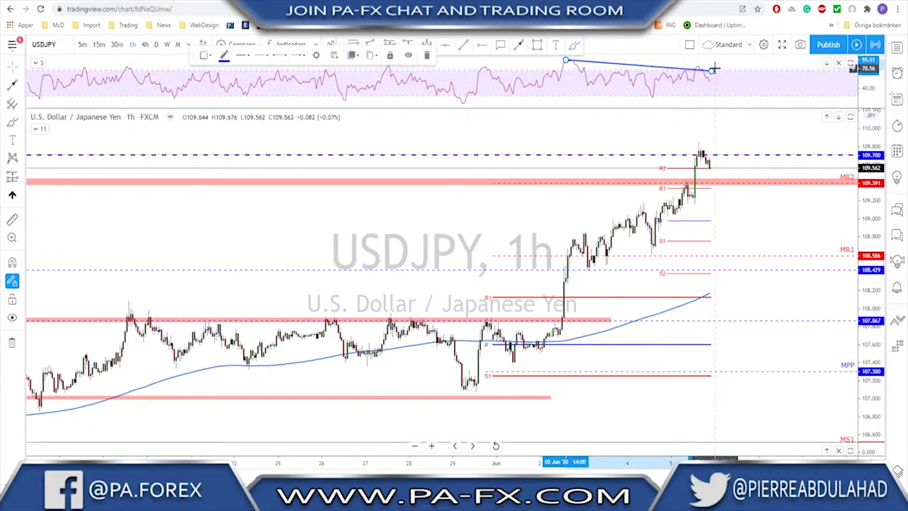
pyautogui.moveTo(713, 73); pyautogui.dragTo(717, 66)
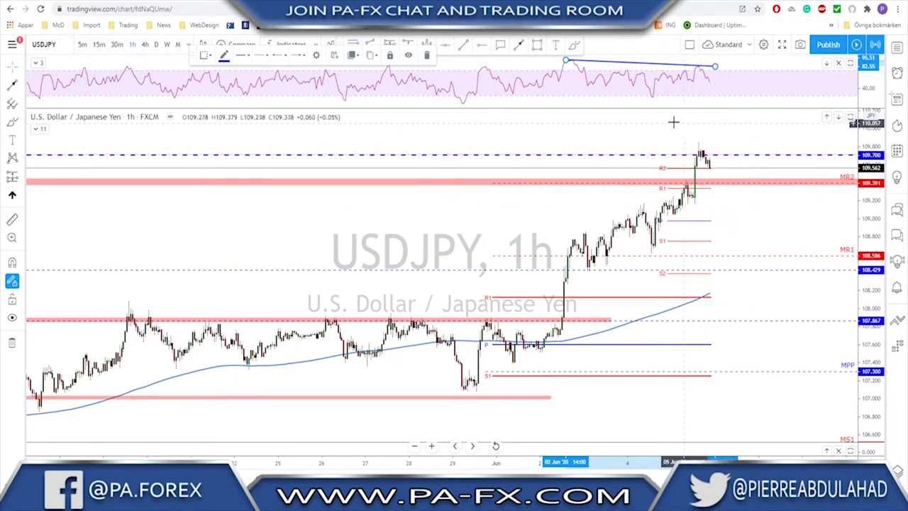
# Brush over the USDJPY rally to 109.70, trace the June swing highs and a drop to about 109.17, and undo the strokes.
pyautogui.click(574, 46)
pyautogui.moveTo(692, 201); pyautogui.dragTo(700, 149)
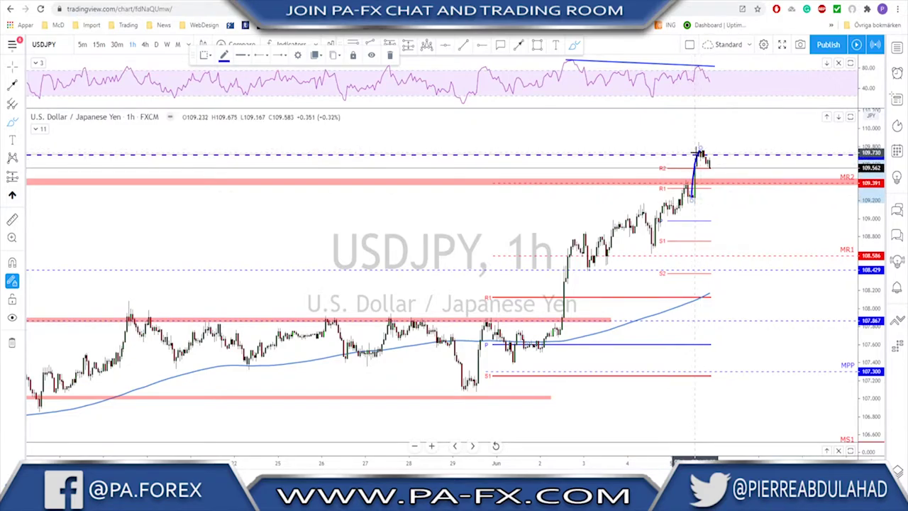
pyautogui.hotkey('ctrl', 'z')
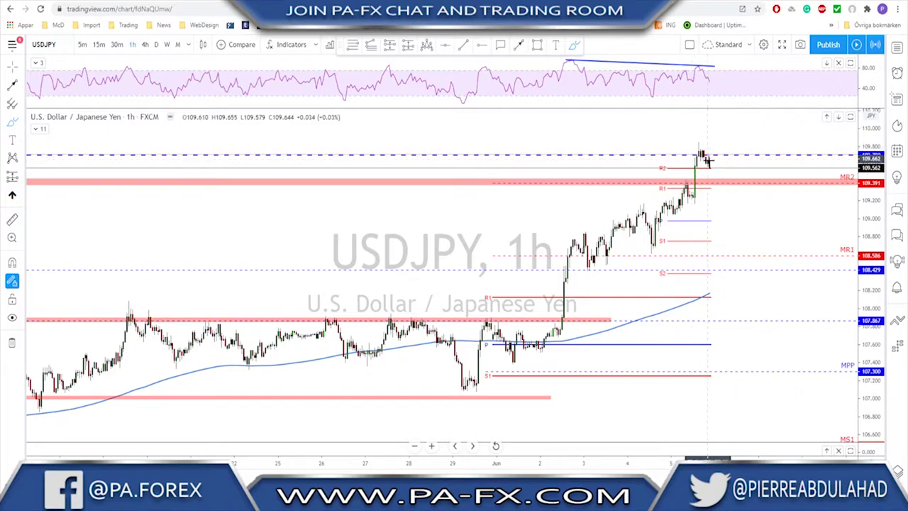
pyautogui.moveTo(565, 245)
pyautogui.mouseDown()
pyautogui.moveTo(689, 184)
pyautogui.moveTo(699, 139)
pyautogui.moveTo(719, 204)
pyautogui.mouseUp()
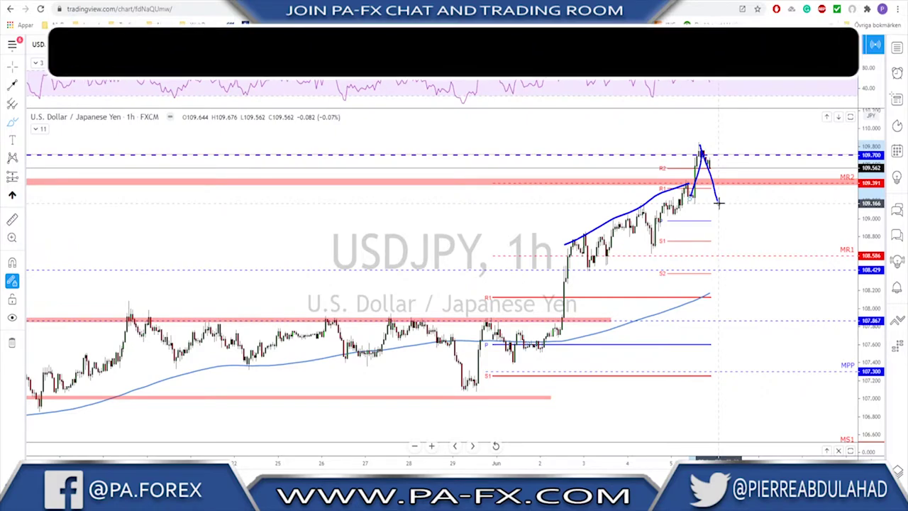
pyautogui.hotkey('ctrl', 'z')
pyautogui.hotkey('ctrl', 'z')
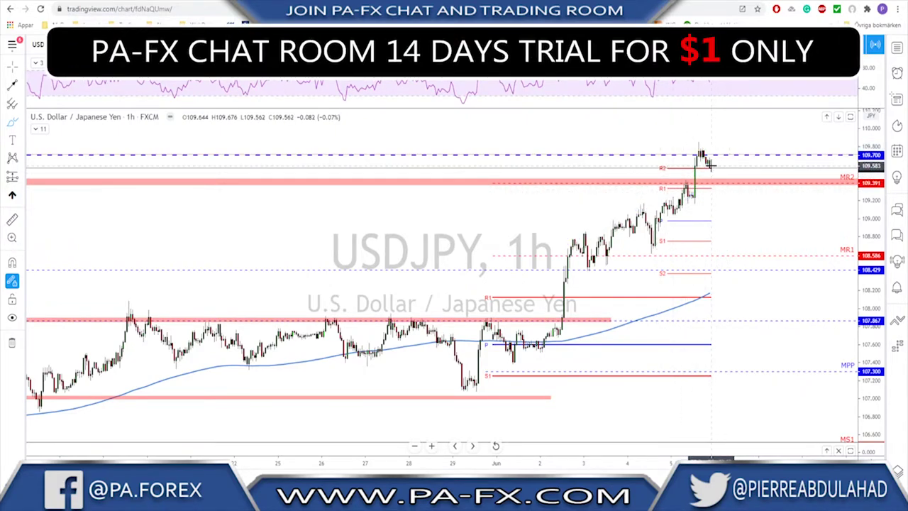
# Sketch a projected USDJPY drop to about 109.03 with a circled retest of the red 109.39 zone, and delete the strokes.
pyautogui.moveTo(701, 151)
pyautogui.mouseDown()
pyautogui.moveTo(728, 218)
pyautogui.moveTo(735, 202)
pyautogui.mouseUp()
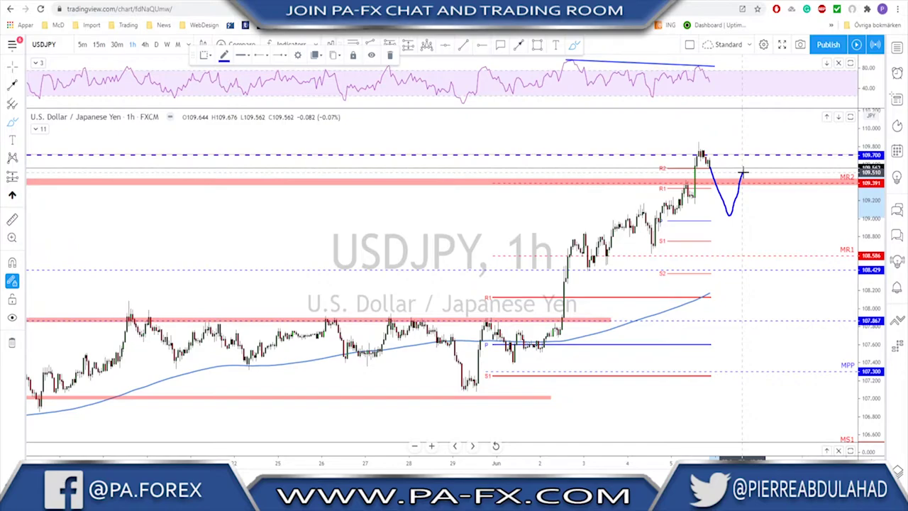
pyautogui.moveTo(747, 181)
pyautogui.mouseDown()
pyautogui.moveTo(759, 213)
pyautogui.moveTo(740, 171)
pyautogui.mouseUp()
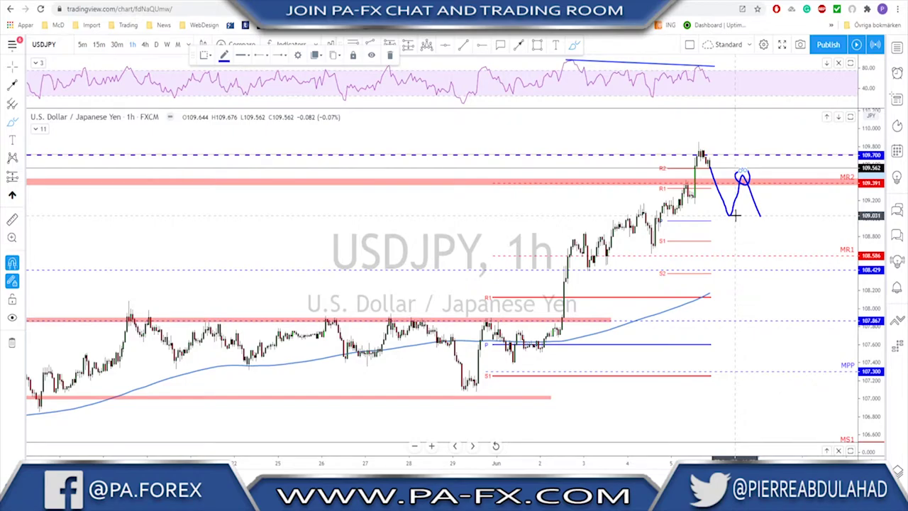
pyautogui.press('Delete')
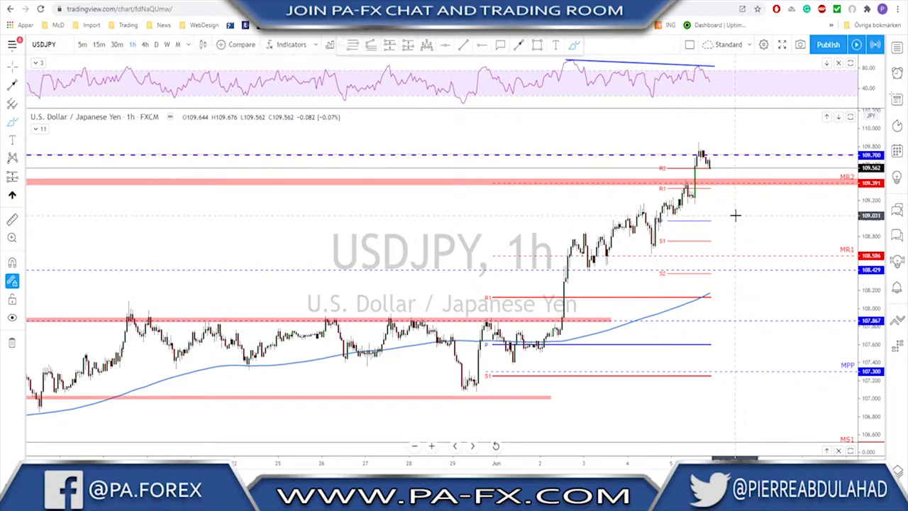
# Review the USDJPY chart on the daily timeframe.
pyautogui.click(166, 44)
pyautogui.click(156, 44)
pyautogui.scroll(3, 774, 267)
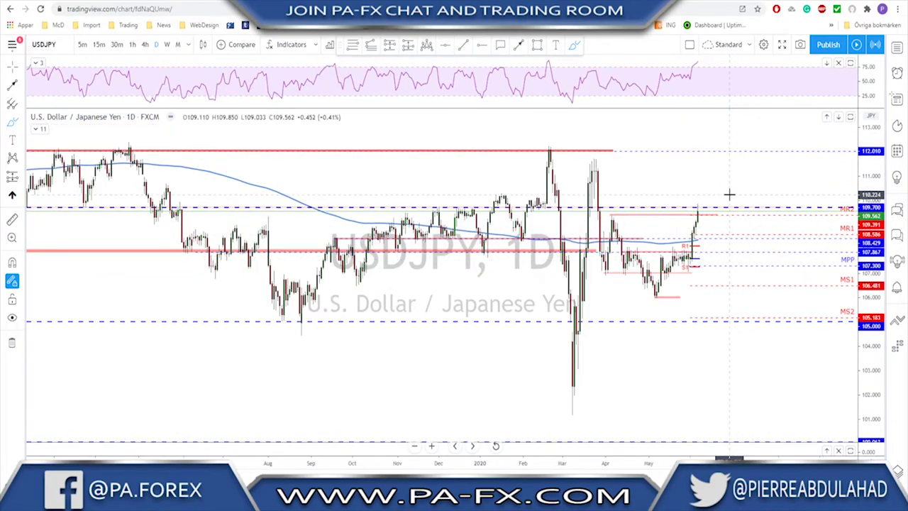
# Switch to the USDCHF chart and show it on the weekly timeframe.
pyautogui.press('Down')
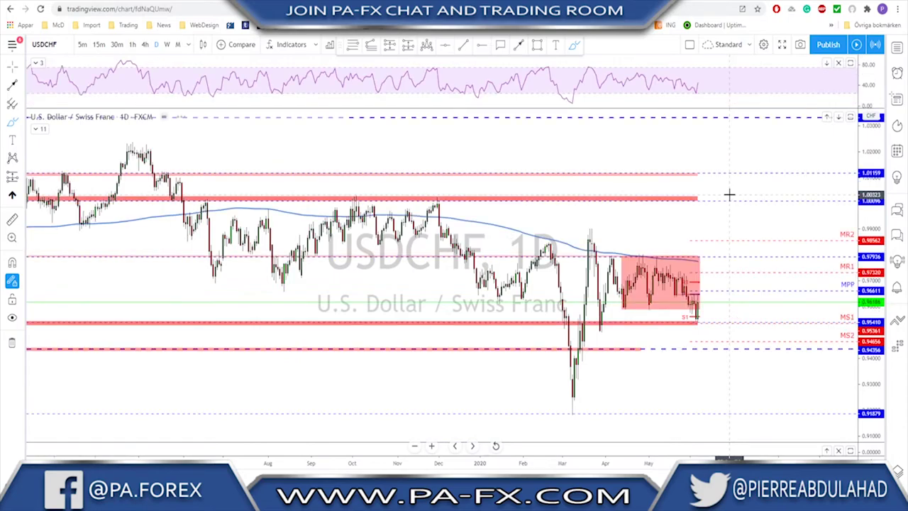
pyautogui.click(166, 44)
pyautogui.scroll(4, 686, 245)
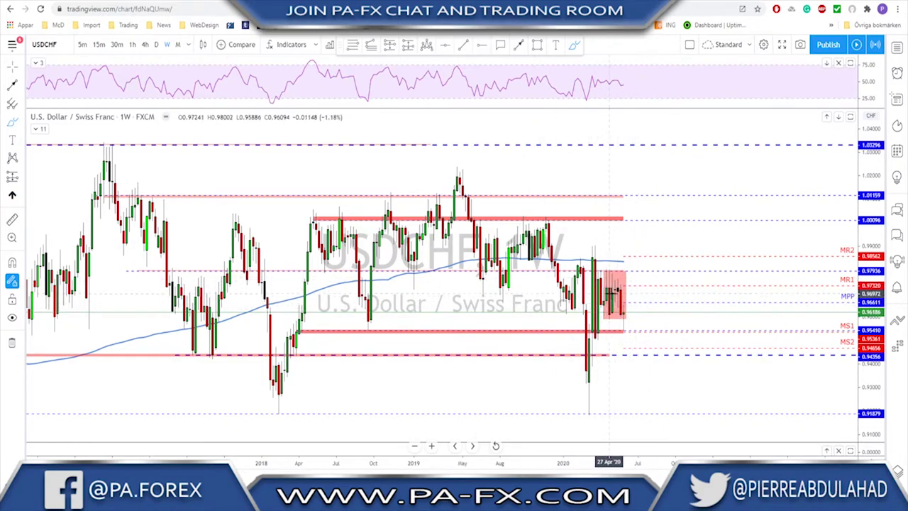
# On the daily USDCHF chart, circle the early-June low below the red box near the 0.95410 level, and undo the circle.
pyautogui.click(156, 45)
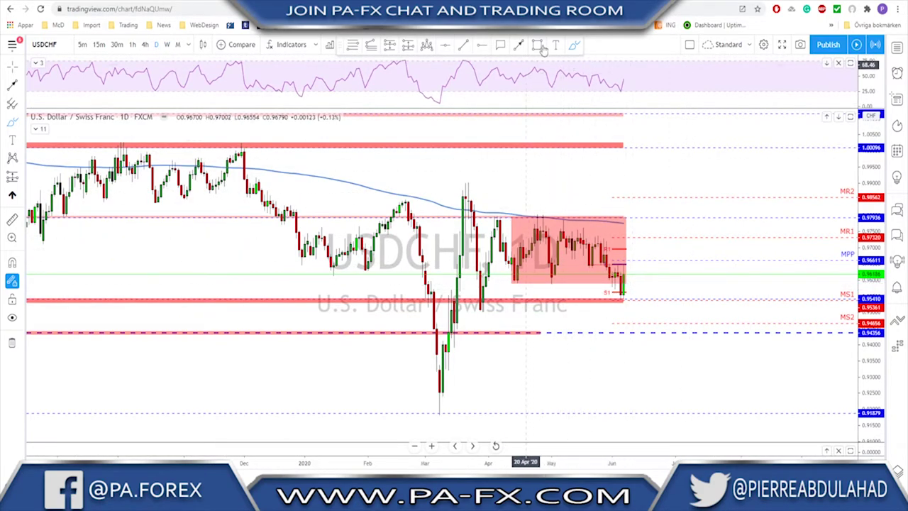
pyautogui.click(574, 46)
pyautogui.moveTo(624, 286); pyautogui.dragTo(612, 285)
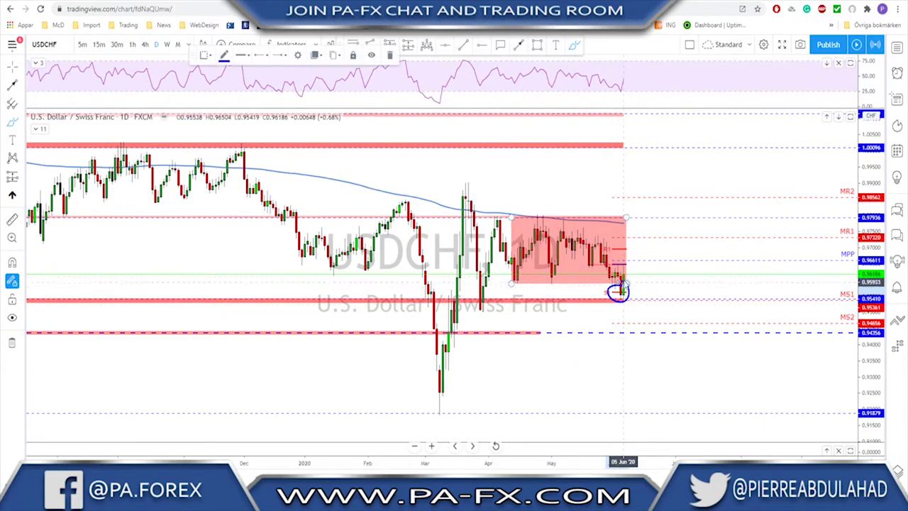
pyautogui.hotkey('ctrl', 'z')
# Circle the September 2018 low at the 0.95410 zone, trace the three earlier USDCHF rallies from that zone, and undo the strokes.
pyautogui.scroll(1, 624, 308)
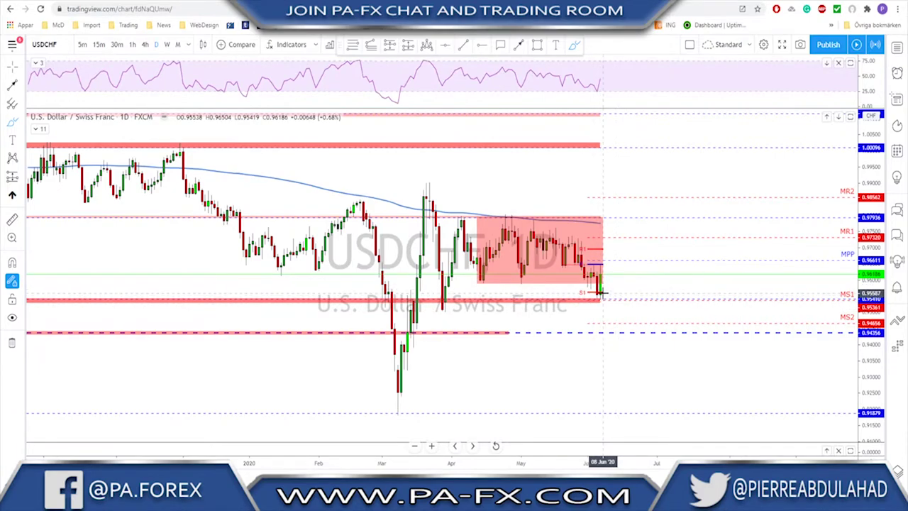
pyautogui.scroll(-3, 619, 298)
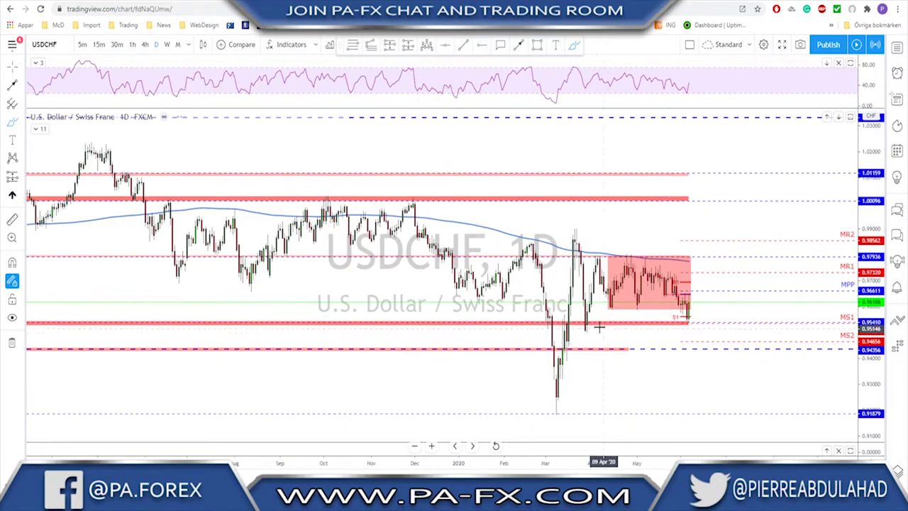
pyautogui.scroll(-3, 567, 323)
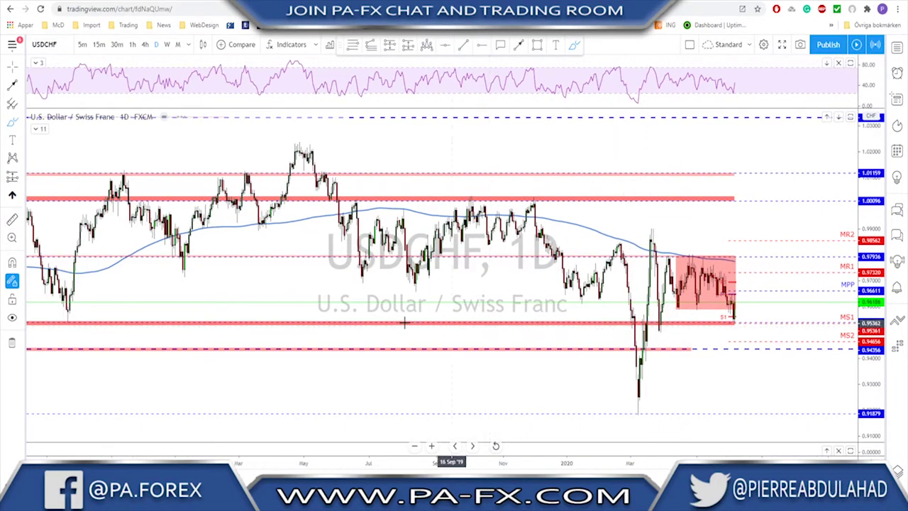
pyautogui.moveTo(203, 313); pyautogui.dragTo(235, 327)
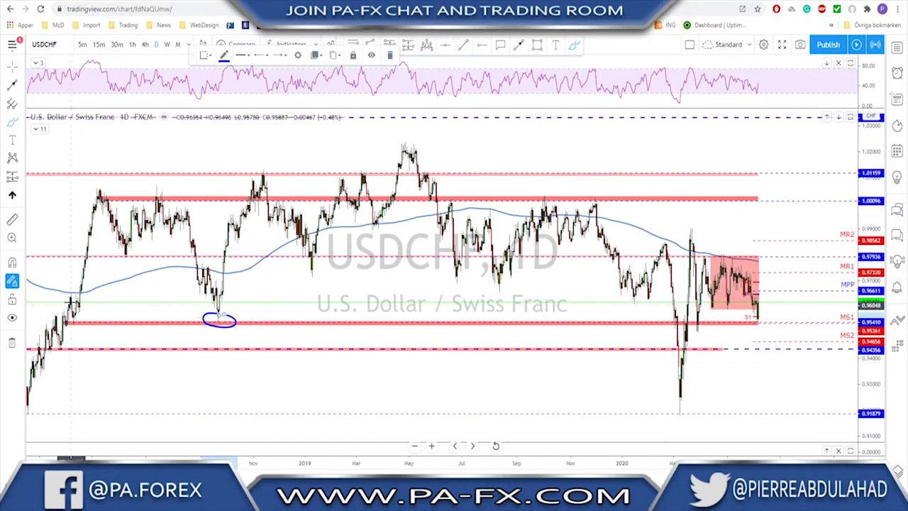
pyautogui.moveTo(71, 323); pyautogui.dragTo(101, 192)
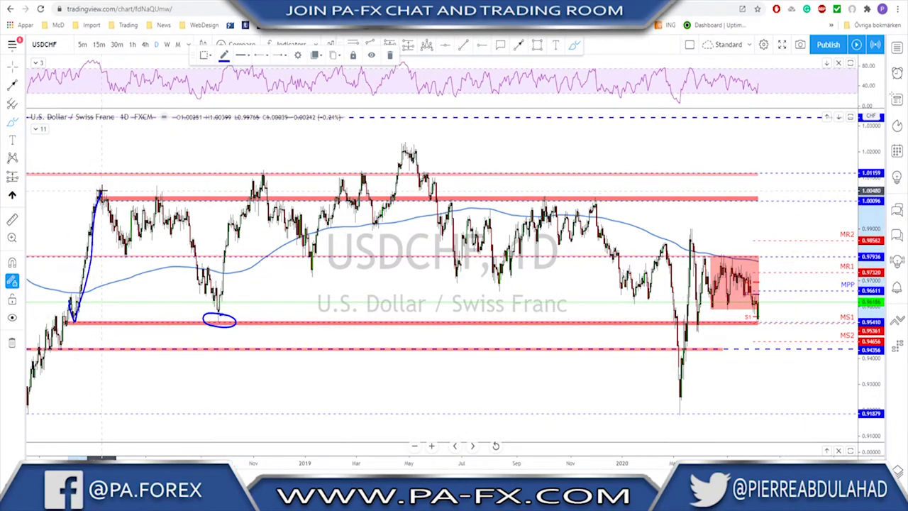
pyautogui.moveTo(218, 321)
pyautogui.mouseDown()
pyautogui.moveTo(228, 227)
pyautogui.moveTo(264, 186)
pyautogui.mouseUp()
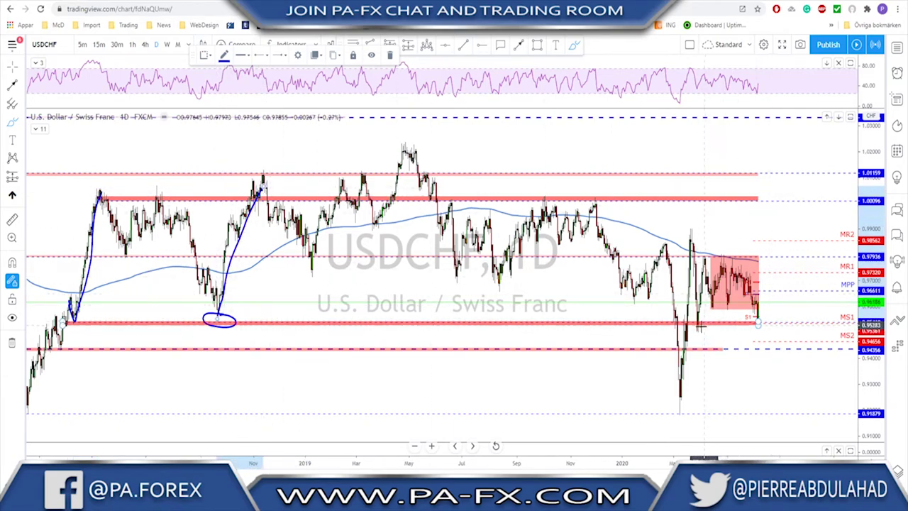
pyautogui.moveTo(698, 329); pyautogui.dragTo(703, 259)
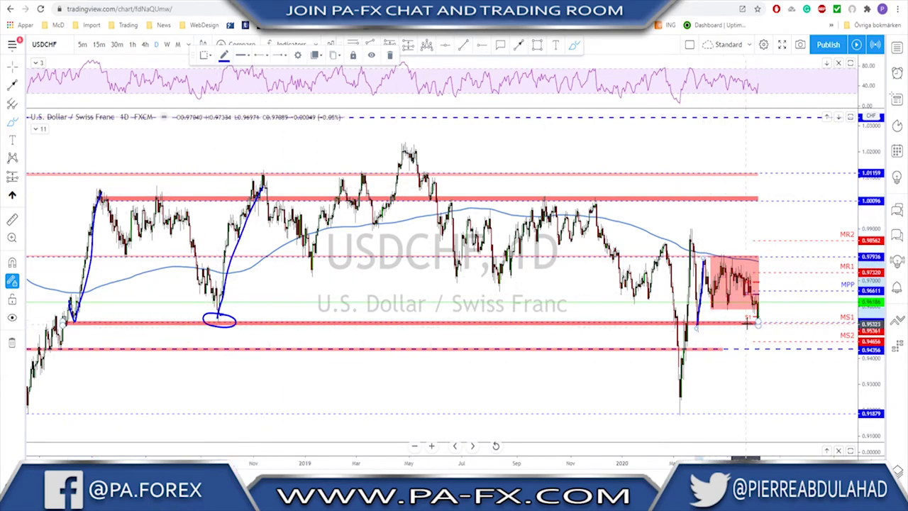
pyautogui.hotkey('ctrl', 'z')
pyautogui.hotkey('ctrl', 'z')
pyautogui.hotkey('ctrl', 'z')
# Set USDCHF to the 4-hour timeframe and shrink the large red rectangle into a thin zone between 0.95892 and 0.95982.
pyautogui.scroll(3, 741, 346)
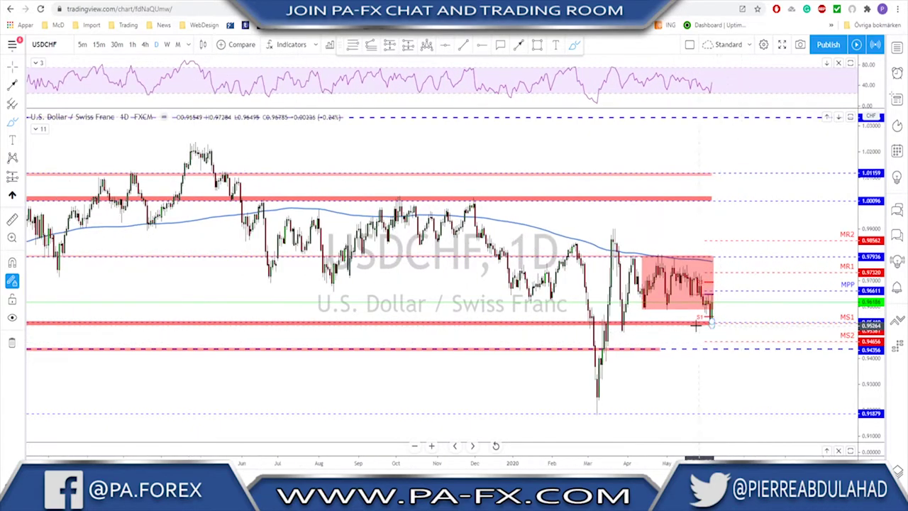
pyautogui.click(145, 47)
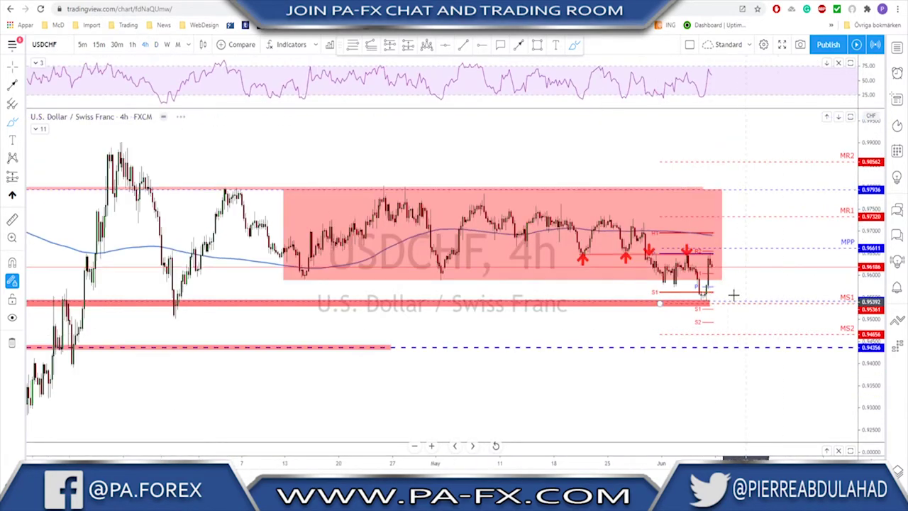
pyautogui.scroll(2, 709, 331)
pyautogui.scroll(2, 709, 331)
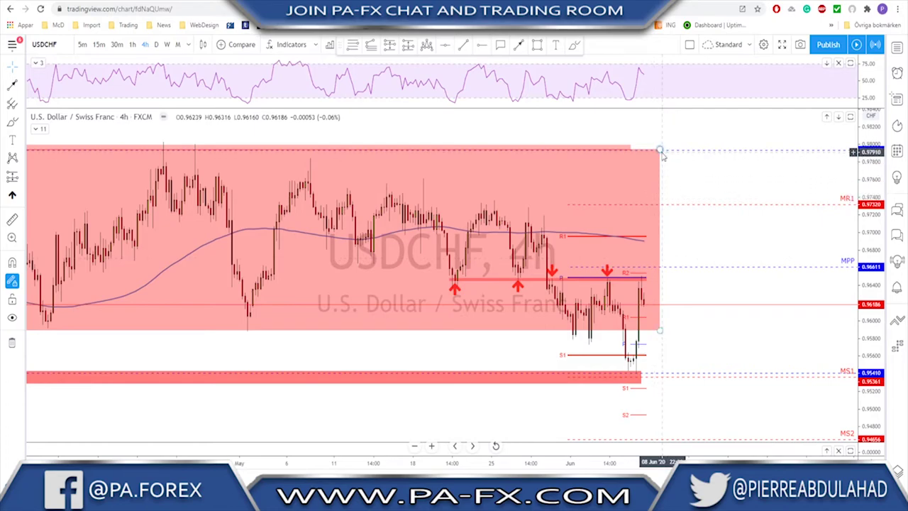
pyautogui.moveTo(660, 151); pyautogui.dragTo(660, 322)
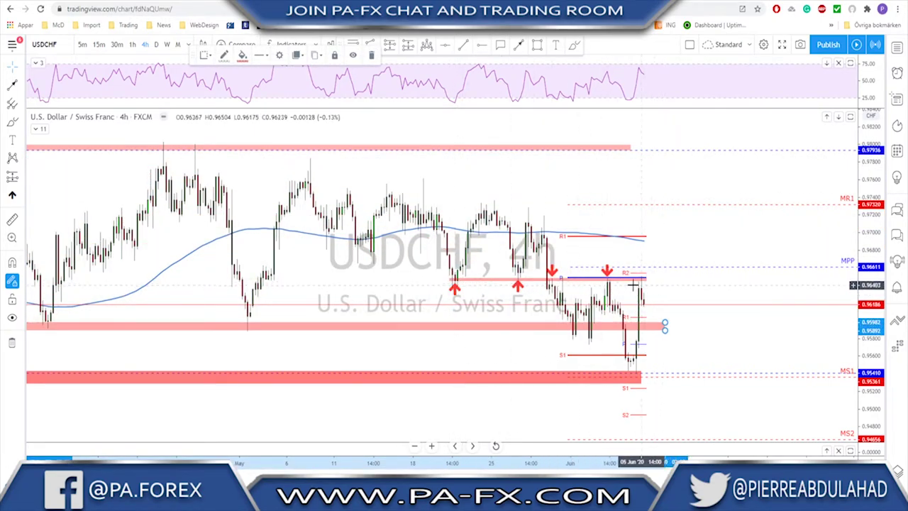
# Brush over the latest USDCHF rally, circle its peak at the thin red zone marked by the arrows, and undo both strokes.
pyautogui.scroll(1, 638, 277)
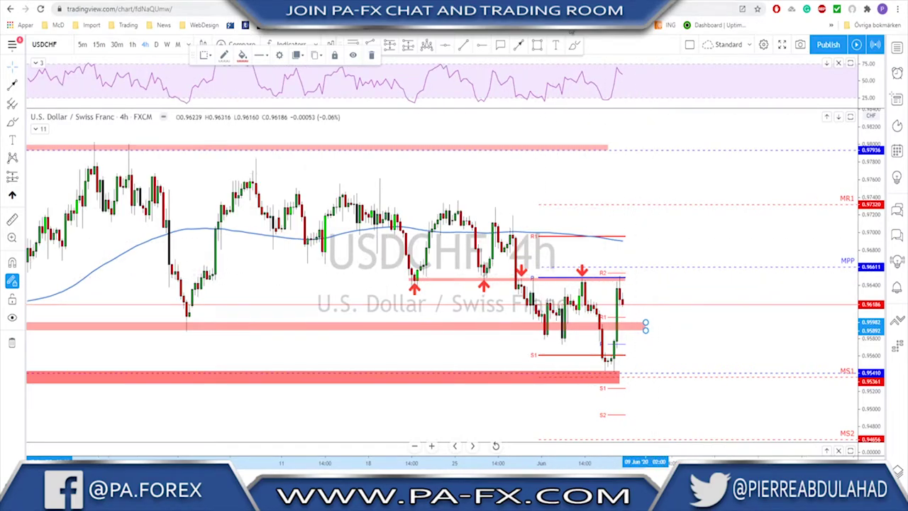
pyautogui.moveTo(615, 342)
pyautogui.mouseDown()
pyautogui.moveTo(615, 288)
pyautogui.moveTo(624, 304)
pyautogui.moveTo(617, 277)
pyautogui.moveTo(625, 312)
pyautogui.moveTo(617, 275)
pyautogui.mouseUp()
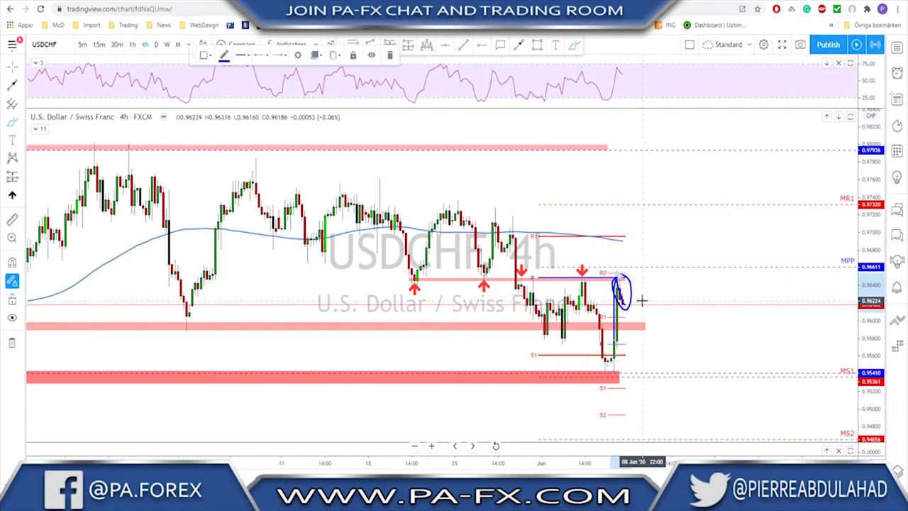
pyautogui.hotkey('ctrl', 'z')
pyautogui.hotkey('ctrl', 'z')
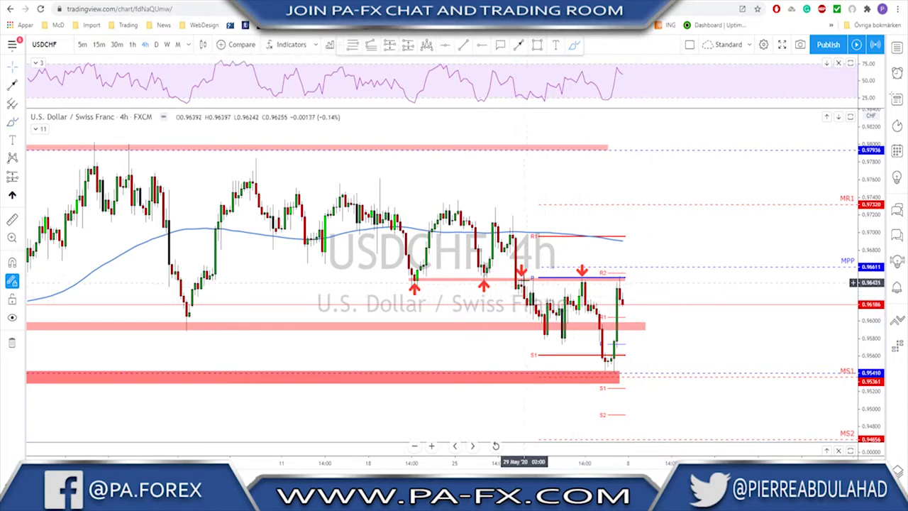
# Move the earlier red down arrow to the following swing high at about 0.96566 and deselect it.
pyautogui.moveTo(520, 270); pyautogui.dragTo(531, 270)
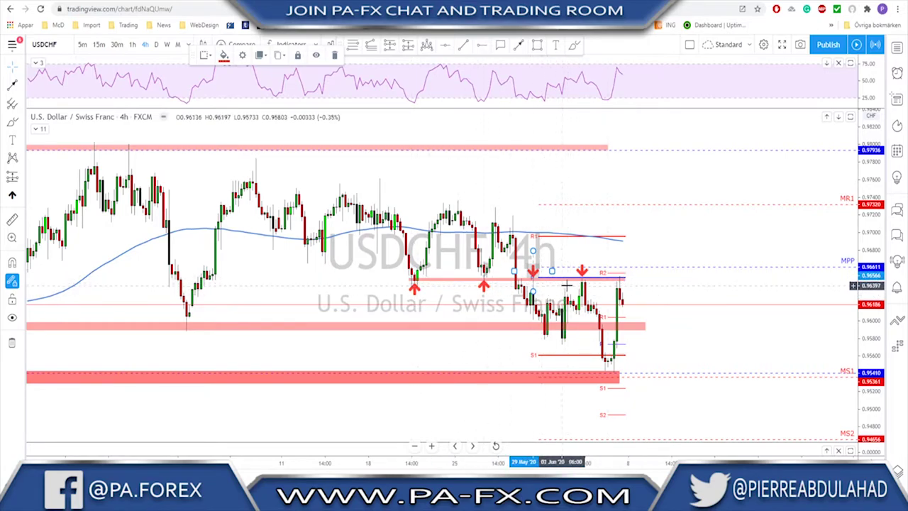
pyautogui.rightClick(642, 284)
pyautogui.click(639, 276)
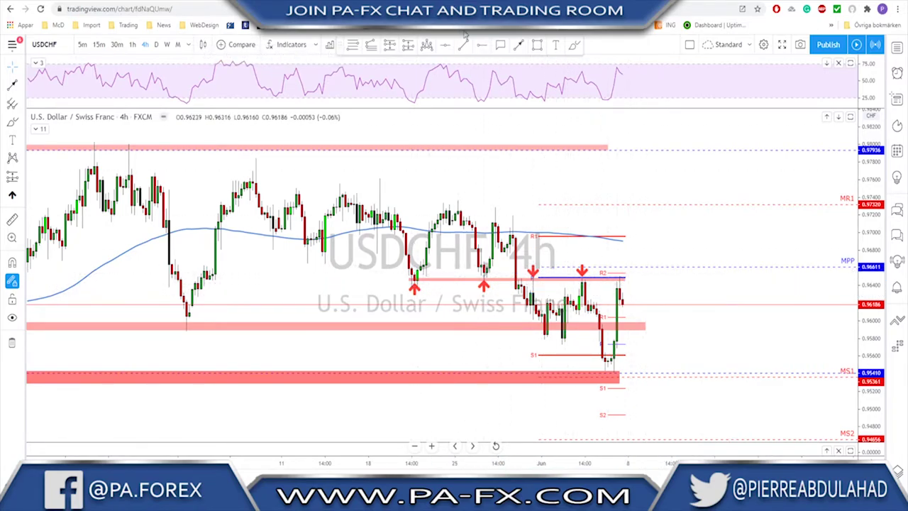
# Sketch a projected USDCHF rise toward 0.97936, circle the earlier high at that zone, sketch a projected fall, and undo all strokes.
pyautogui.click(575, 46)
pyautogui.moveTo(623, 305)
pyautogui.mouseDown()
pyautogui.moveTo(631, 271)
pyautogui.moveTo(641, 269)
pyautogui.moveTo(647, 167)
pyautogui.mouseUp()
pyautogui.moveTo(127, 131)
pyautogui.mouseDown()
pyautogui.moveTo(112, 145)
pyautogui.moveTo(126, 131)
pyautogui.mouseUp()
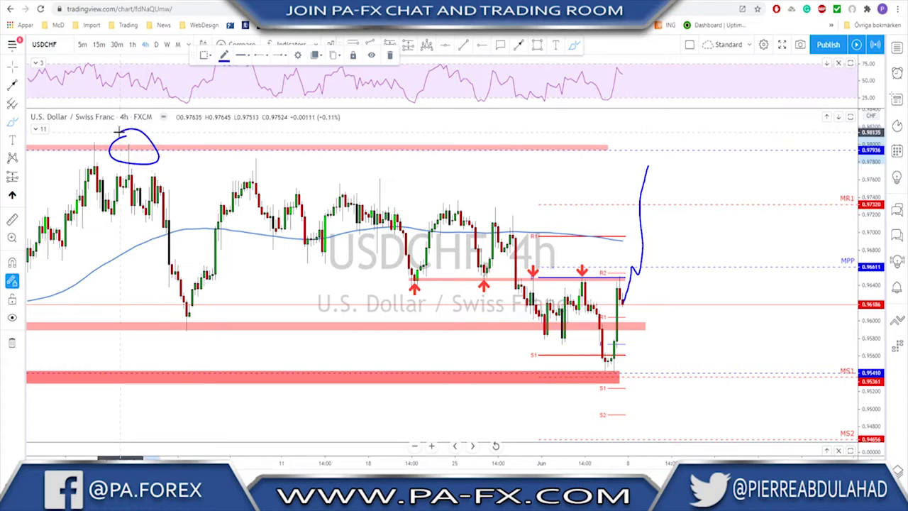
pyautogui.hotkey('ctrl', 'z')
pyautogui.hotkey('ctrl', 'z')
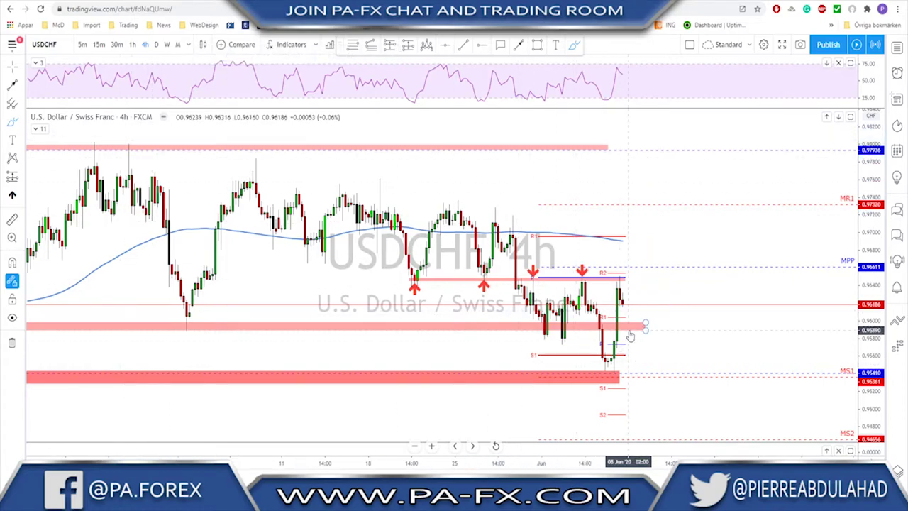
pyautogui.moveTo(625, 306)
pyautogui.mouseDown()
pyautogui.moveTo(634, 278)
pyautogui.moveTo(660, 369)
pyautogui.moveTo(674, 365)
pyautogui.mouseUp()
pyautogui.hotkey('ctrl', 'z')
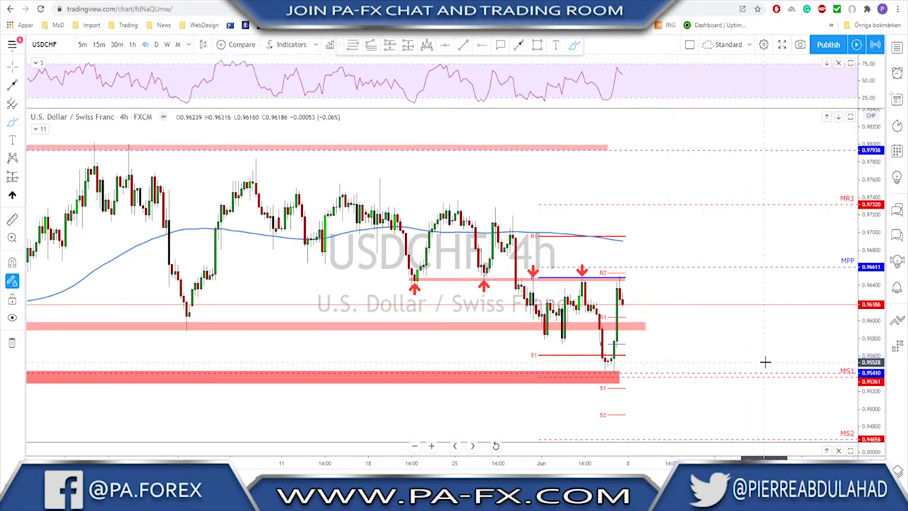
# Switch to the USDCAD chart.
pyautogui.press('space')
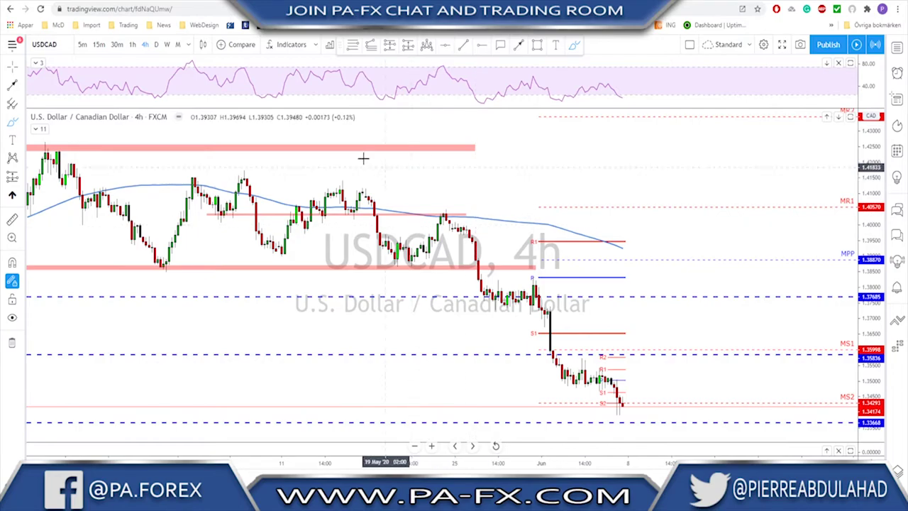
# On the weekly USDCAD chart, brush a line under the recent range lows at about 1.385, circle the price gap below, and undo the circle.
pyautogui.click(167, 45)
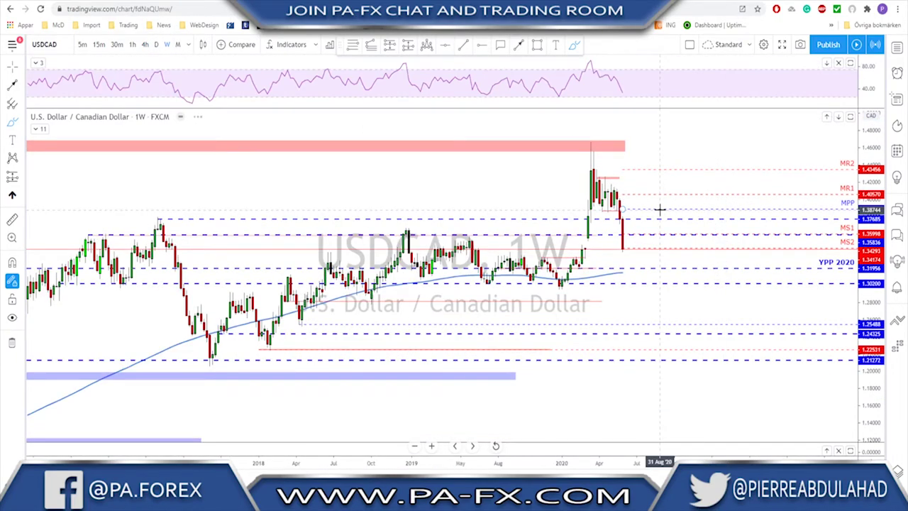
pyautogui.scroll(1, 642, 224)
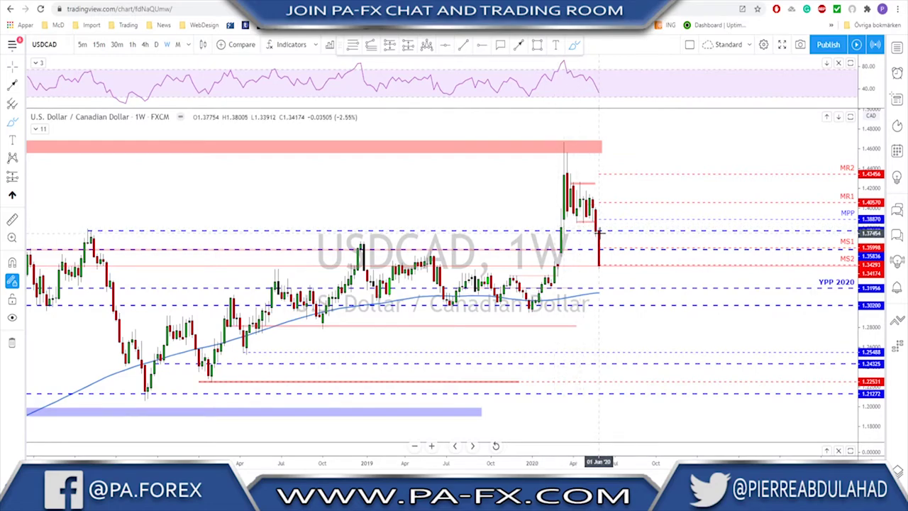
pyautogui.click(564, 223)
pyautogui.click(598, 223)
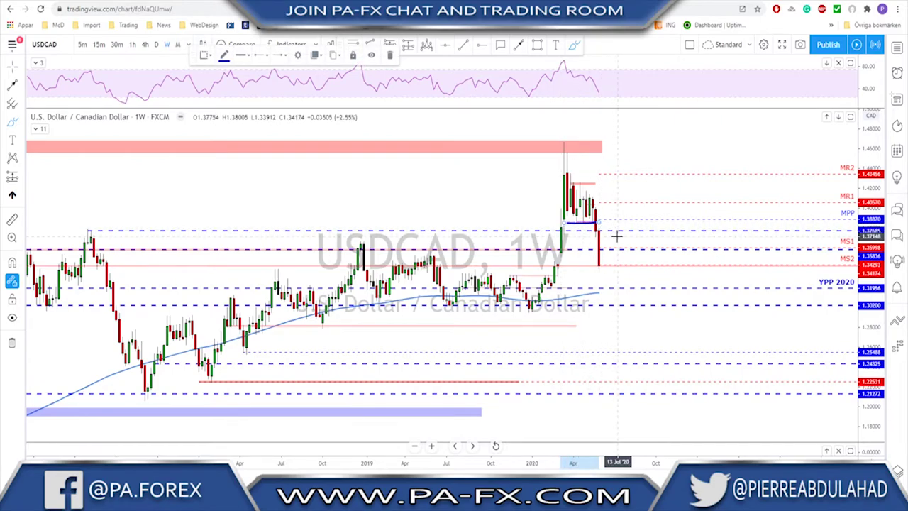
pyautogui.moveTo(563, 252)
pyautogui.mouseDown()
pyautogui.moveTo(554, 253)
pyautogui.moveTo(568, 250)
pyautogui.mouseUp()
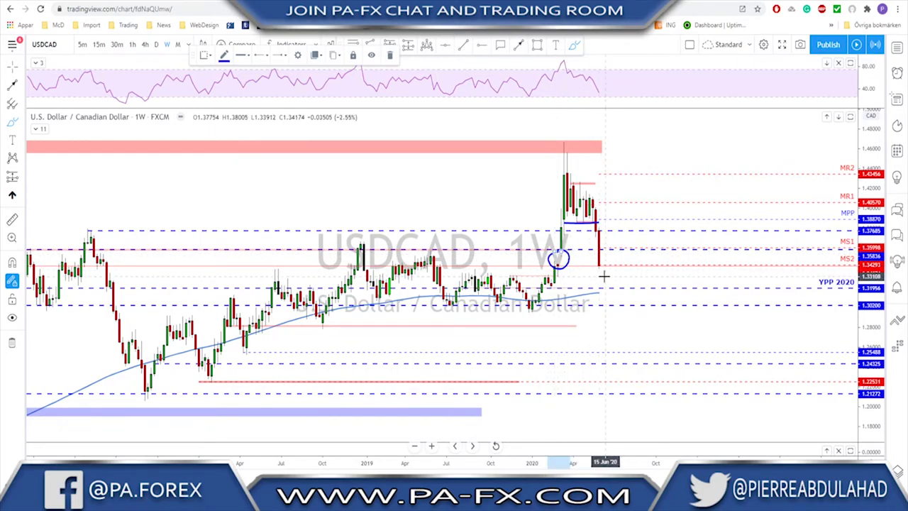
pyautogui.hotkey('ctrl', 'z')
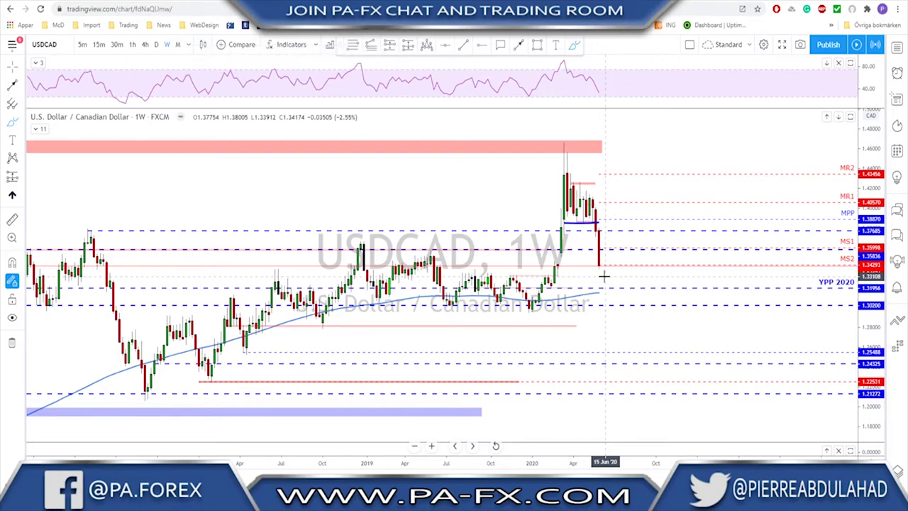
# Switch USDCAD to the daily timeframe, circle the early March 2020 candles just before the price gap, and delete the circle.
pyautogui.click(156, 45)
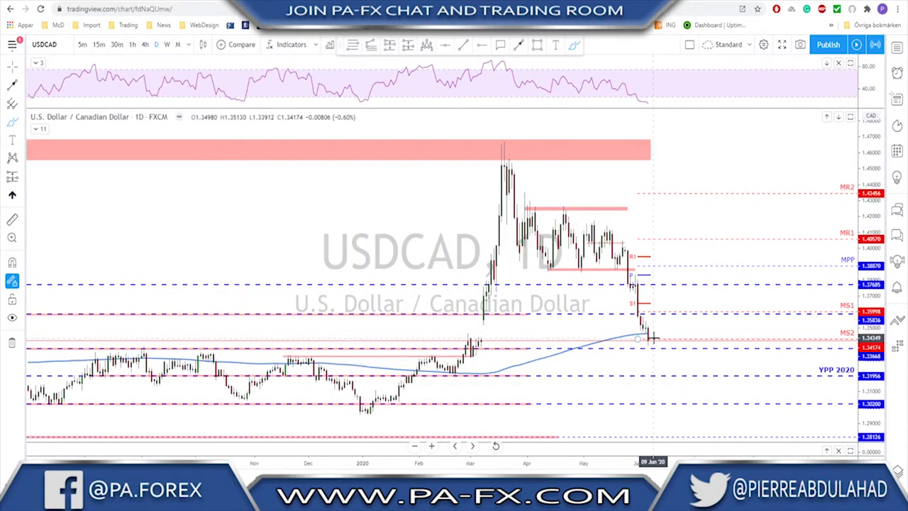
pyautogui.moveTo(482, 329)
pyautogui.mouseDown()
pyautogui.moveTo(472, 339)
pyautogui.moveTo(483, 332)
pyautogui.mouseUp()
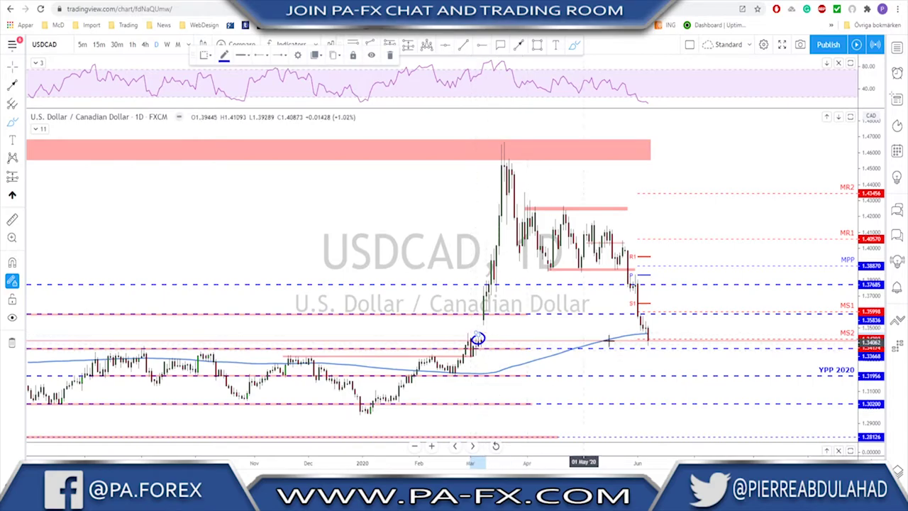
pyautogui.press('Delete')
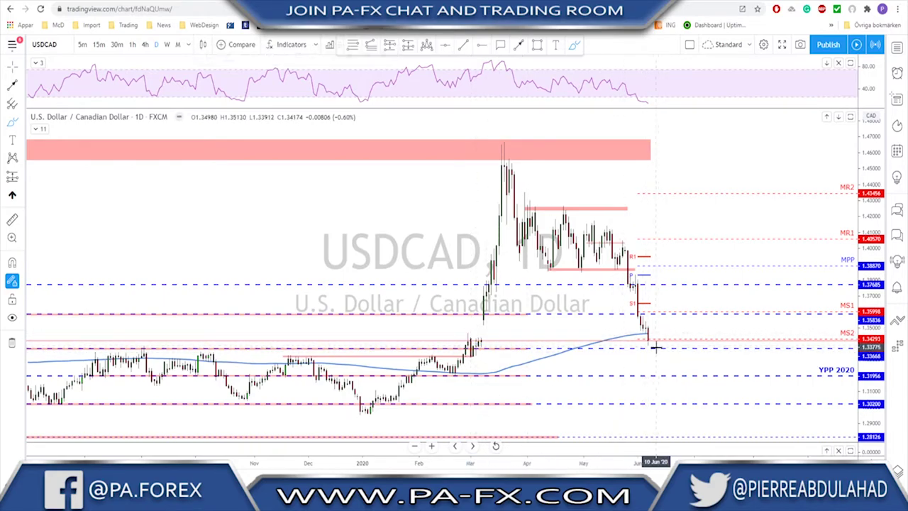
# Circle the August to September 2019 daily highs at the 1.33668 level and remove the circle.
pyautogui.scroll(-4, 618, 355)
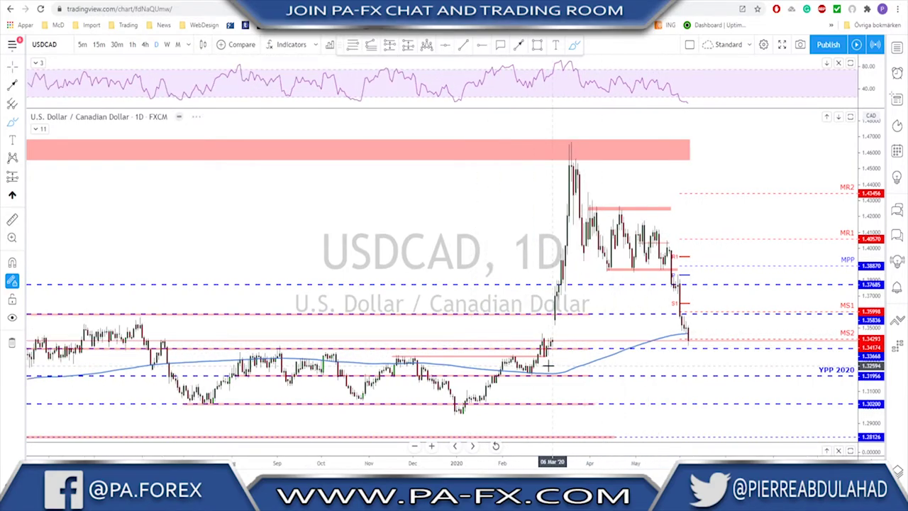
pyautogui.scroll(-4, 521, 368)
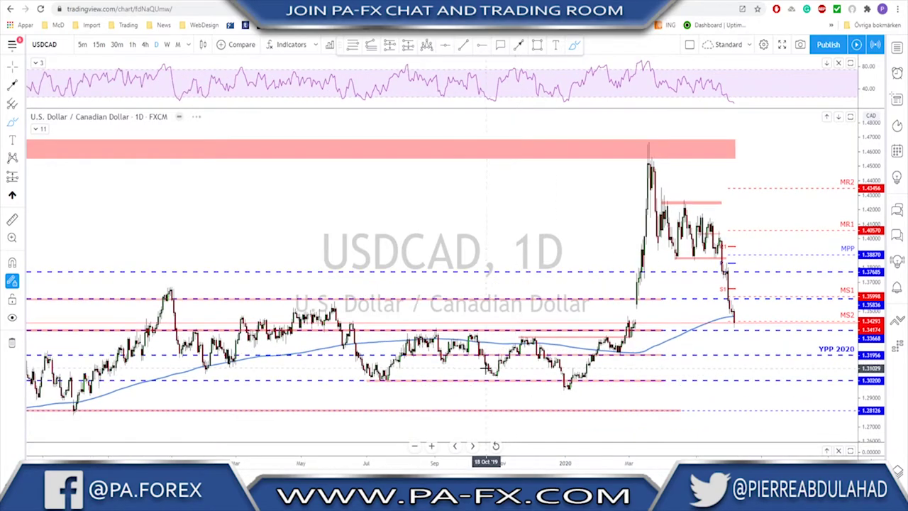
pyautogui.moveTo(438, 327); pyautogui.dragTo(441, 327)
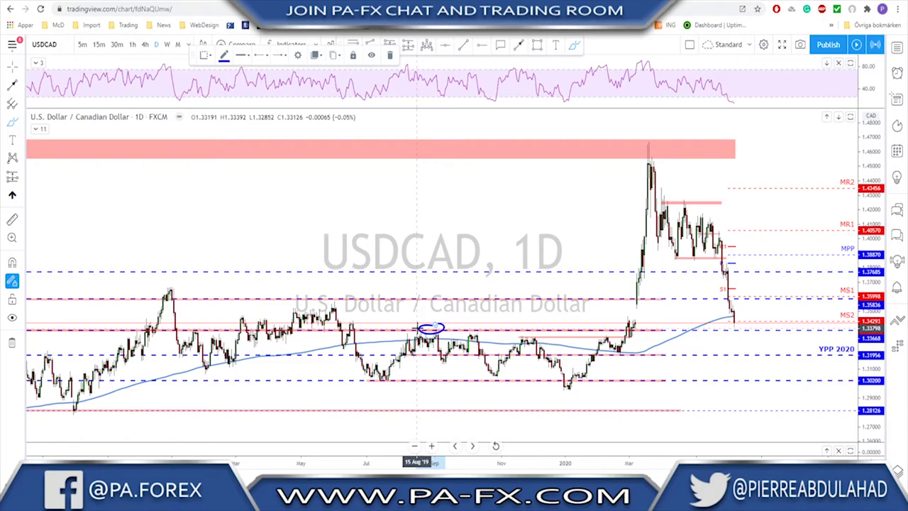
pyautogui.scroll(3, 632, 317)
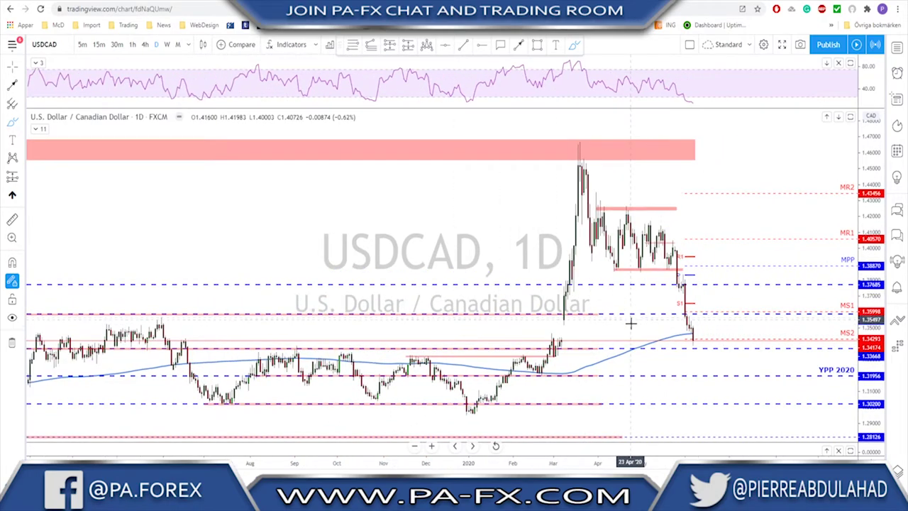
# Trace the two-leg fall from the March 2020 peak toward 1.33668, circle the latest oscillator low, and delete both strokes.
pyautogui.moveTo(548, 155)
pyautogui.mouseDown()
pyautogui.moveTo(593, 271)
pyautogui.moveTo(611, 216)
pyautogui.moveTo(679, 353)
pyautogui.mouseUp()
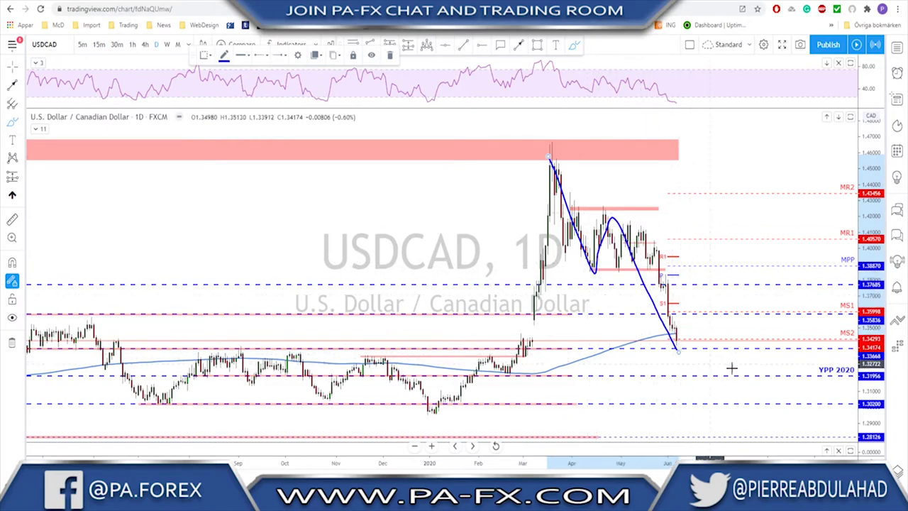
pyautogui.press('Delete')
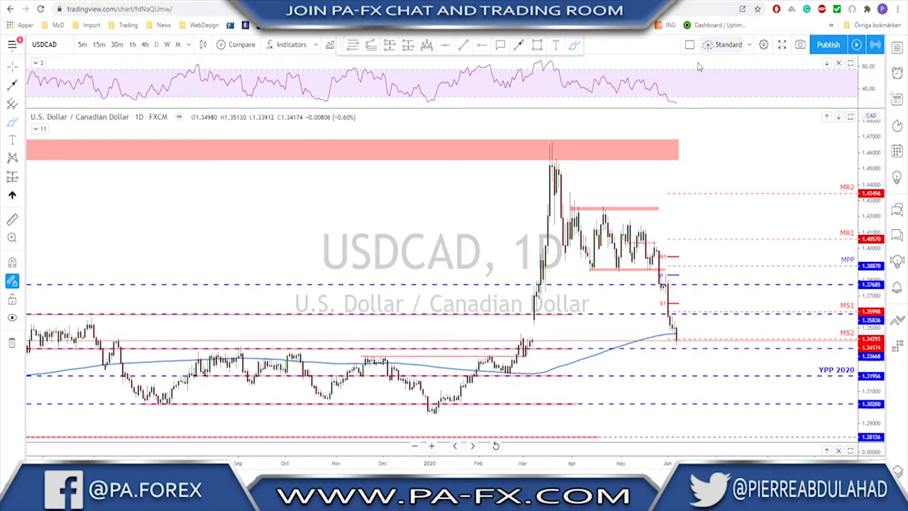
pyautogui.moveTo(677, 98); pyautogui.dragTo(676, 97)
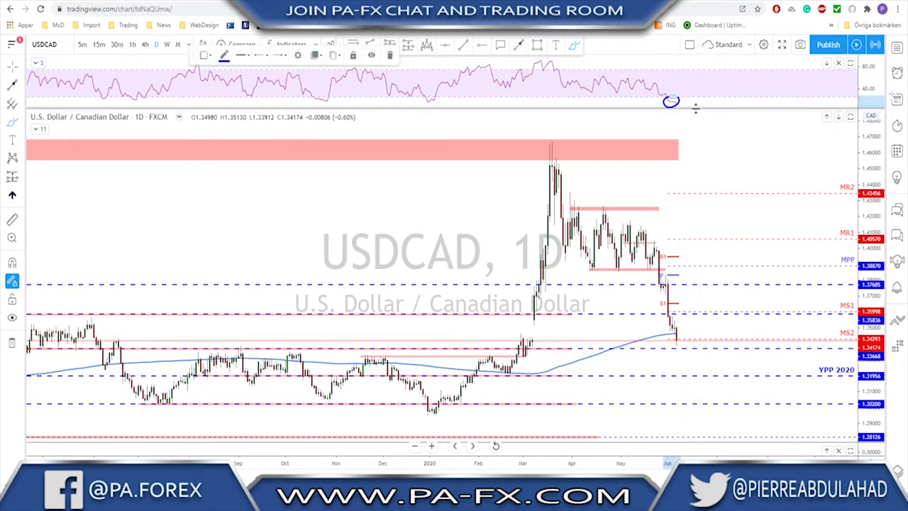
pyautogui.press('Delete')
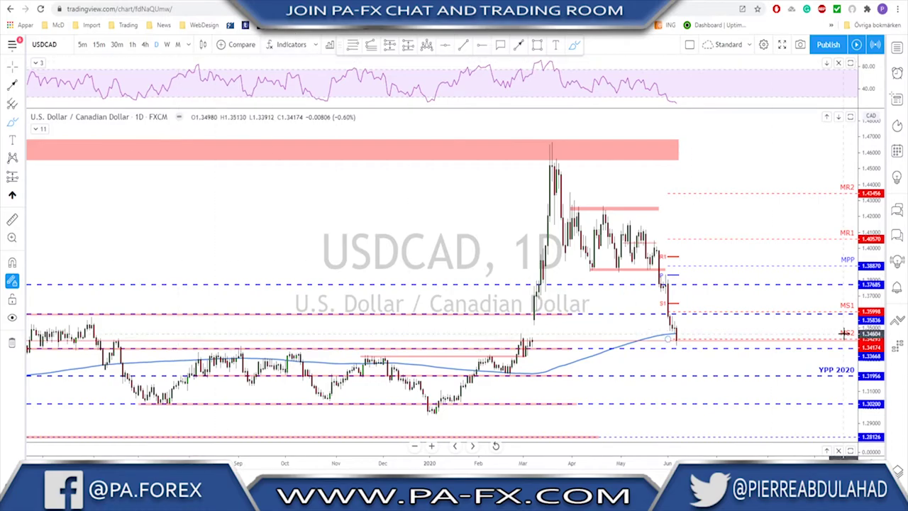
# Switch USDCAD to the 4h timeframe and delete the leftover blue brush line along the 1.385 range lows.
pyautogui.click(144, 44)
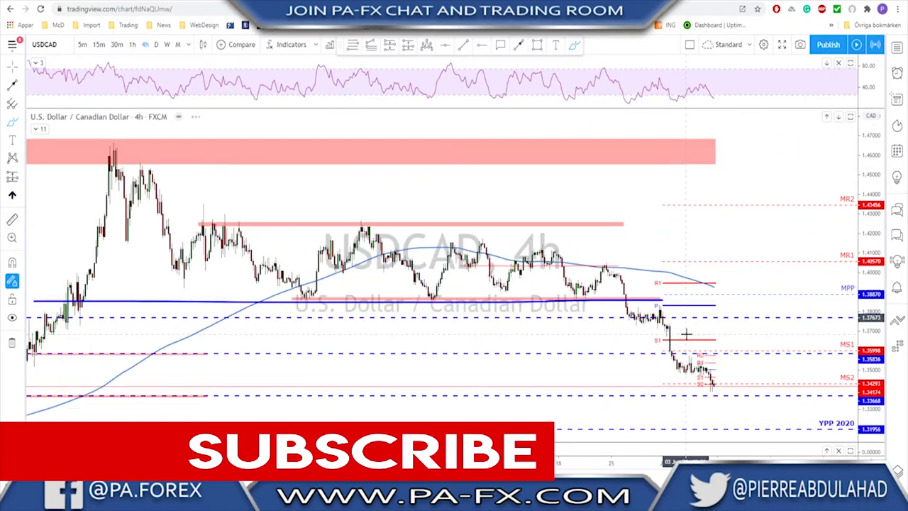
pyautogui.click(519, 307)
pyautogui.moveTo(518, 303); pyautogui.dragTo(544, 274)
pyautogui.press('Delete')
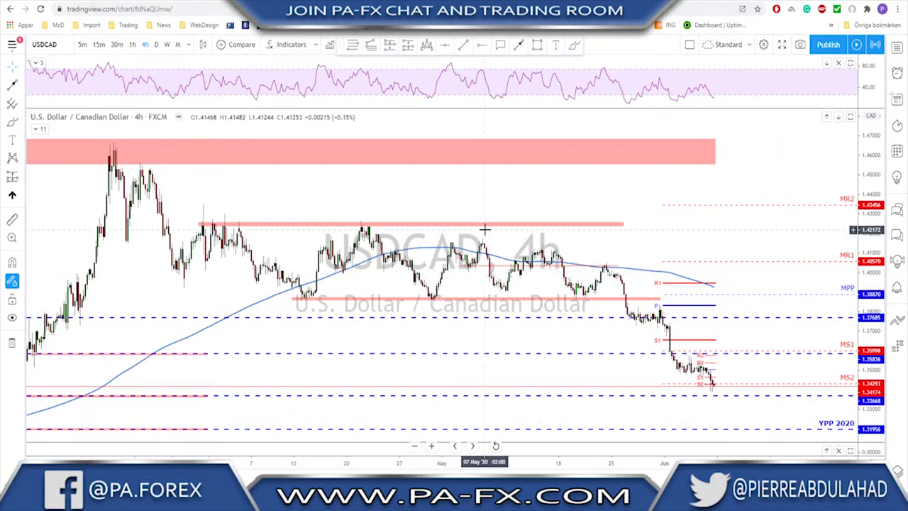
# Extend the thin red zone at 1.33668 beyond the latest candles and delete the short red zone just below it.
pyautogui.scroll(-3, 769, 332)
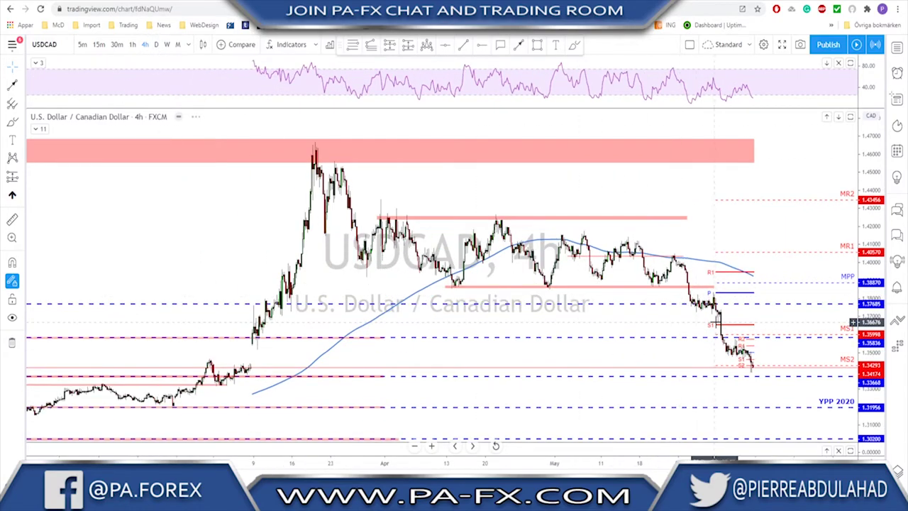
pyautogui.scroll(-1, 769, 332)
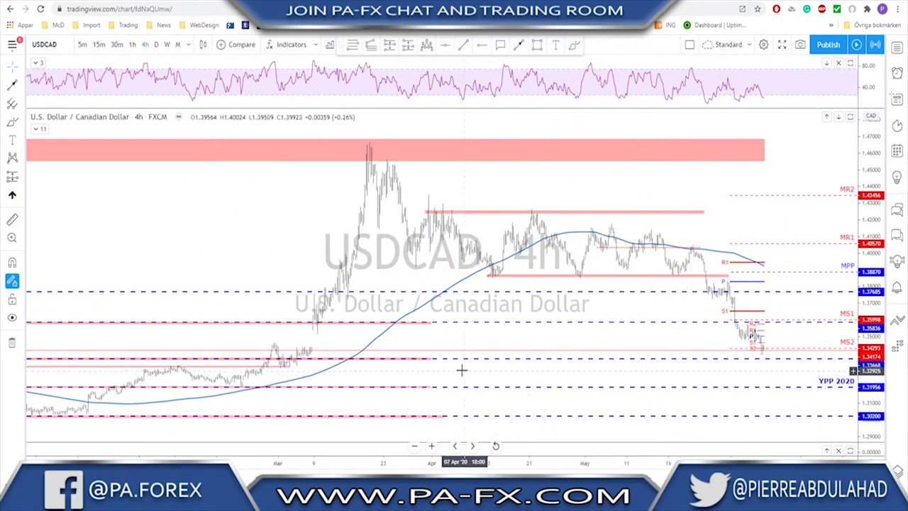
pyautogui.rightClick(431, 359)
pyautogui.moveTo(432, 359)
pyautogui.mouseDown()
pyautogui.moveTo(560, 367)
pyautogui.moveTo(800, 359)
pyautogui.mouseUp()
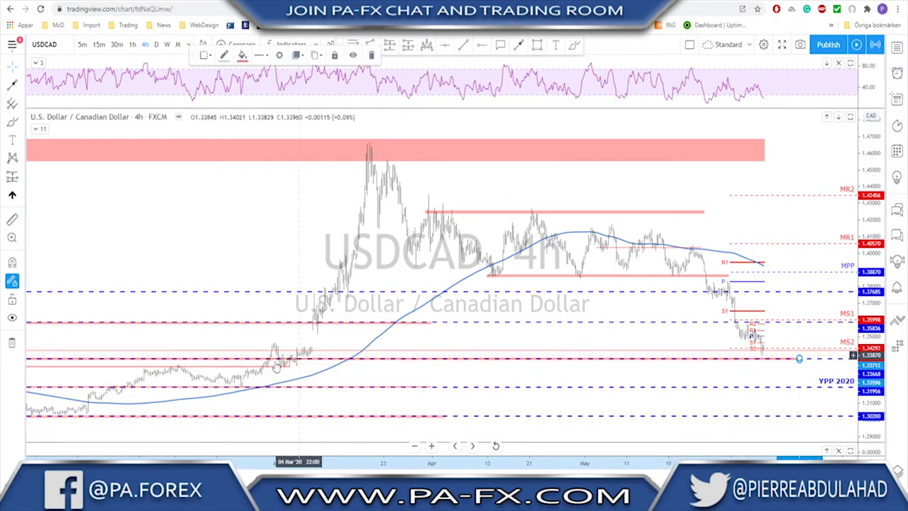
pyautogui.moveTo(272, 374); pyautogui.dragTo(321, 381)
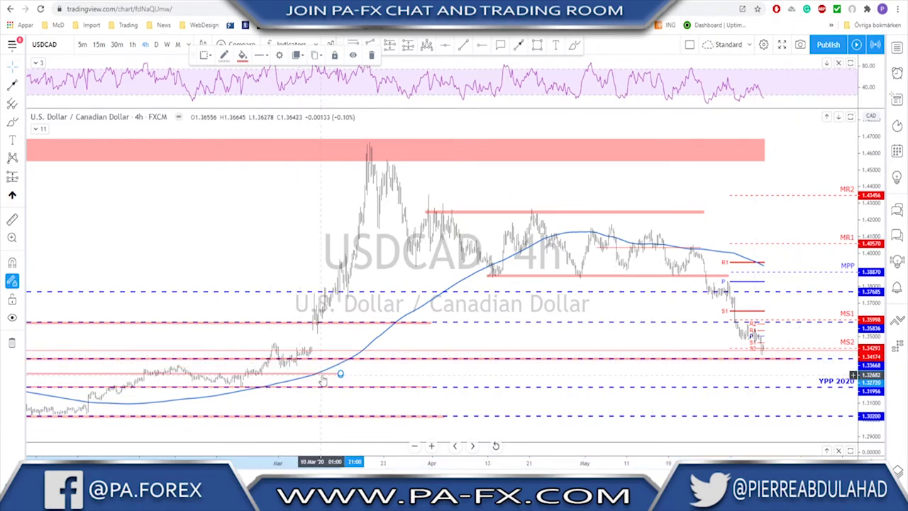
pyautogui.press('Delete')
# Sketch a projected USDCAD drop to the 1.33668 zone, circle it, sketch a rebound above 1.35998, and undo the strokes.
pyautogui.scroll(4, 734, 391)
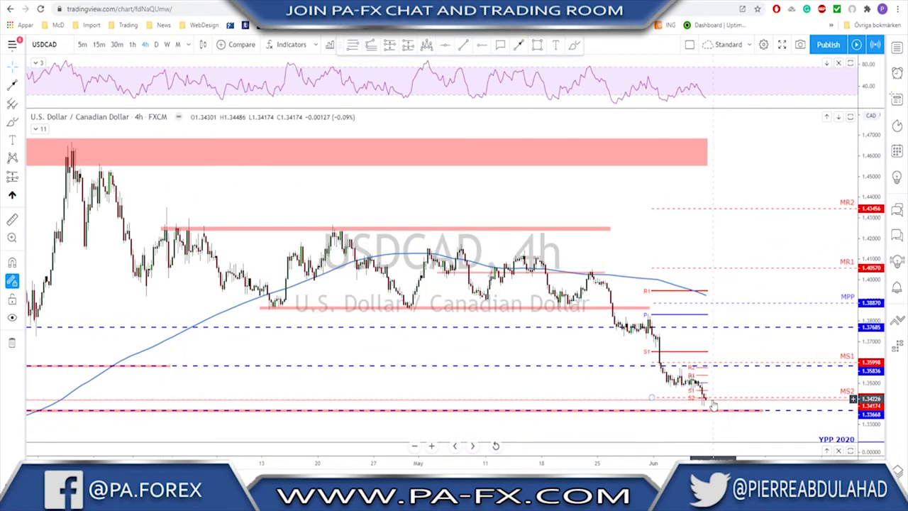
pyautogui.click(574, 45)
pyautogui.click(705, 392)
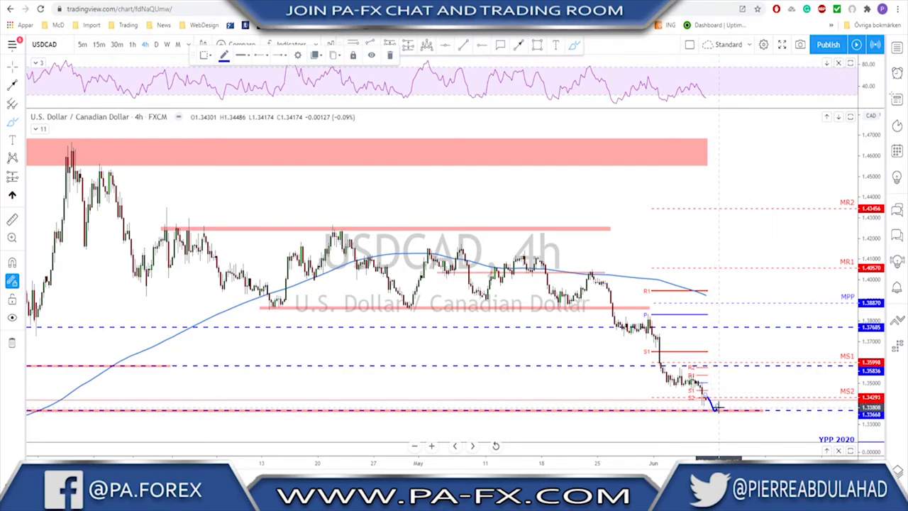
pyautogui.moveTo(714, 407); pyautogui.dragTo(728, 410)
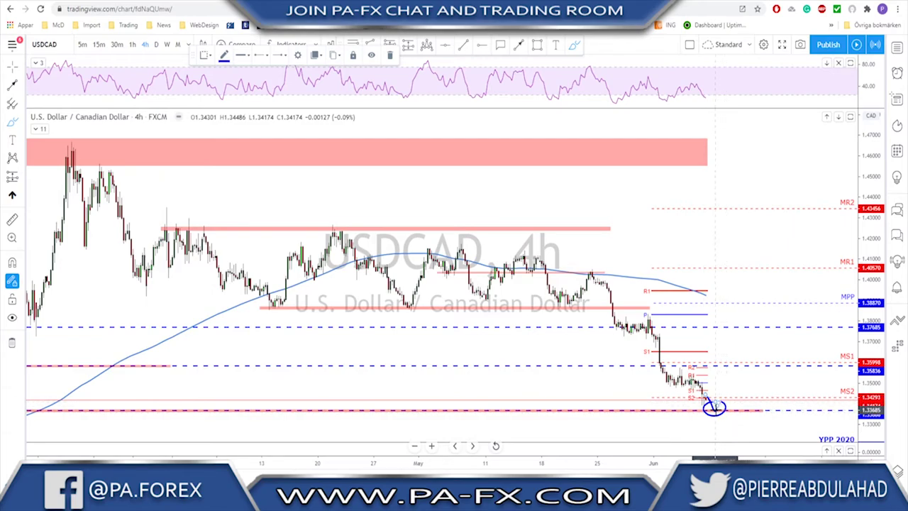
pyautogui.moveTo(735, 357); pyautogui.dragTo(741, 341)
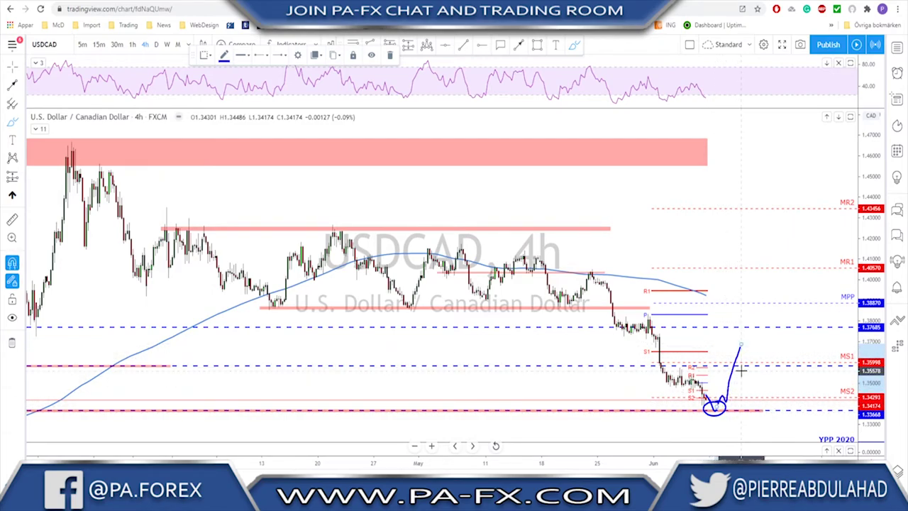
pyautogui.hotkey('ctrl', 'z')
# Switch to the AUDUSD chart on the weekly timeframe.
pyautogui.press('Down')
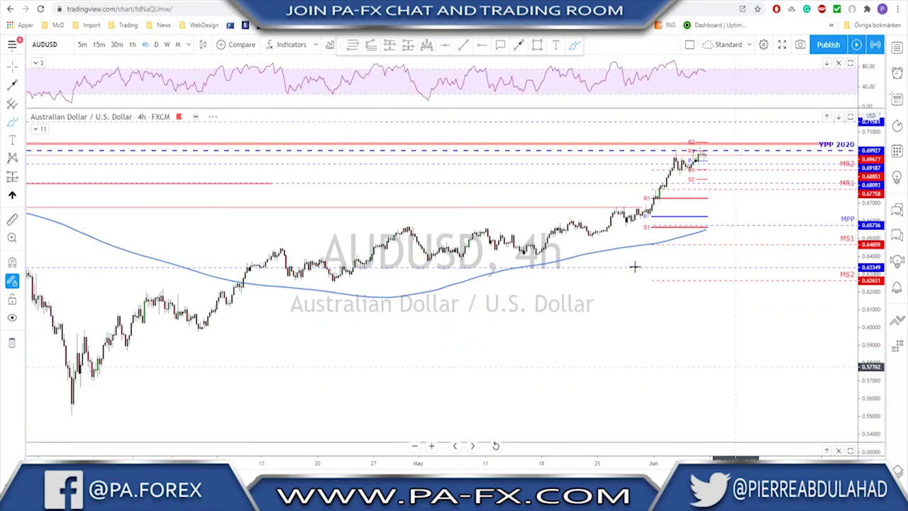
pyautogui.click(168, 44)
pyautogui.scroll(3, 560, 337)
pyautogui.scroll(2, 578, 337)
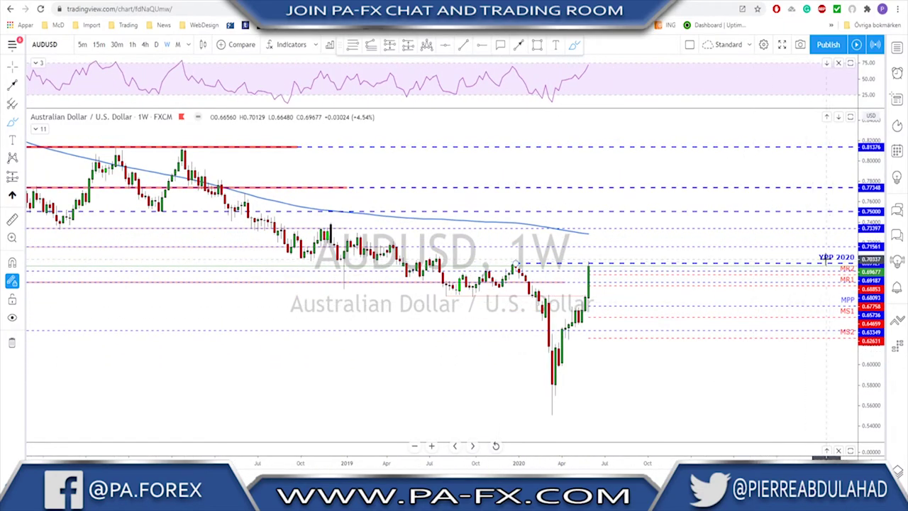
# Circle the early 2020 AUDUSD high at the YPP 2020 level, trace the V-shaped fall and recovery from it, and remove both strokes.
pyautogui.moveTo(518, 257)
pyautogui.mouseDown()
pyautogui.moveTo(510, 272)
pyautogui.moveTo(518, 255)
pyautogui.mouseUp()
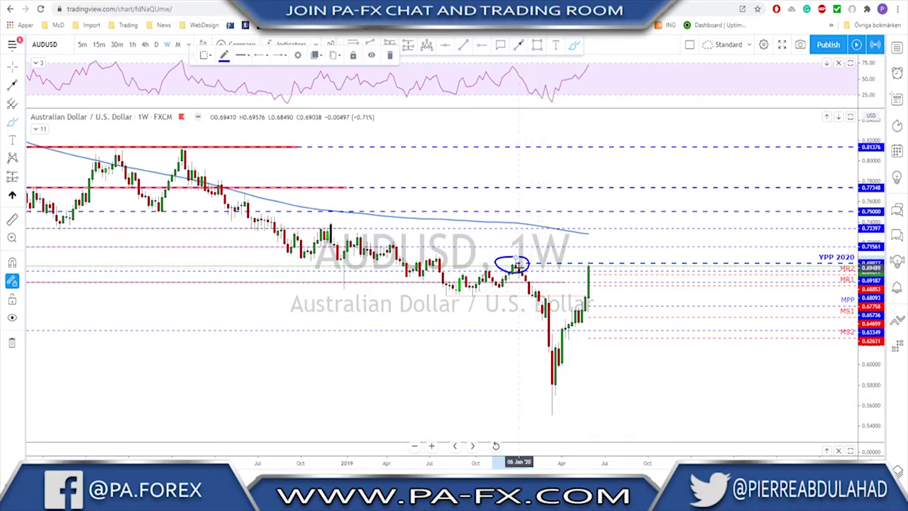
pyautogui.moveTo(524, 268)
pyautogui.mouseDown()
pyautogui.moveTo(549, 388)
pyautogui.moveTo(571, 303)
pyautogui.mouseUp()
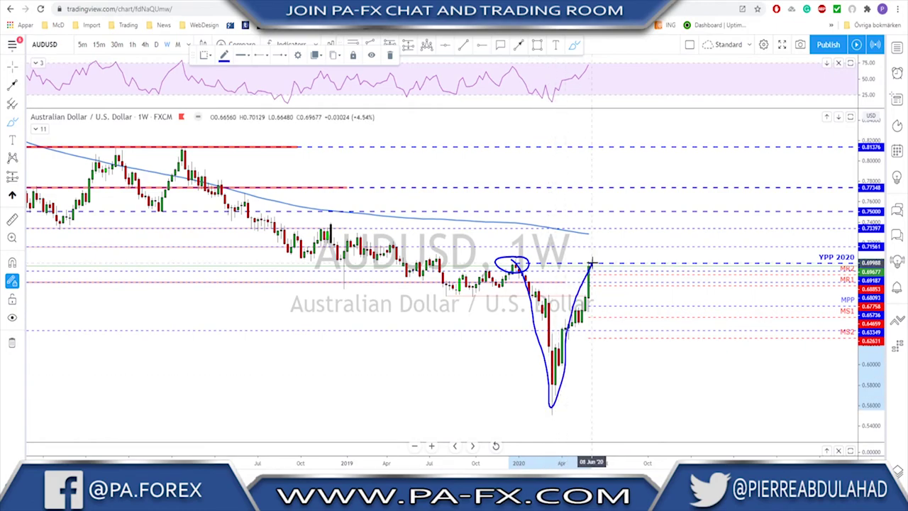
pyautogui.press('Delete')
pyautogui.hotkey('ctrl', 'z')
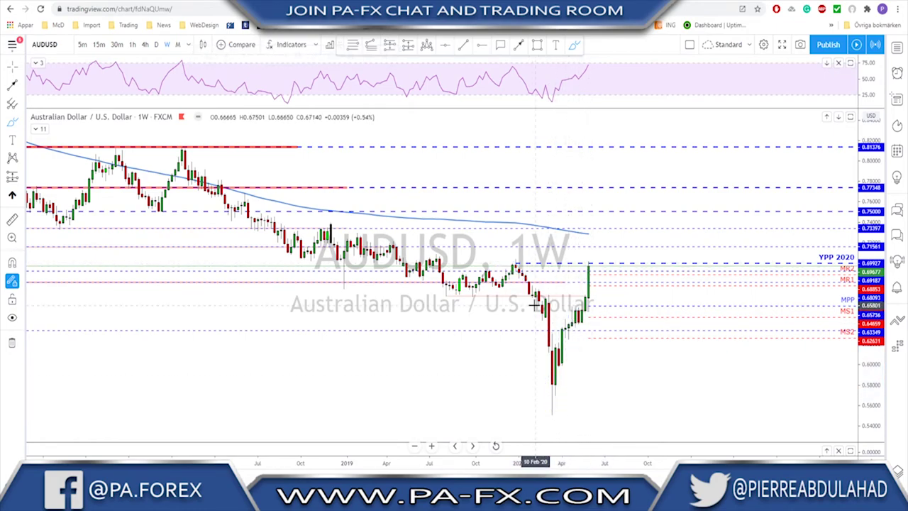
# Compare the daily and weekly AUDUSD charts, return to daily, and circle the early January 2020 high at the thin red zone.
pyautogui.click(157, 45)
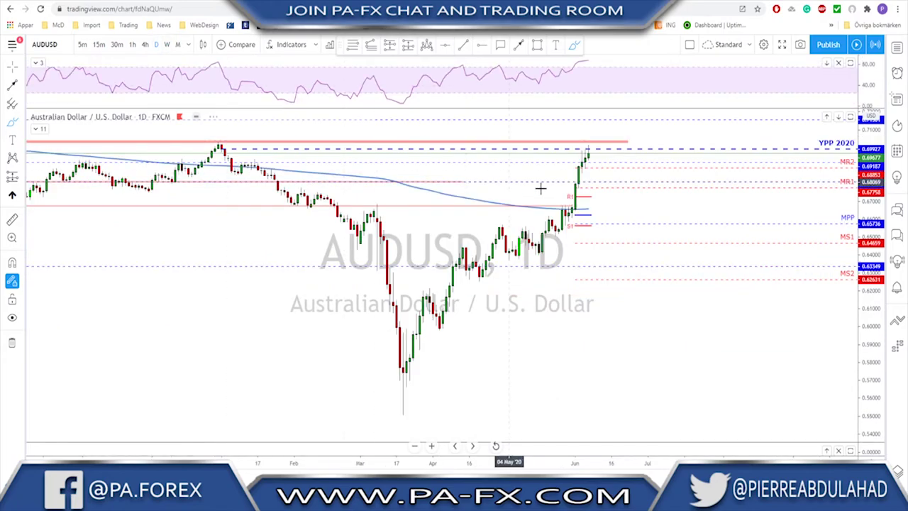
pyautogui.click(168, 45)
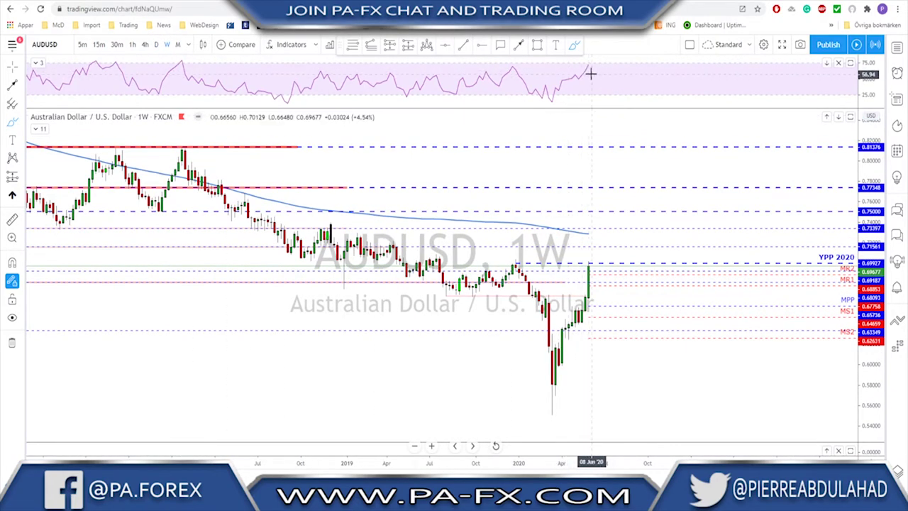
pyautogui.click(157, 45)
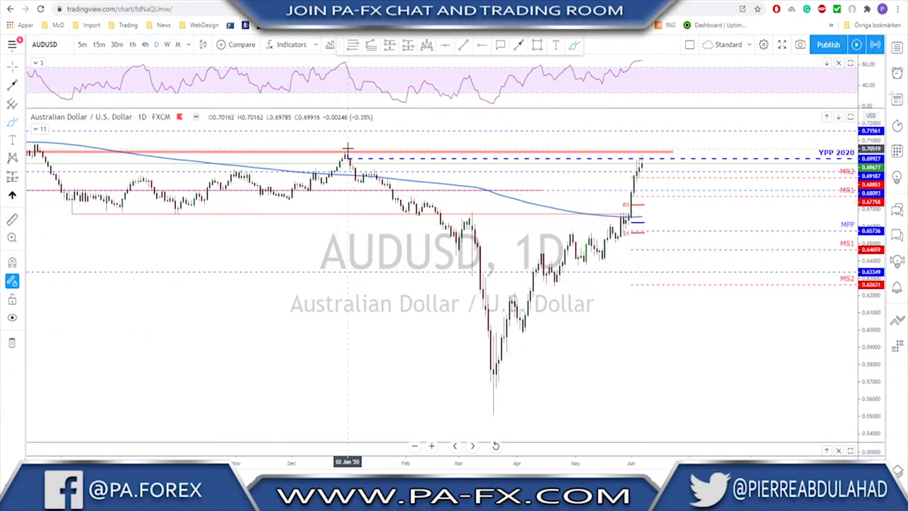
pyautogui.moveTo(348, 148); pyautogui.dragTo(349, 149)
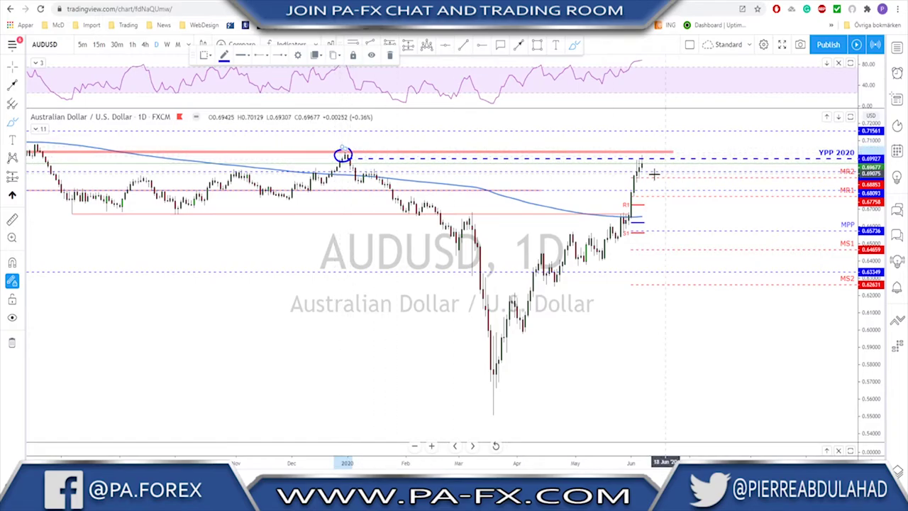
# Sketch a projected AUDUSD rise to the red zone and drop to about 0.6669, and undo it together with the January high circle.
pyautogui.moveTo(641, 166)
pyautogui.mouseDown()
pyautogui.moveTo(644, 148)
pyautogui.moveTo(662, 213)
pyautogui.mouseUp()
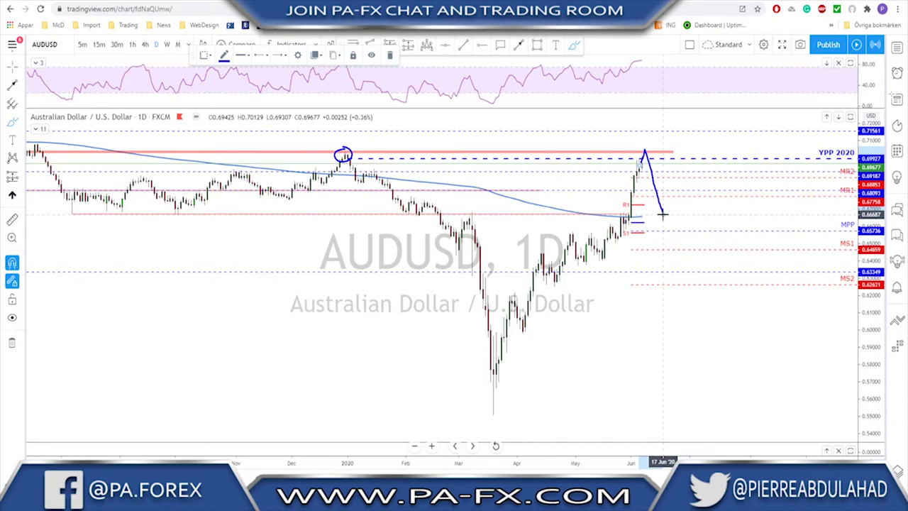
pyautogui.hotkey('ctrl', 'z')
pyautogui.hotkey('ctrl', 'z')
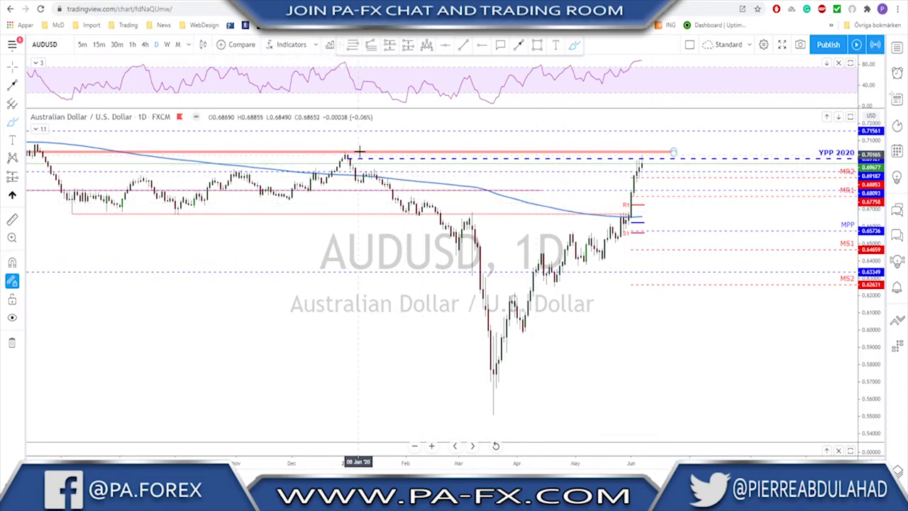
pyautogui.scroll(1, 572, 169)
pyautogui.scroll(-1, 594, 177)
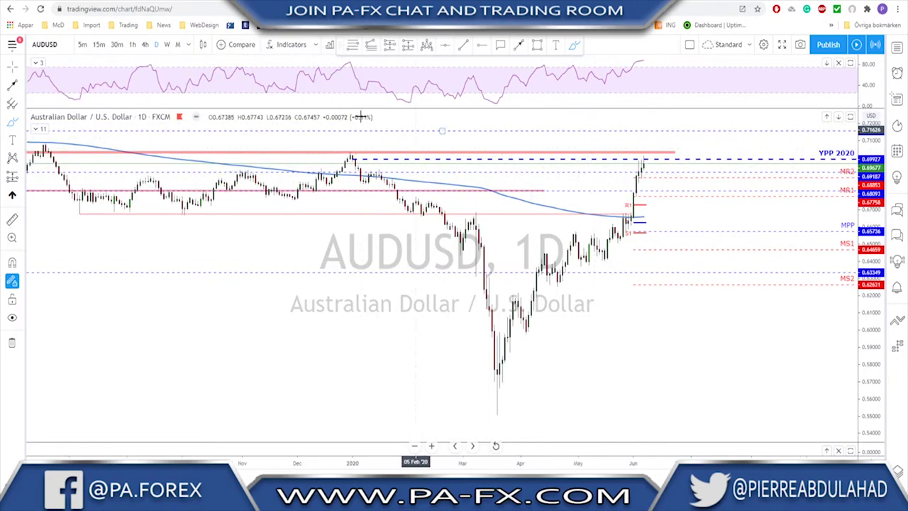
# On the 4h AUDUSD chart, trace the latest price swings and the falling RSI highs, and undo both strokes.
pyautogui.click(145, 45)
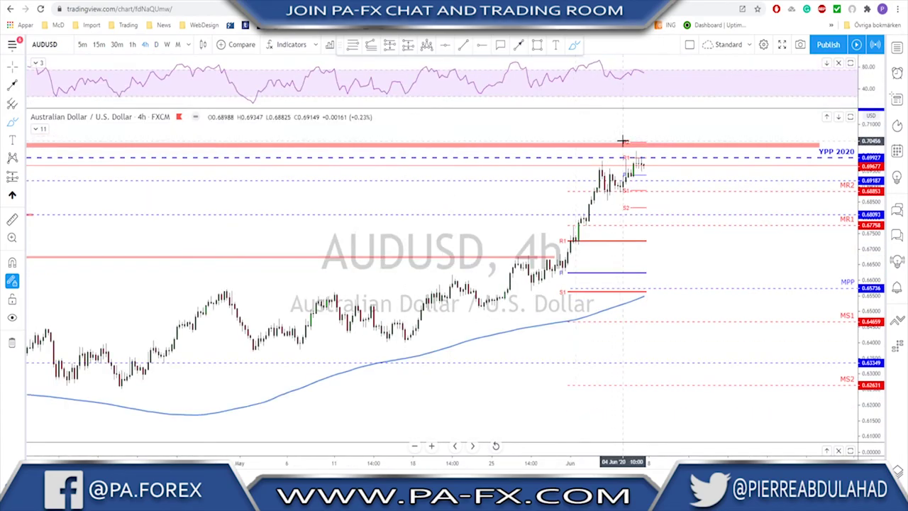
pyautogui.scroll(-2, 610, 146)
pyautogui.moveTo(579, 167)
pyautogui.mouseDown()
pyautogui.moveTo(586, 181)
pyautogui.moveTo(602, 180)
pyautogui.moveTo(615, 162)
pyautogui.mouseUp()
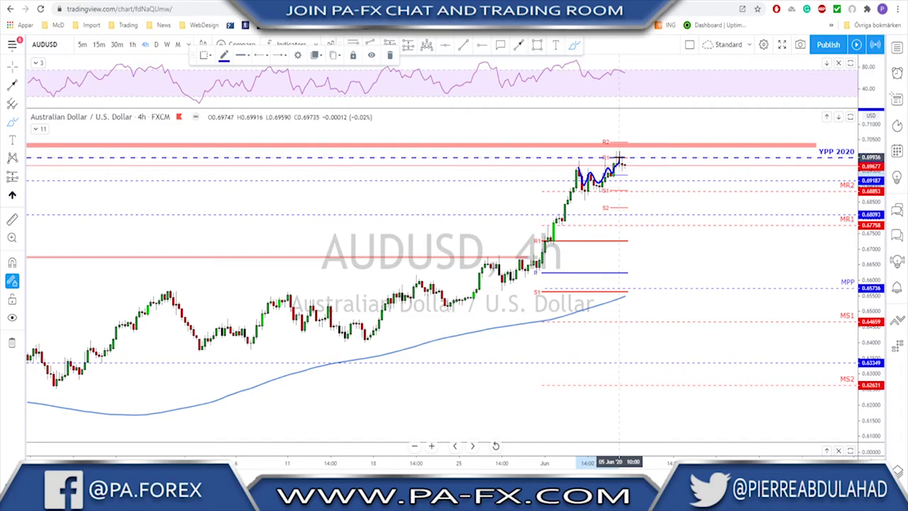
pyautogui.moveTo(576, 63); pyautogui.dragTo(626, 71)
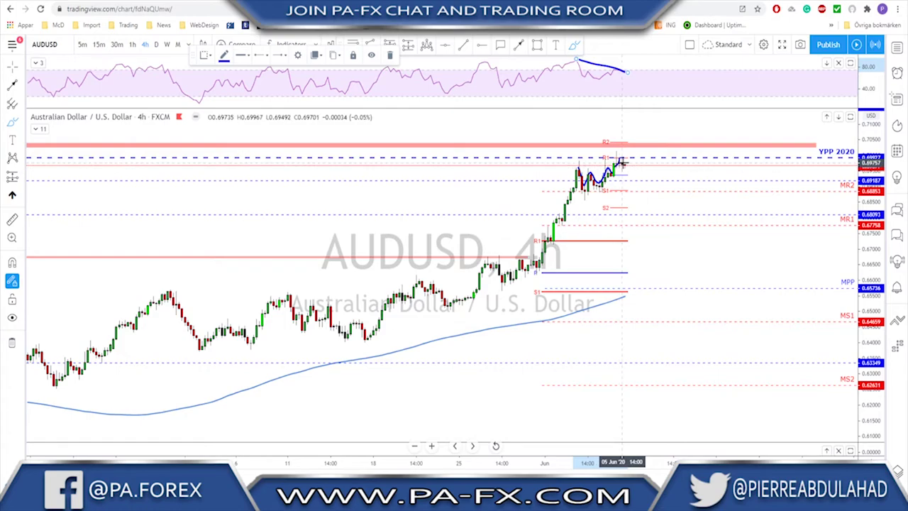
pyautogui.hotkey('ctrl', 'z')
pyautogui.hotkey('ctrl', 'z')
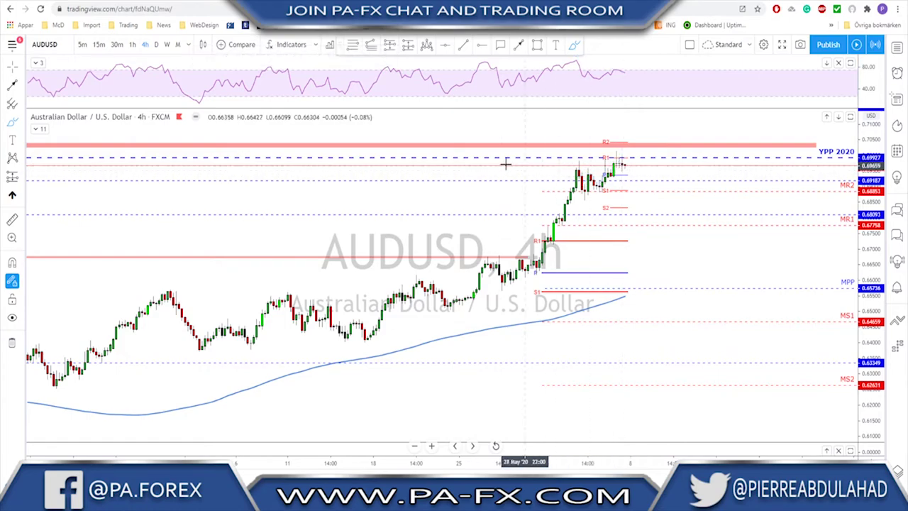
# Return to the daily AUDUSD chart, sketch a pullback from the red zone and a rebound to it, and undo the sketch.
pyautogui.click(157, 45)
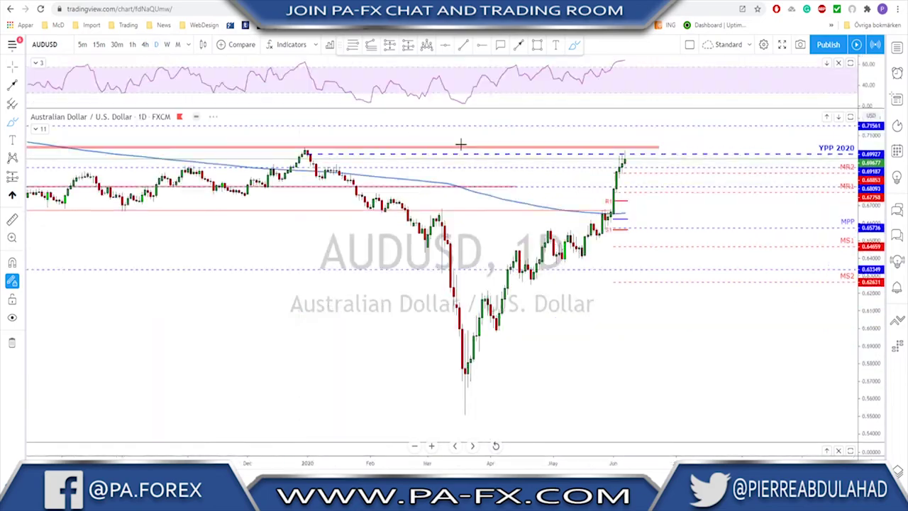
pyautogui.scroll(-4, 547, 149)
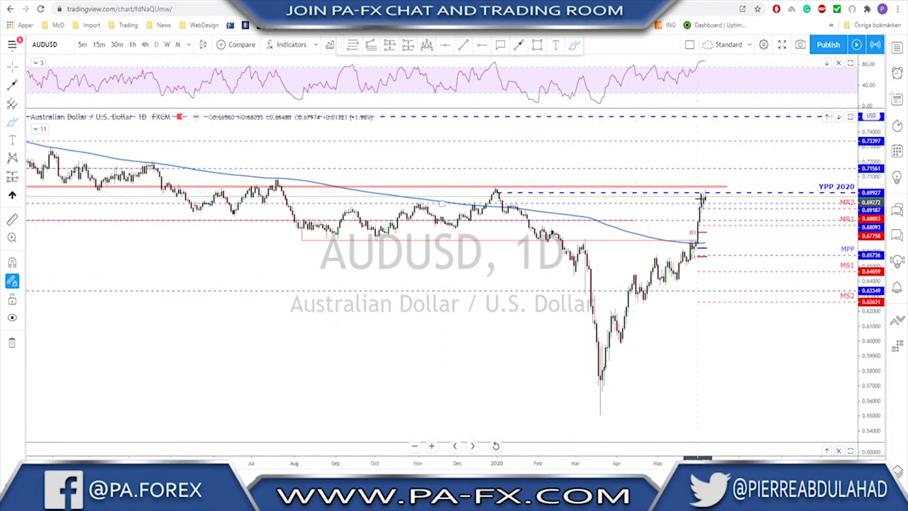
pyautogui.click(705, 204)
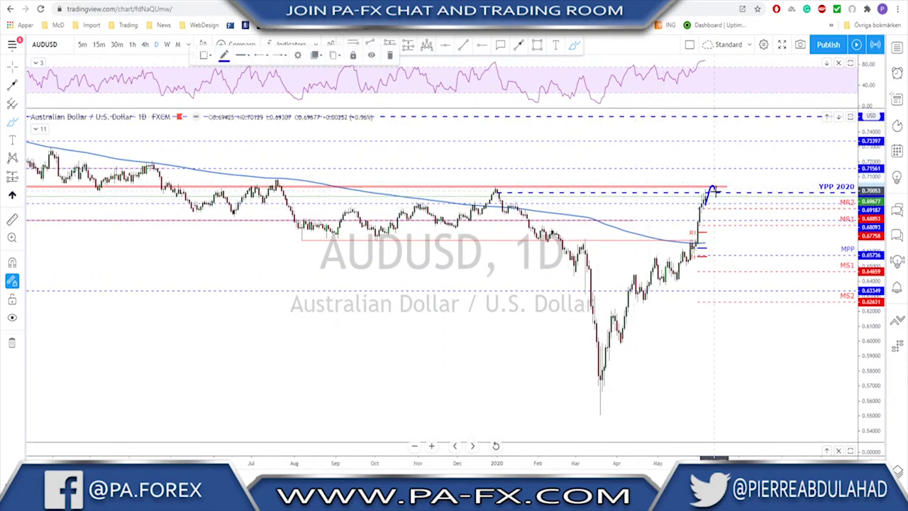
pyautogui.moveTo(736, 238); pyautogui.dragTo(748, 186)
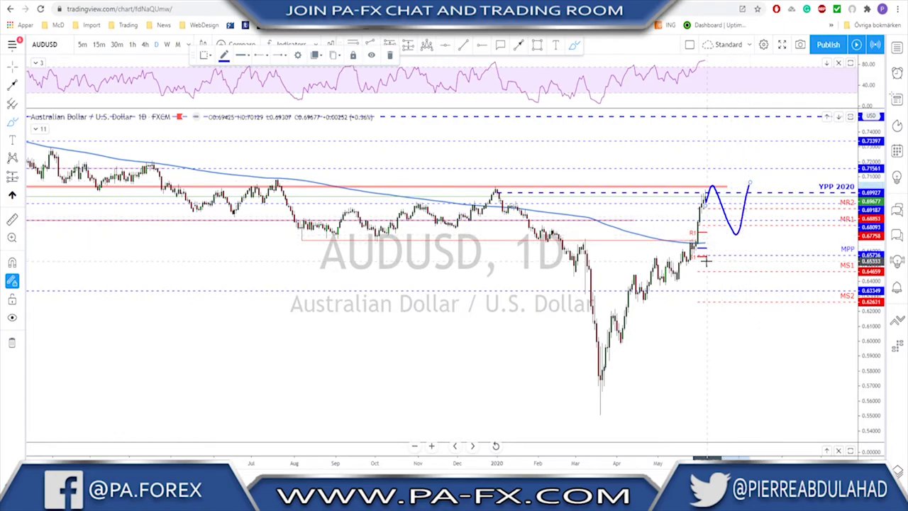
pyautogui.hotkey('ctrl', 'z')
pyautogui.scroll(4, 677, 276)
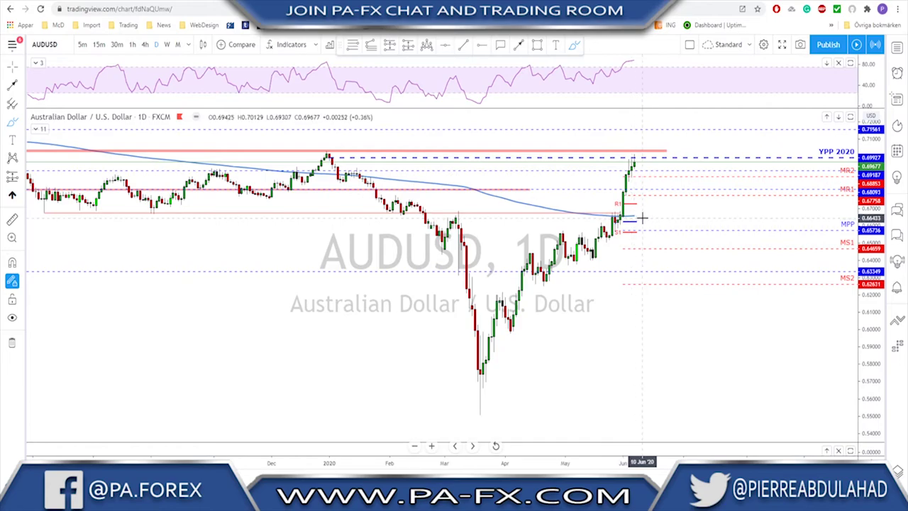
# Circle four reactions at the thin red AUDUSD line, sketch and circle a projected pullback to it with a rebound, and undo all strokes.
pyautogui.scroll(2, 635, 215)
pyautogui.moveTo(613, 201); pyautogui.dragTo(615, 201)
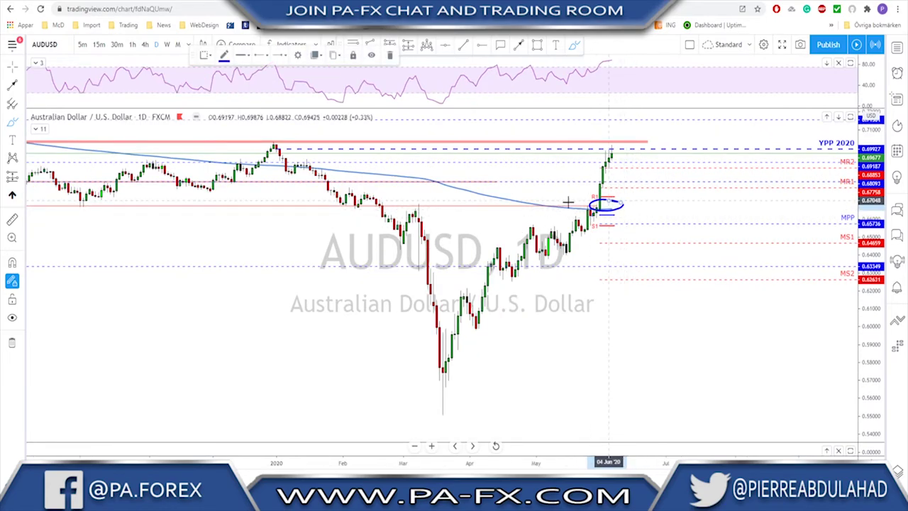
pyautogui.moveTo(423, 199)
pyautogui.mouseDown()
pyautogui.moveTo(433, 204)
pyautogui.moveTo(424, 199)
pyautogui.mouseUp()
pyautogui.moveTo(369, 197); pyautogui.dragTo(370, 197)
pyautogui.moveTo(88, 197)
pyautogui.mouseDown()
pyautogui.moveTo(71, 204)
pyautogui.moveTo(83, 196)
pyautogui.mouseUp()
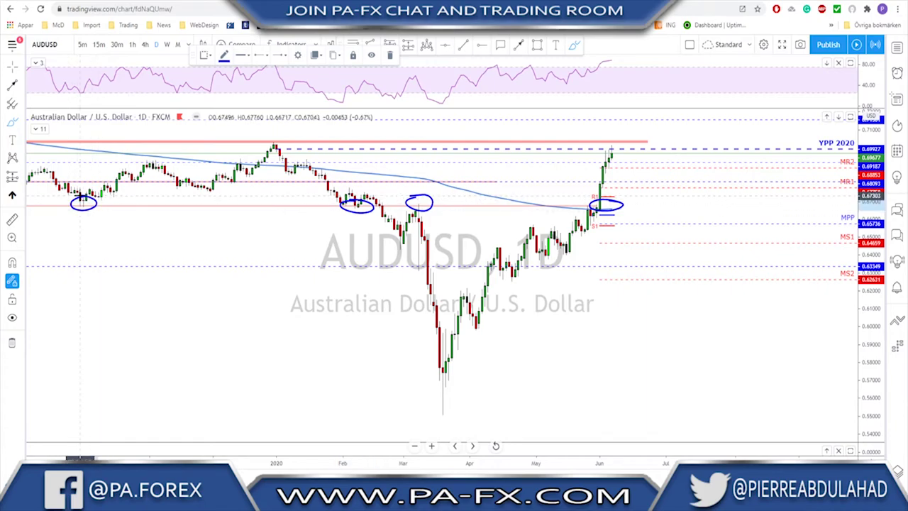
pyautogui.moveTo(611, 148)
pyautogui.mouseDown()
pyautogui.moveTo(627, 203)
pyautogui.moveTo(665, 141)
pyautogui.mouseUp()
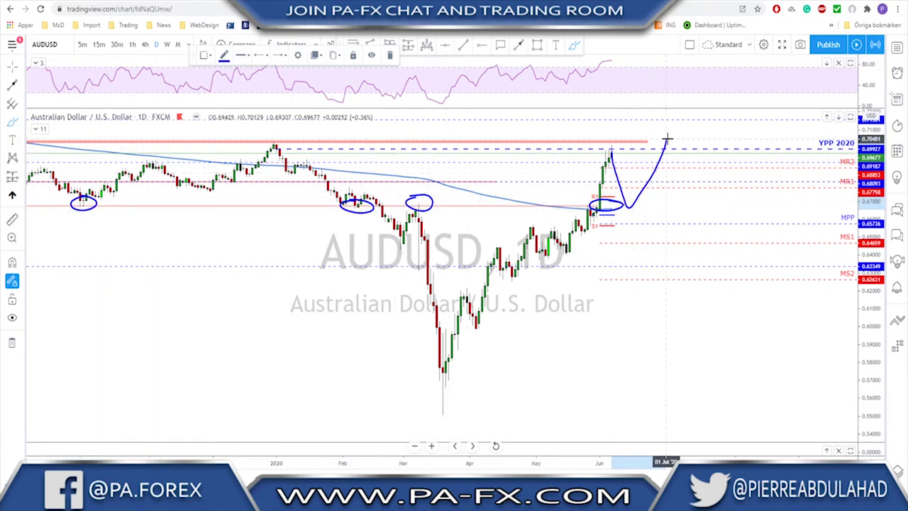
pyautogui.moveTo(645, 198); pyautogui.dragTo(647, 205)
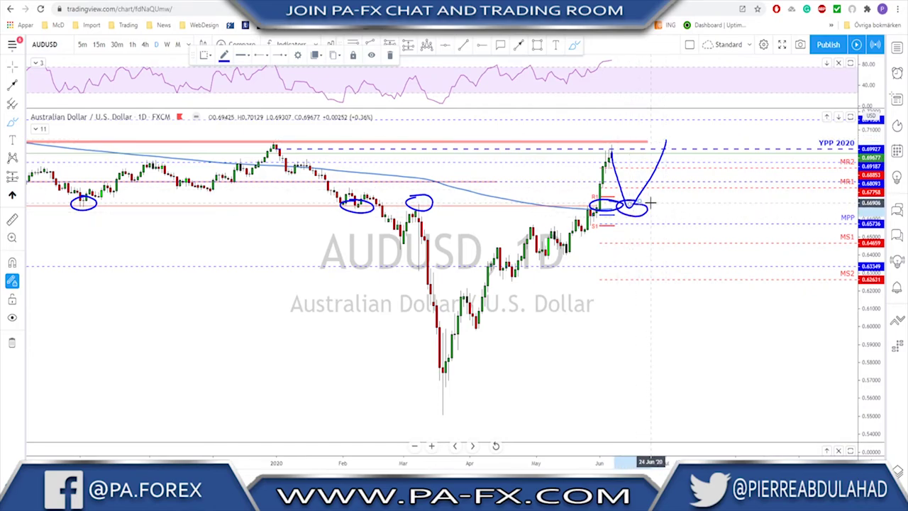
pyautogui.hotkey('ctrl', 'z')
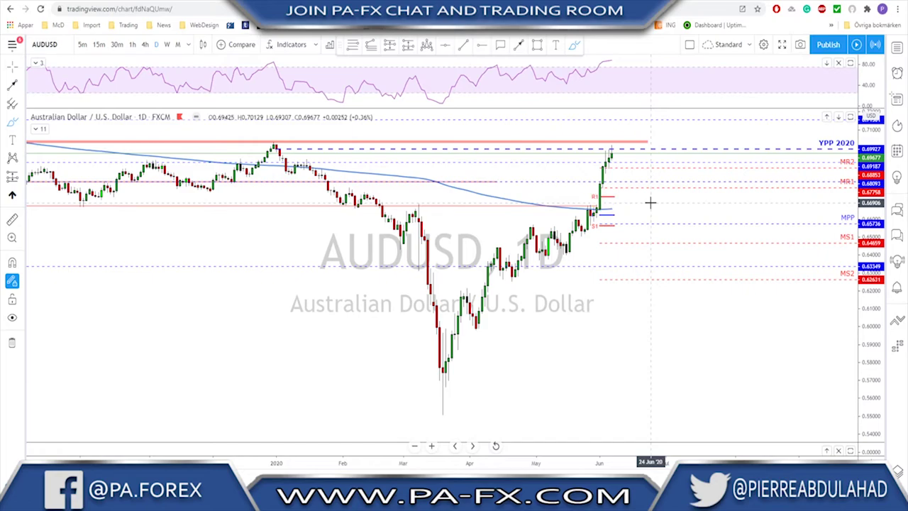
# Switch to the NZDUSD chart and set a two-chart side-by-side layout to compare it with AUDUSD on the daily timeframe.
pyautogui.press('Down')
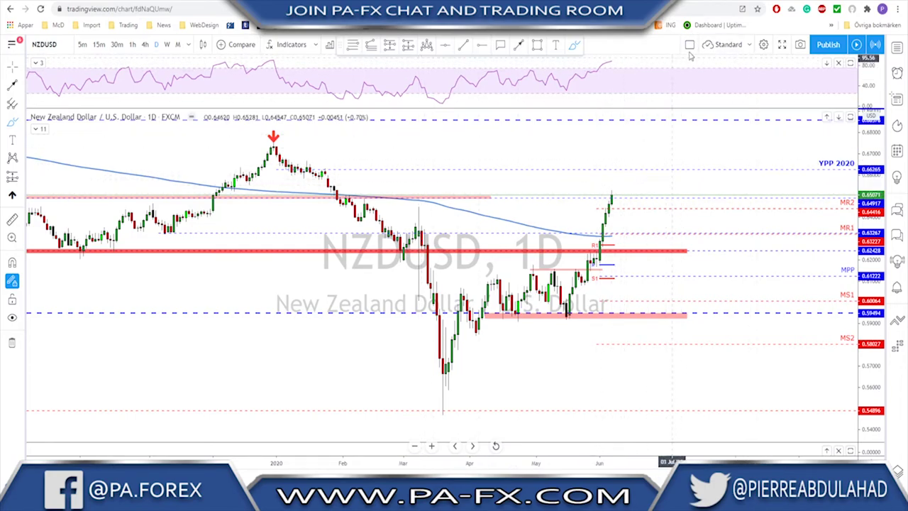
pyautogui.click(689, 45)
pyautogui.click(703, 89)
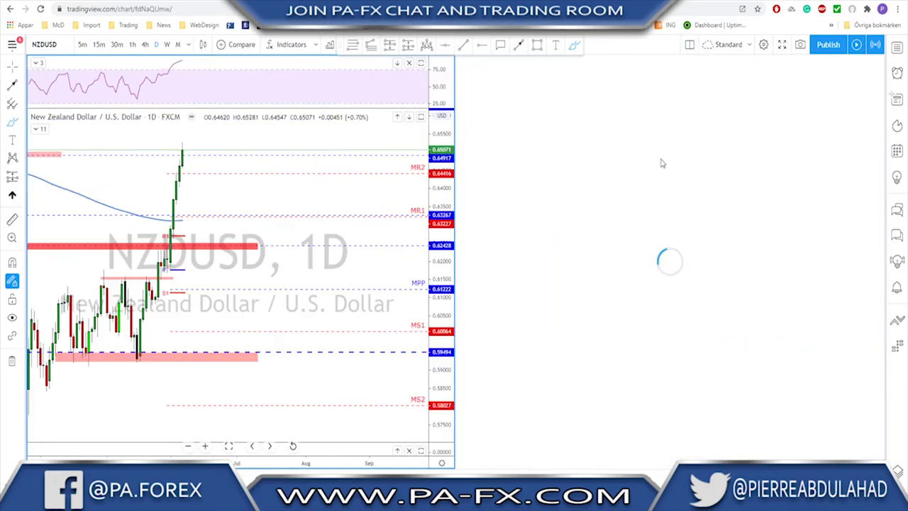
pyautogui.scroll(-2, 279, 297)
pyautogui.scroll(-4, 279, 297)
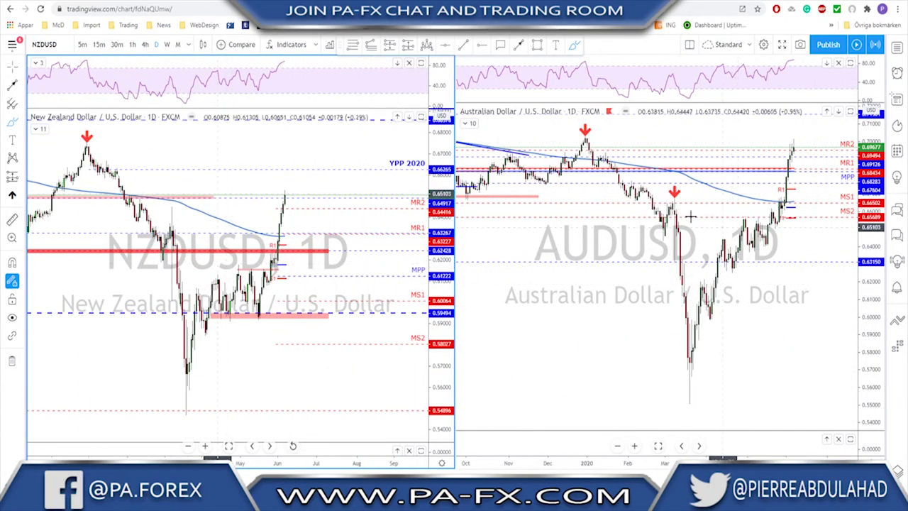
# Place a red down arrow above the March 2020 high on the NZDUSD chart.
pyautogui.click(24, 201)
pyautogui.click(55, 107)
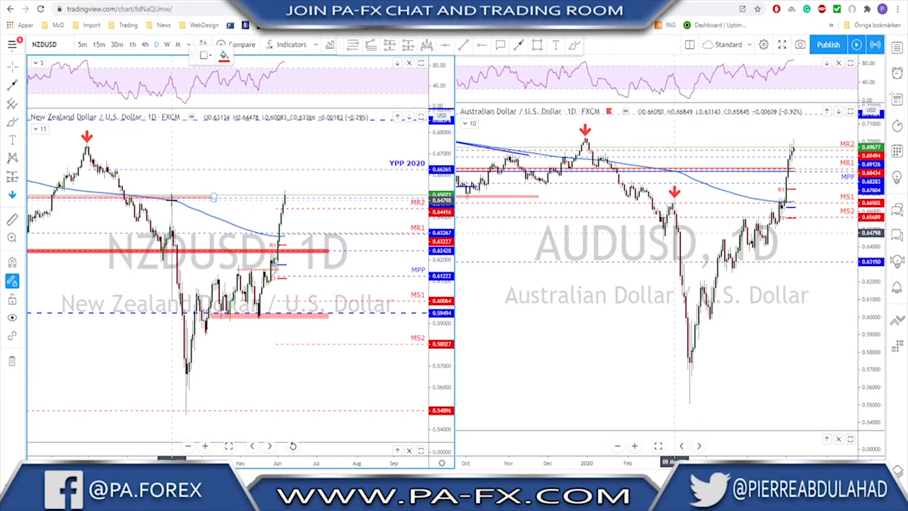
pyautogui.click(172, 199)
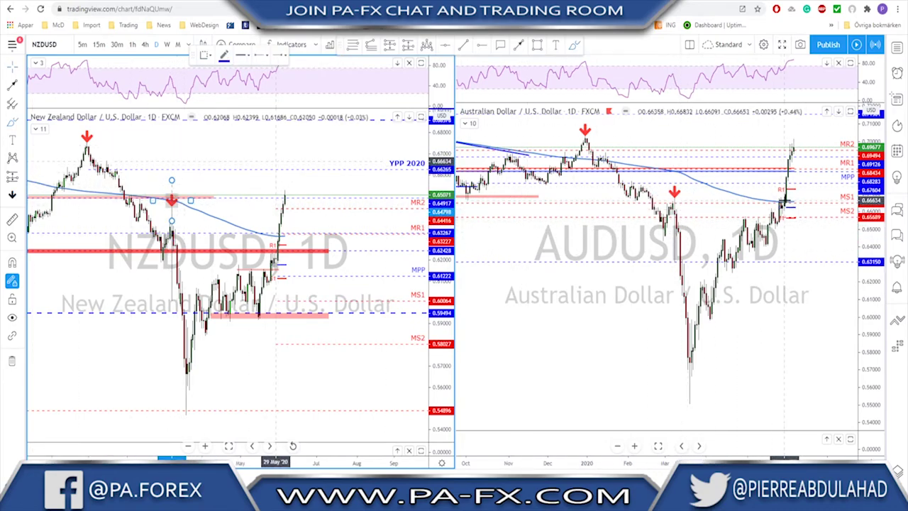
# Circle the March arrows on both charts and AUDUSD's early 2020 high, sketch a projected NZDUSD rise to about 0.675, and remove the strokes.
pyautogui.click(674, 193)
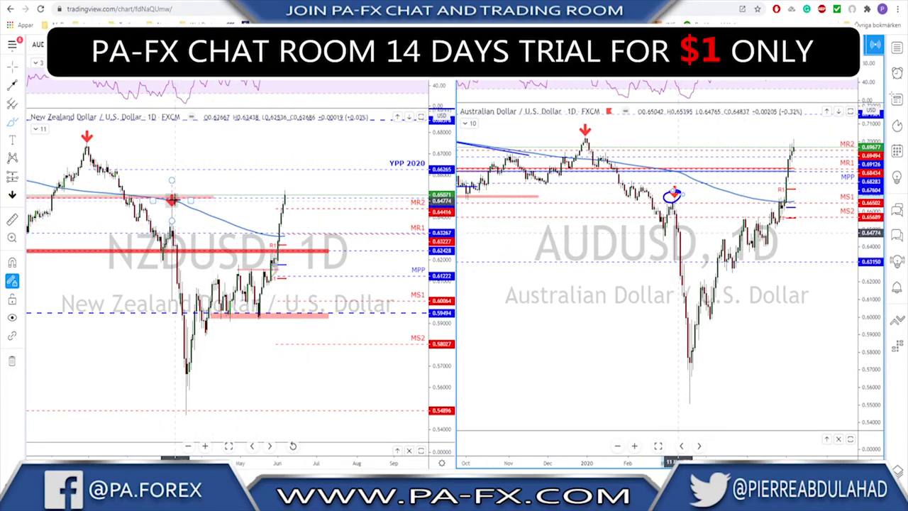
pyautogui.moveTo(182, 196); pyautogui.dragTo(152, 214)
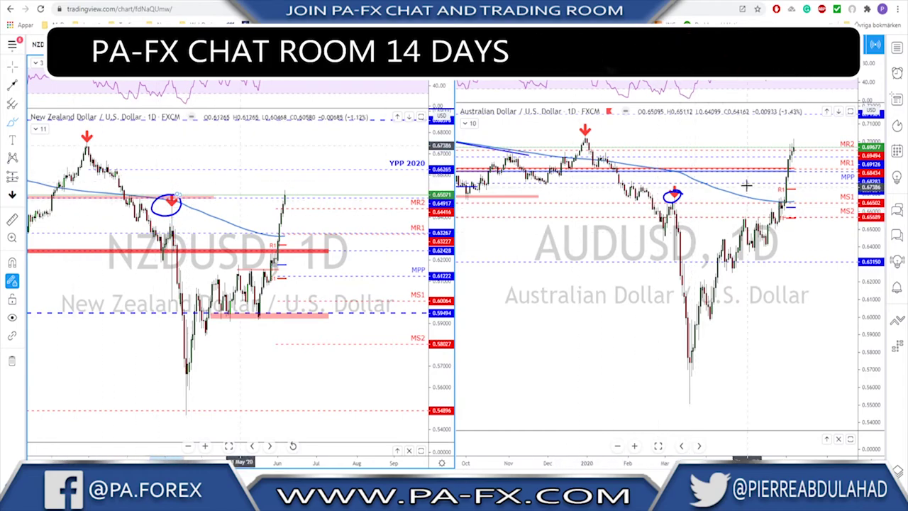
pyautogui.moveTo(599, 127); pyautogui.dragTo(565, 152)
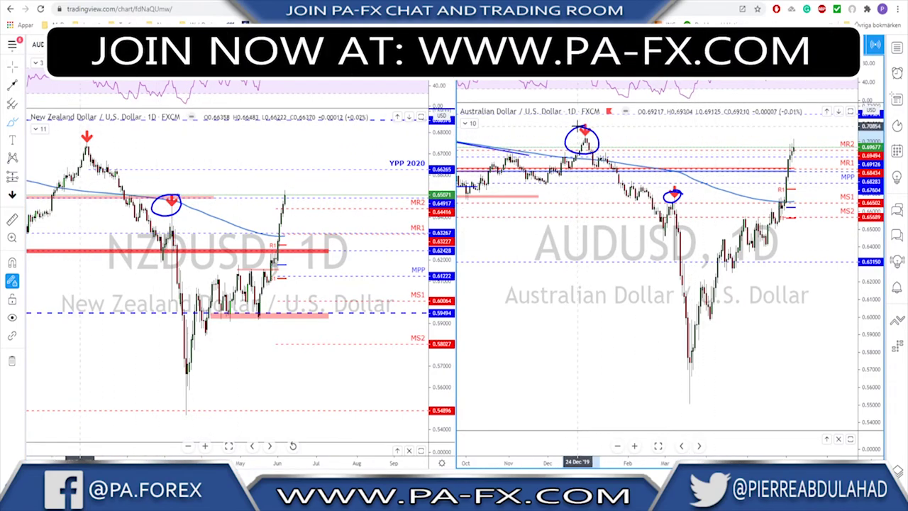
pyautogui.moveTo(282, 197); pyautogui.dragTo(308, 139)
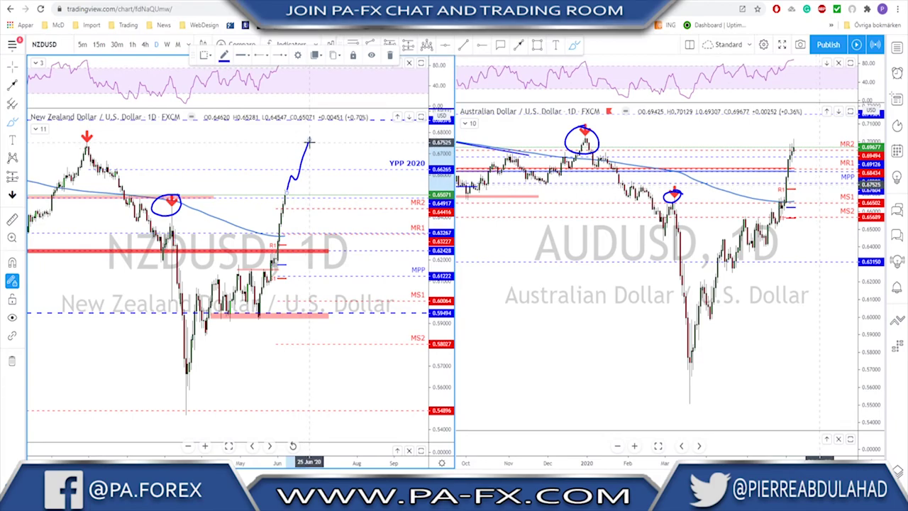
pyautogui.press('Delete')
pyautogui.hotkey('ctrl', 'z')
pyautogui.hotkey('ctrl', 'z')
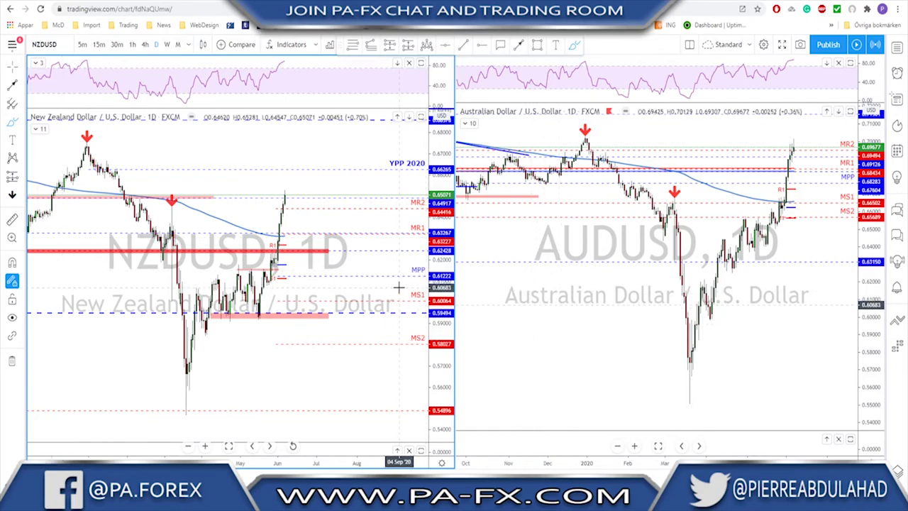
# Sketch a projected AUDUSD decline from the June high to about the MR1 level, and delete the stroke.
pyautogui.scroll(-1, 352, 240)
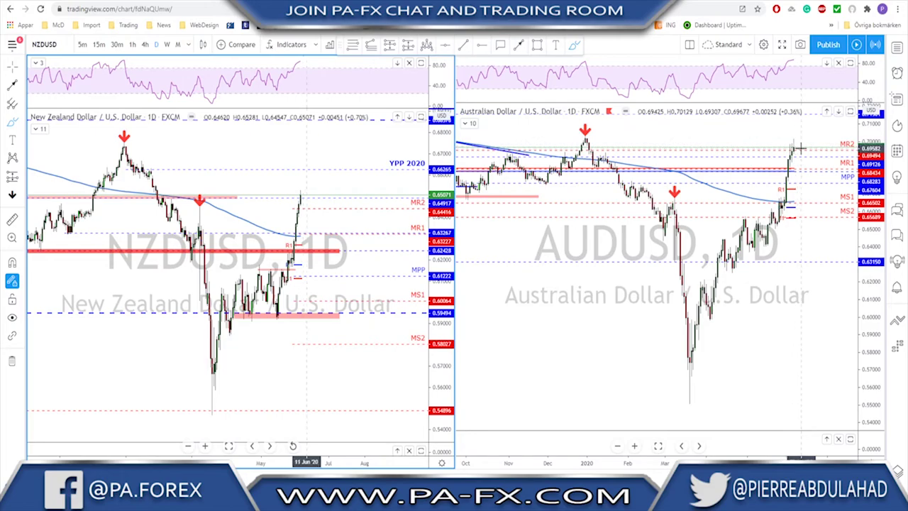
pyautogui.moveTo(796, 142); pyautogui.dragTo(825, 169)
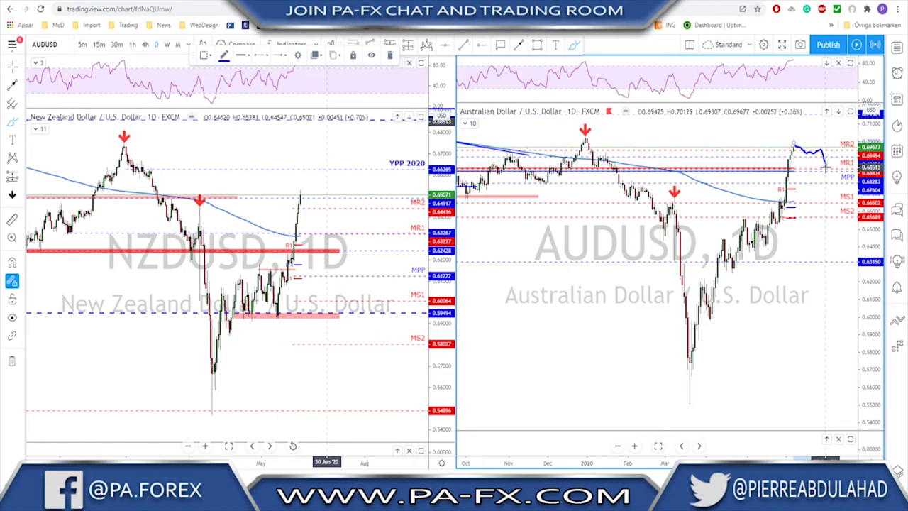
pyautogui.press('Delete')
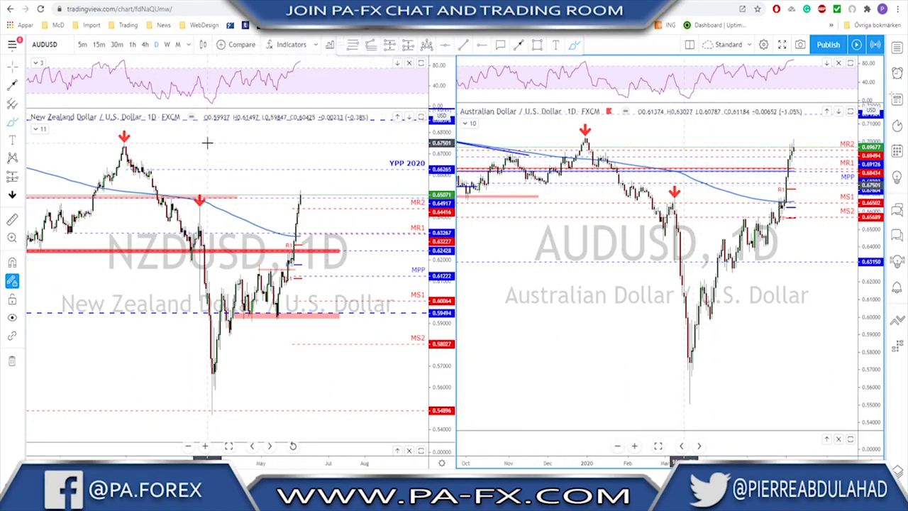
# Circle the red arrow at NZDUSD's early 2020 high, sketch a projected peak above YPP 2020 with a pullback, and delete the projection.
pyautogui.moveTo(127, 128); pyautogui.dragTo(129, 130)
pyautogui.moveTo(301, 193)
pyautogui.mouseDown()
pyautogui.moveTo(310, 160)
pyautogui.moveTo(331, 195)
pyautogui.mouseUp()
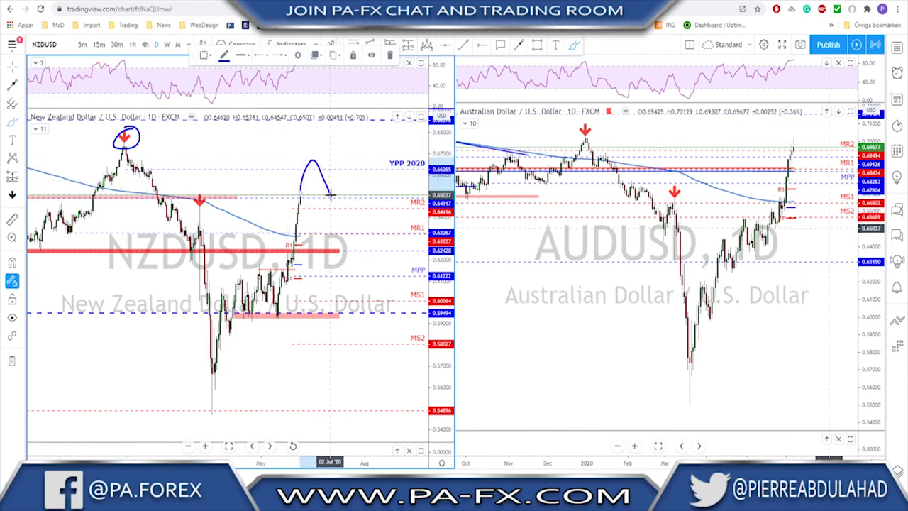
pyautogui.press('Delete')
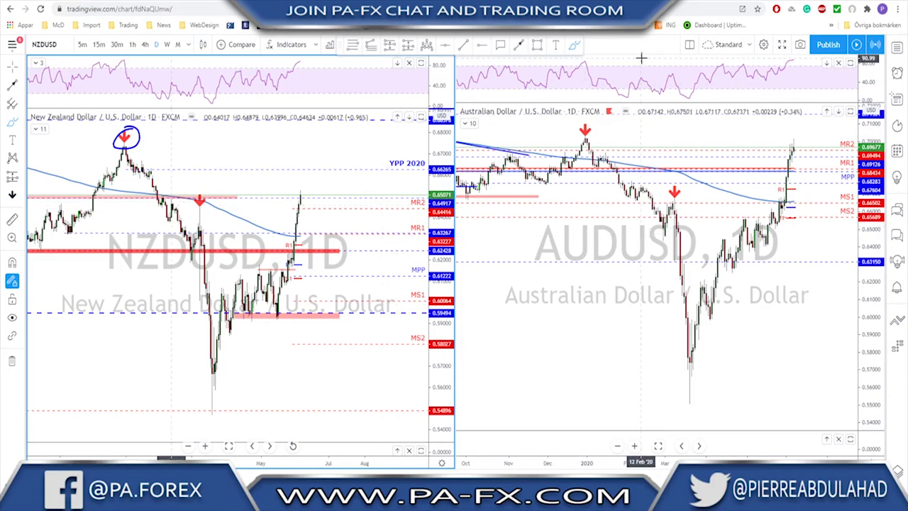
# Switch to a single-chart layout and delete the blue circle around NZDUSD's early 2020 high.
pyautogui.click(690, 45)
pyautogui.click(705, 67)
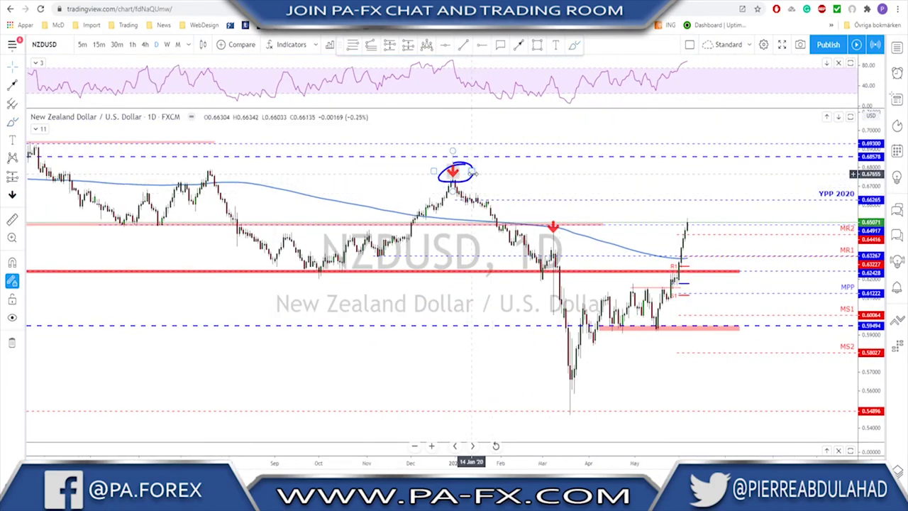
pyautogui.click(474, 171)
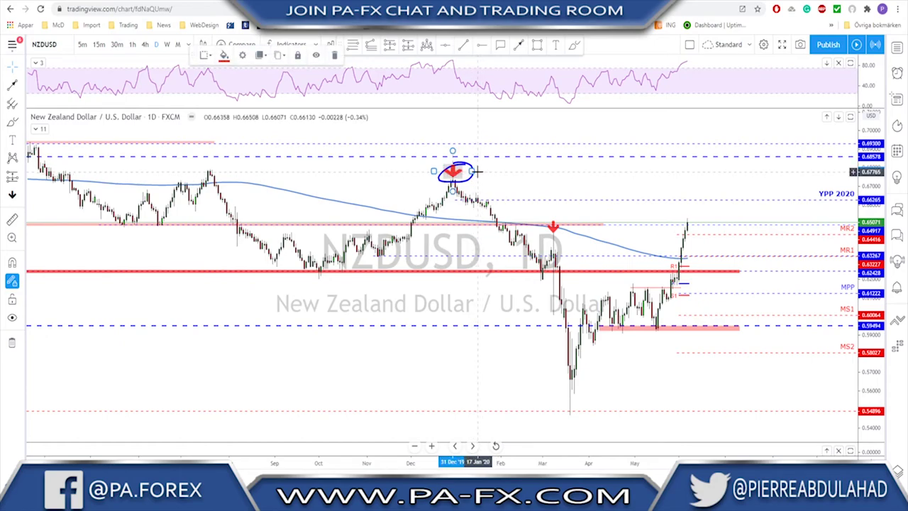
pyautogui.rightClick(471, 170)
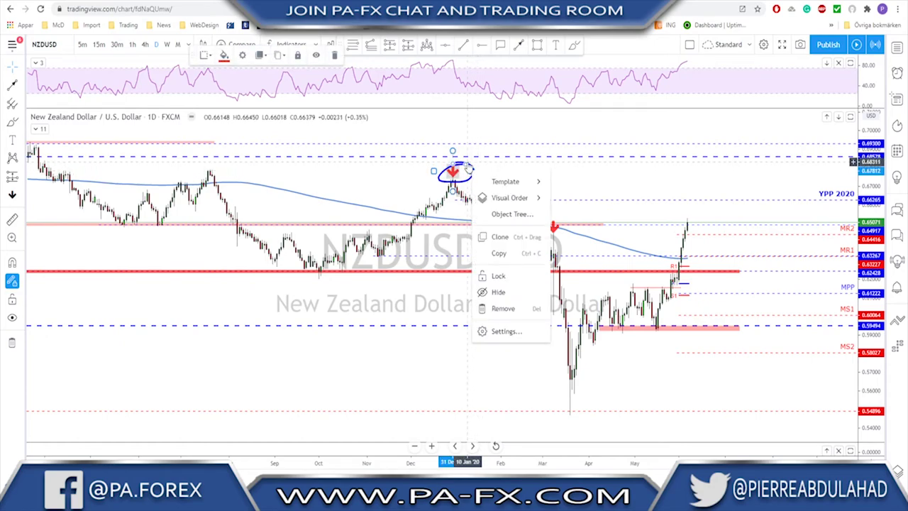
pyautogui.moveTo(466, 162); pyautogui.dragTo(487, 148)
pyautogui.press('Delete')
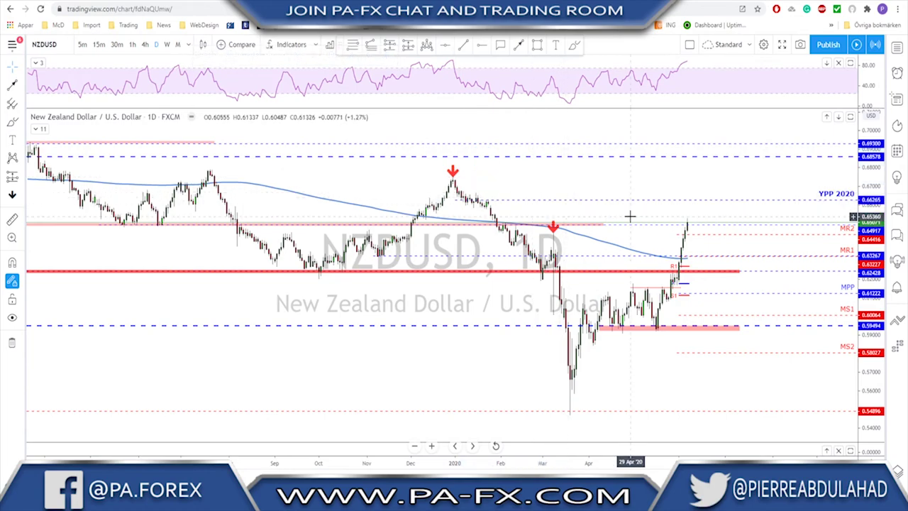
# Delete the red down arrow above the March 2020 high on the NZDUSD chart.
pyautogui.scroll(1, 572, 246)
pyautogui.scroll(-1, 572, 246)
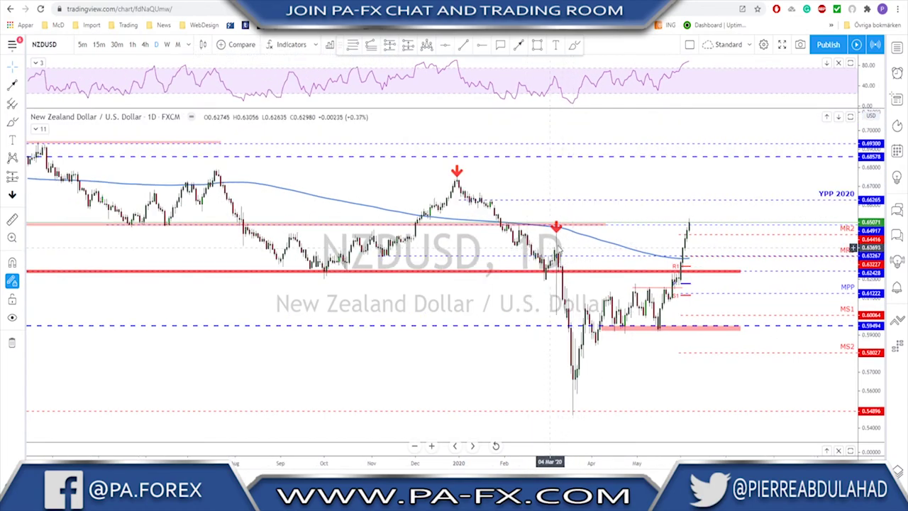
pyautogui.click(544, 207)
pyautogui.press('Delete')
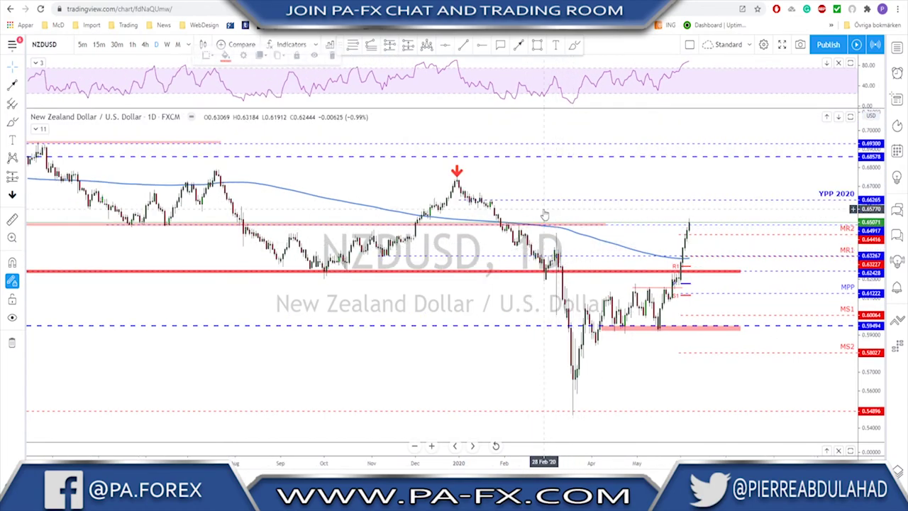
# Switch NZDUSD to the weekly timeframe and circle the March 2020 high with the brush.
pyautogui.click(166, 44)
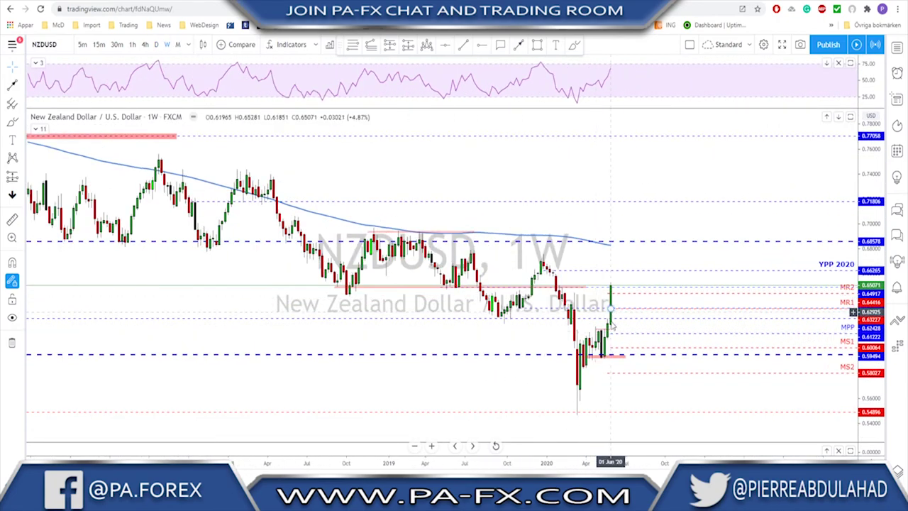
pyautogui.click(573, 45)
pyautogui.moveTo(580, 287); pyautogui.dragTo(574, 288)
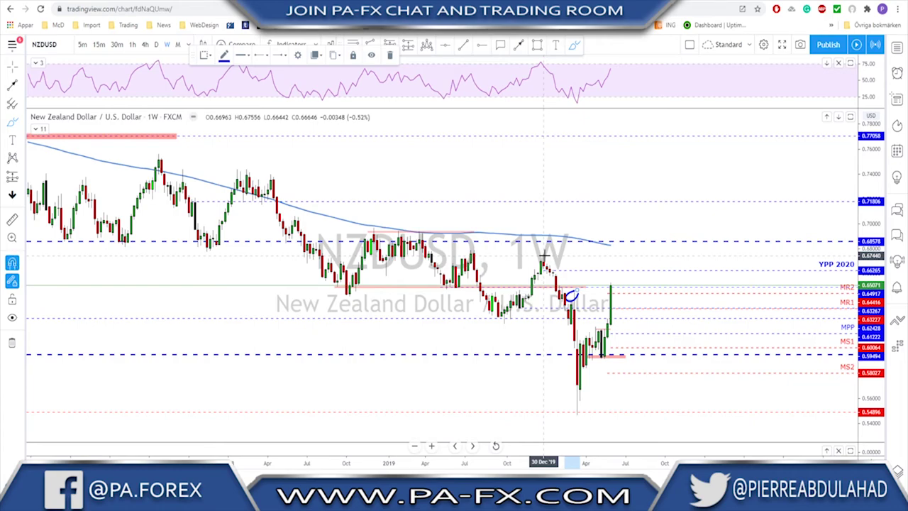
# Circle NZDUSD's early 2020 high, sketch the fall and rebound to about YPP 2020 with a projected decline to about 0.595, and undo the strokes.
pyautogui.scroll(-5, 544, 258)
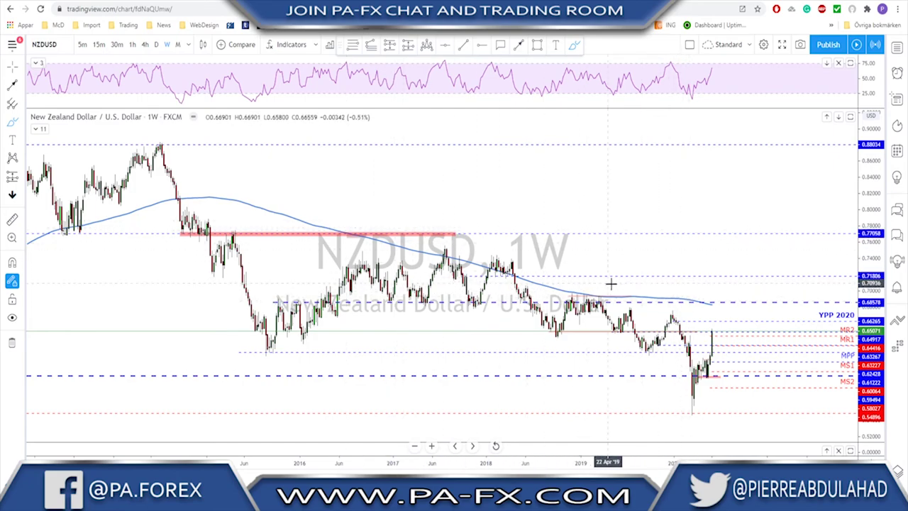
pyautogui.scroll(-2, 582, 262)
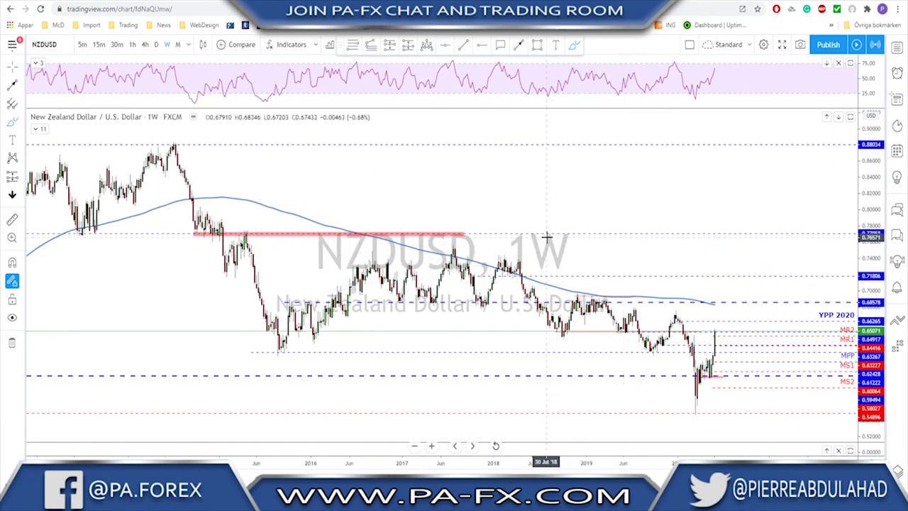
pyautogui.scroll(-1, 511, 245)
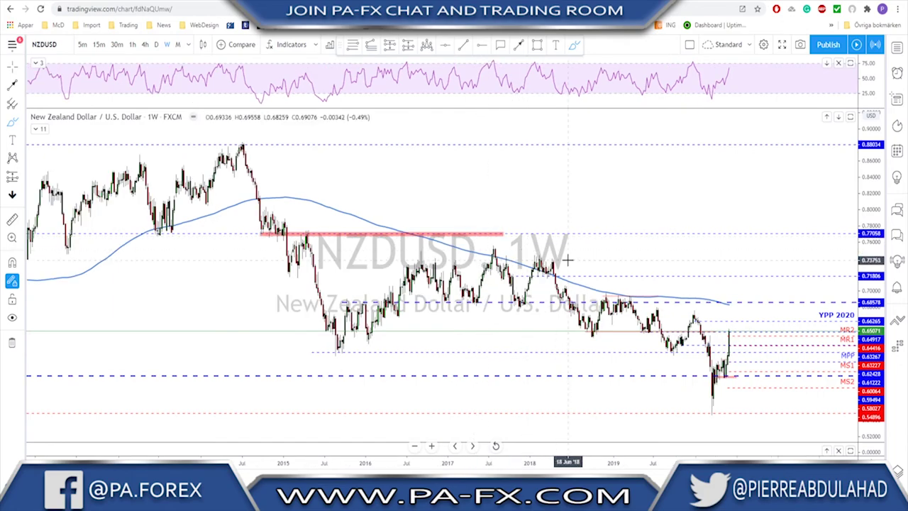
pyautogui.scroll(3, 568, 261)
pyautogui.moveTo(639, 315)
pyautogui.mouseDown()
pyautogui.moveTo(657, 380)
pyautogui.moveTo(686, 331)
pyautogui.mouseUp()
pyautogui.moveTo(643, 310)
pyautogui.mouseDown()
pyautogui.moveTo(634, 324)
pyautogui.moveTo(642, 312)
pyautogui.mouseUp()
pyautogui.moveTo(686, 334)
pyautogui.mouseDown()
pyautogui.moveTo(694, 311)
pyautogui.moveTo(725, 376)
pyautogui.mouseUp()
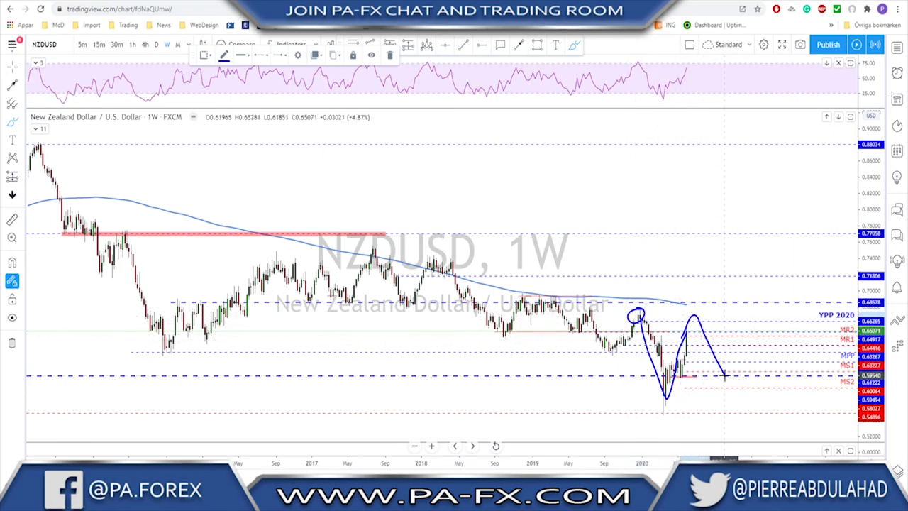
pyautogui.hotkey('ctrl', 'z')
pyautogui.hotkey('ctrl', 'z')
# Return to the daily timeframe and open the NZDJPY chart.
pyautogui.click(157, 45)
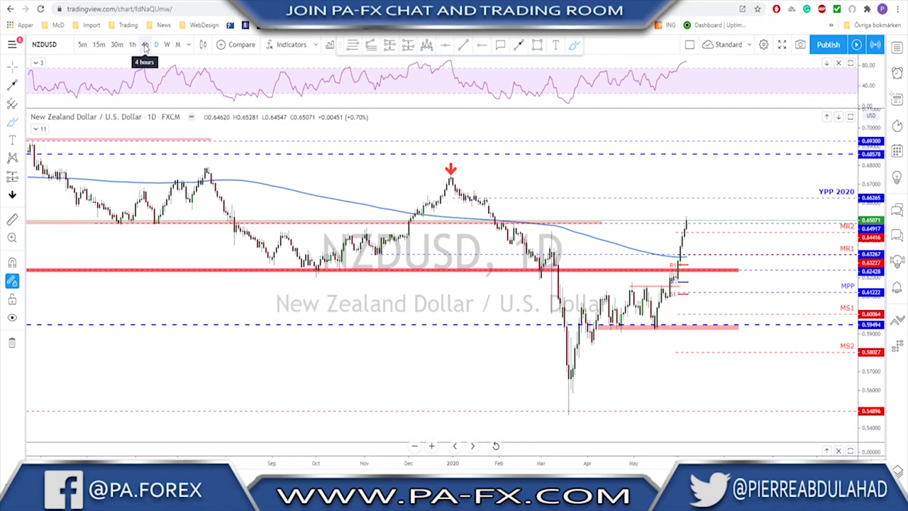
pyautogui.press('Down')
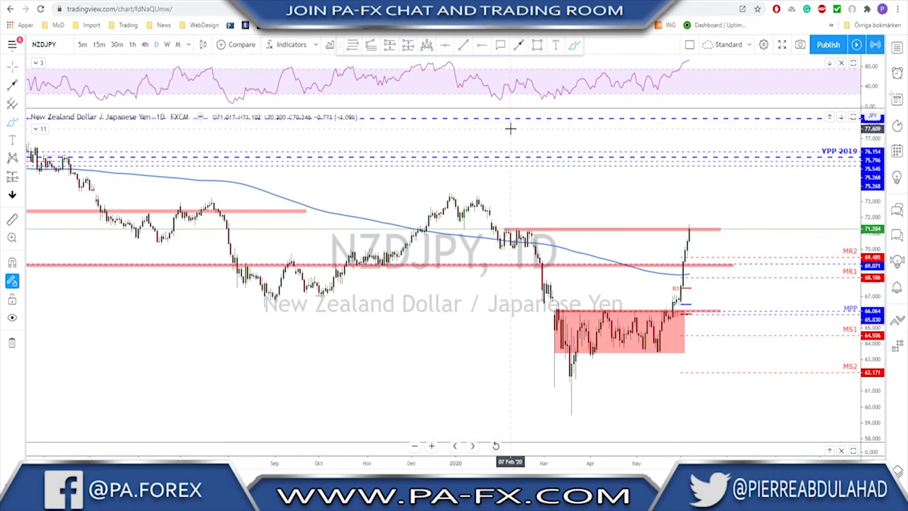